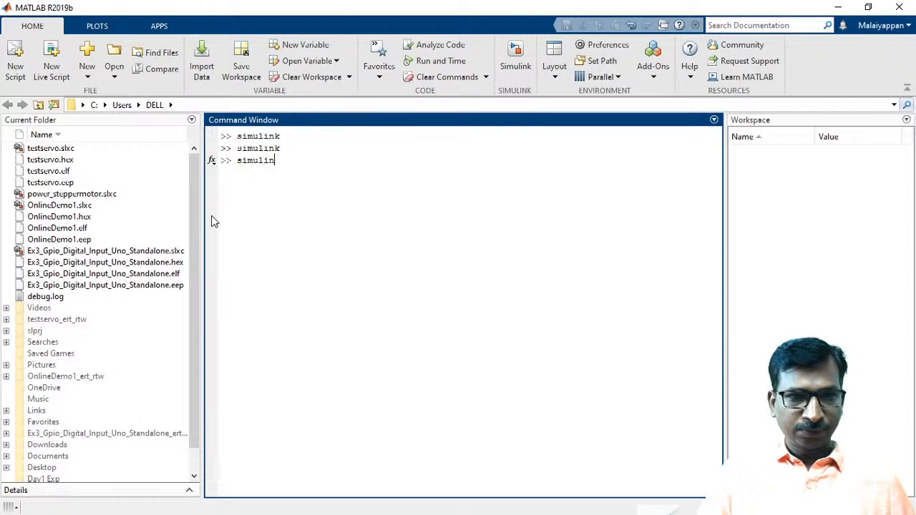
Launch Simulink from the command line and create a blank model in a maximized window
{"action": "key", "text": "Return"}
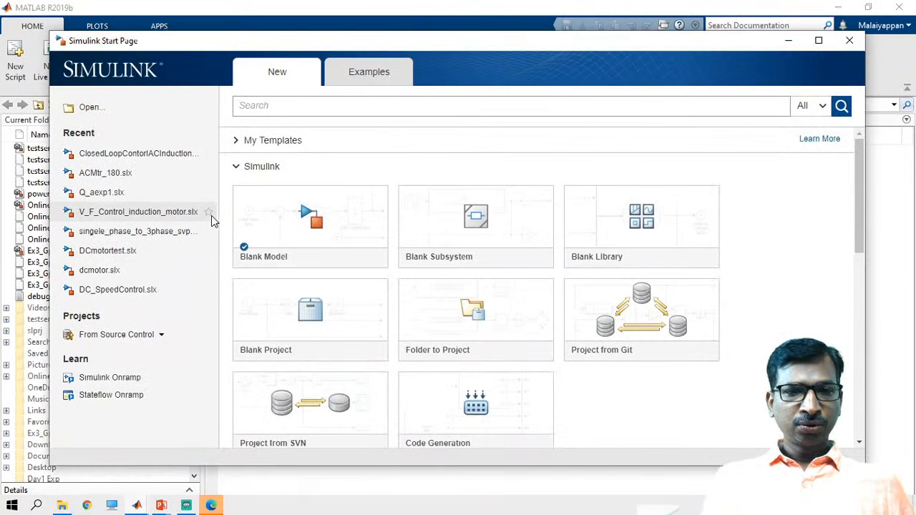
{"action": "left_click", "coordinate": [319, 224]}
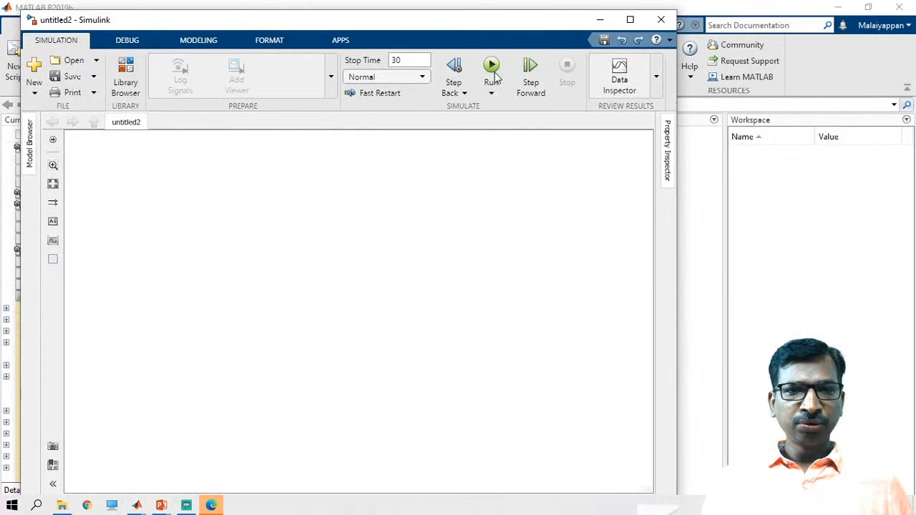
{"action": "left_click", "coordinate": [630, 21]}
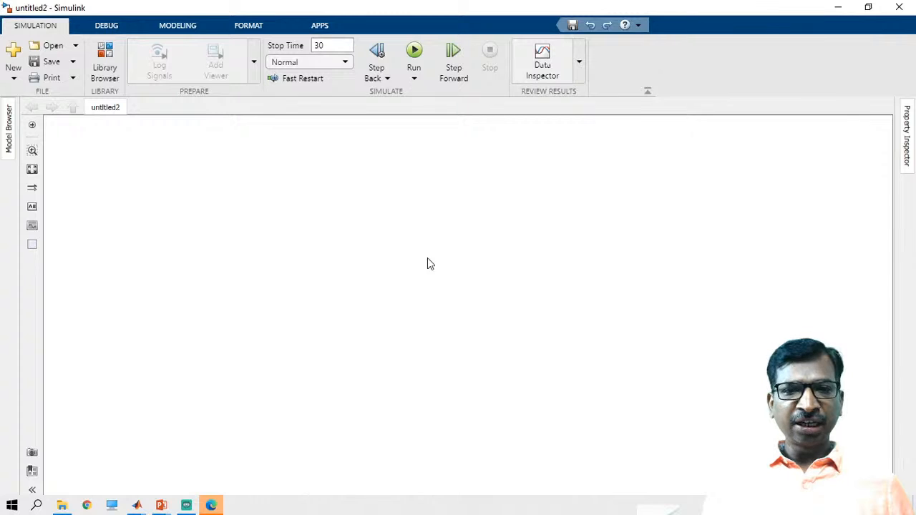
Add an Asynchronous Machine SI Units block to the middle of the empty model canvas
{"action": "double_click", "coordinate": [463, 265]}
{"action": "type", "text": "a"}
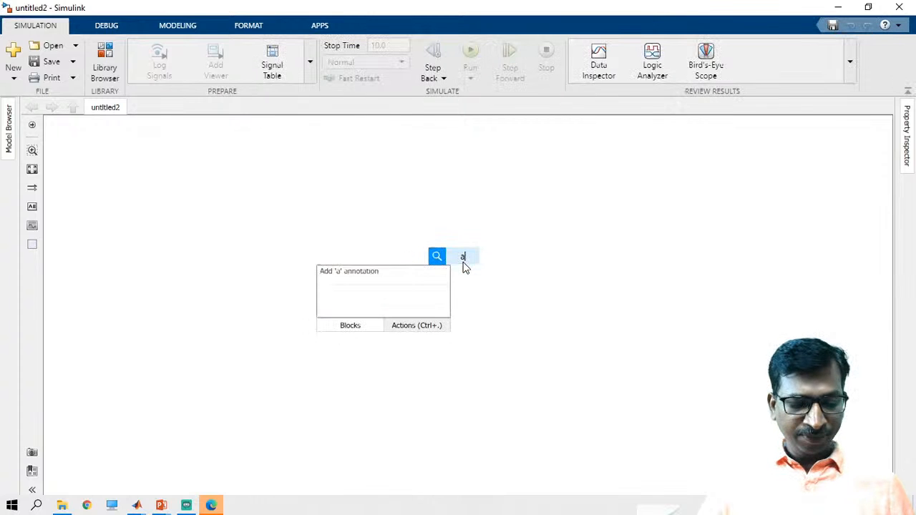
{"action": "type", "text": "c mchl"}
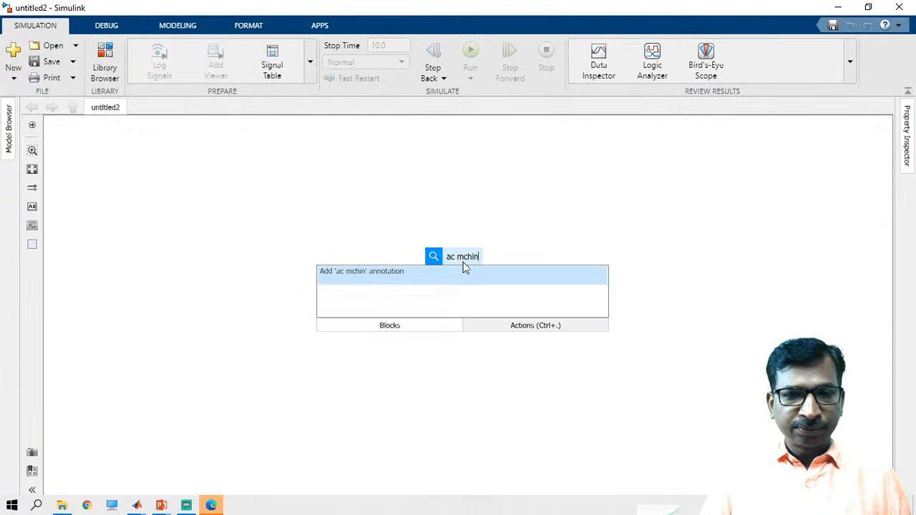
{"action": "key", "text": "BackSpace"}
{"action": "key", "text": "BackSpace"}
{"action": "key", "text": "BackSpace"}
{"action": "key", "text": "BackSpace"}
{"action": "key", "text": "BackSpace"}
{"action": "key", "text": "BackSpace"}
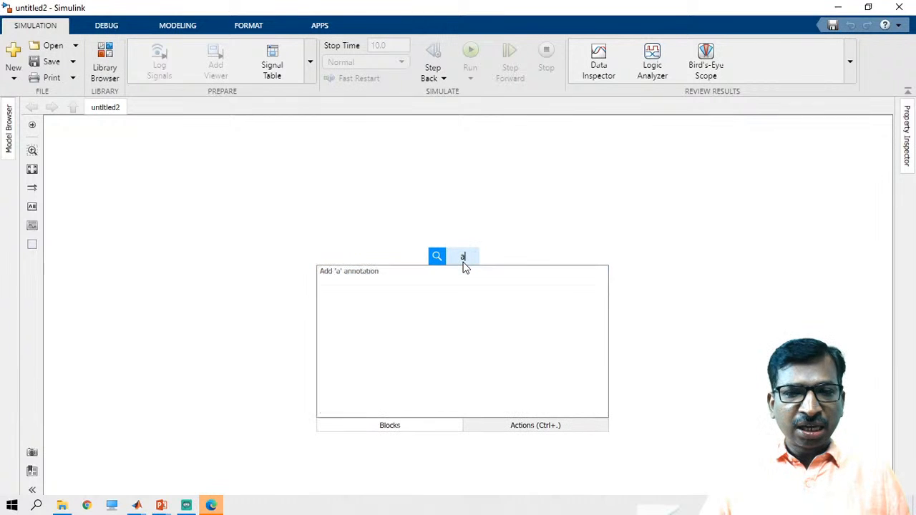
{"action": "type", "text": "s"}
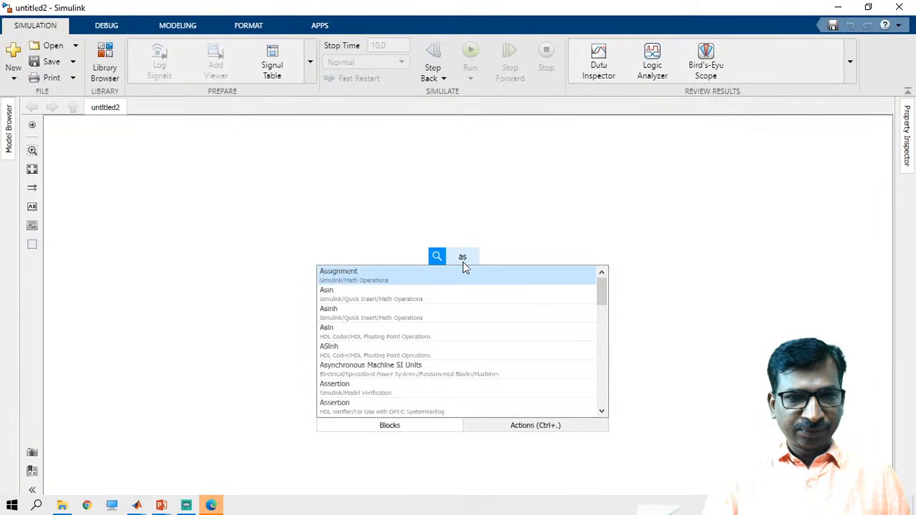
{"action": "type", "text": "y"}
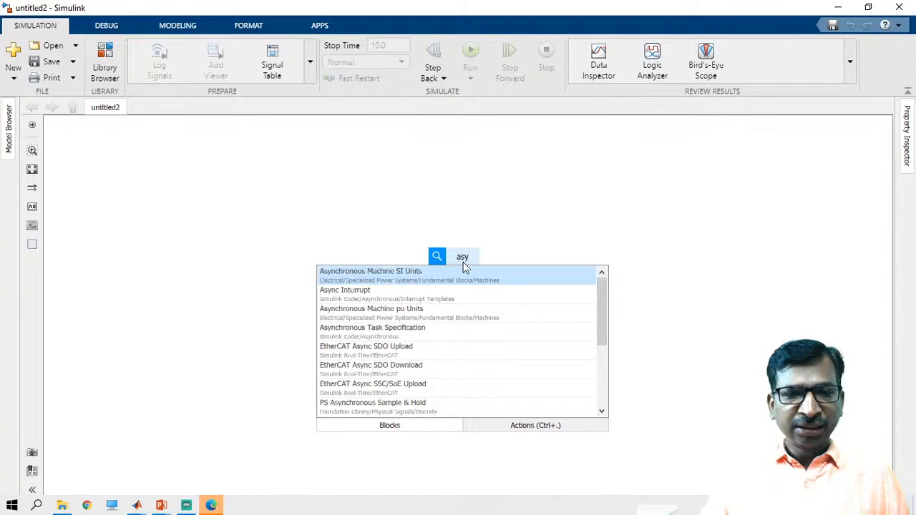
{"action": "key", "text": "Return"}
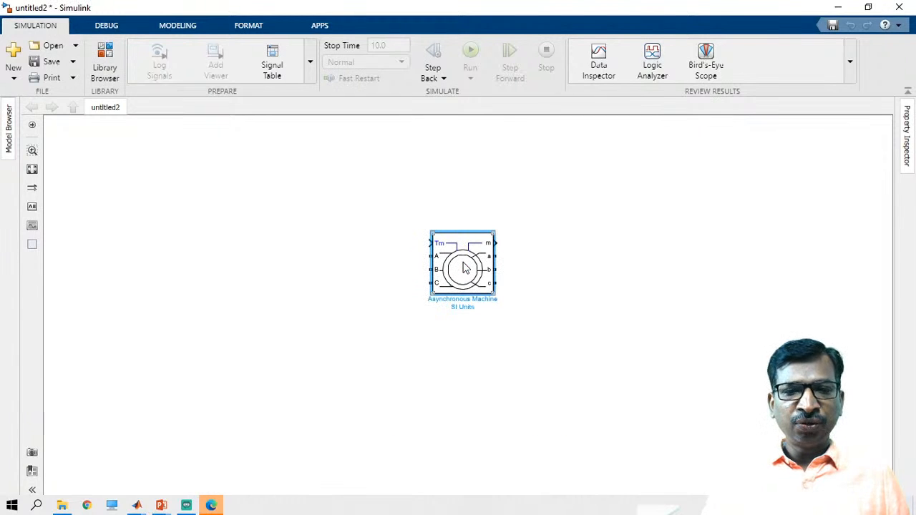
Configure the asynchronous machine with a Squirrel-cage rotor and the preset model 15: 5.4 HP (4KW) 400 V 50Hz 1430 RPM
{"action": "double_click", "coordinate": [464, 267]}
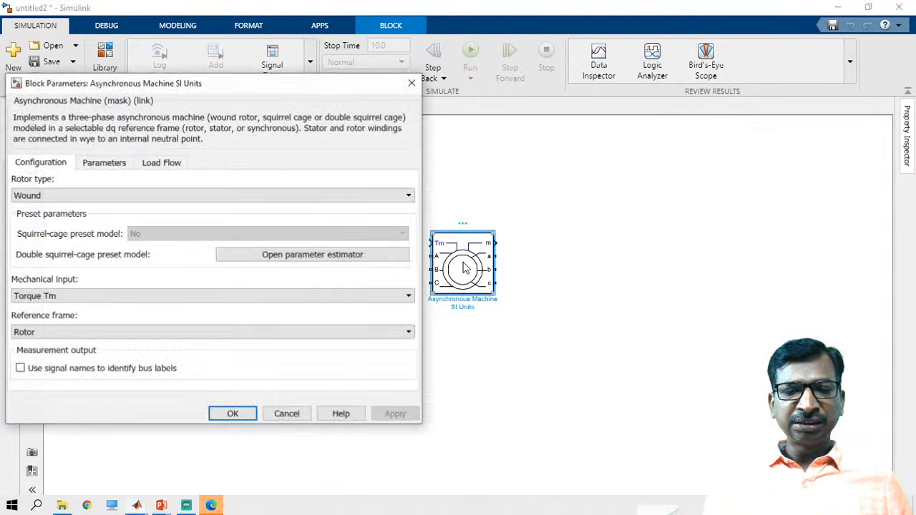
{"action": "left_click_drag", "start_coordinate": [211, 86], "coordinate": [351, 86]}
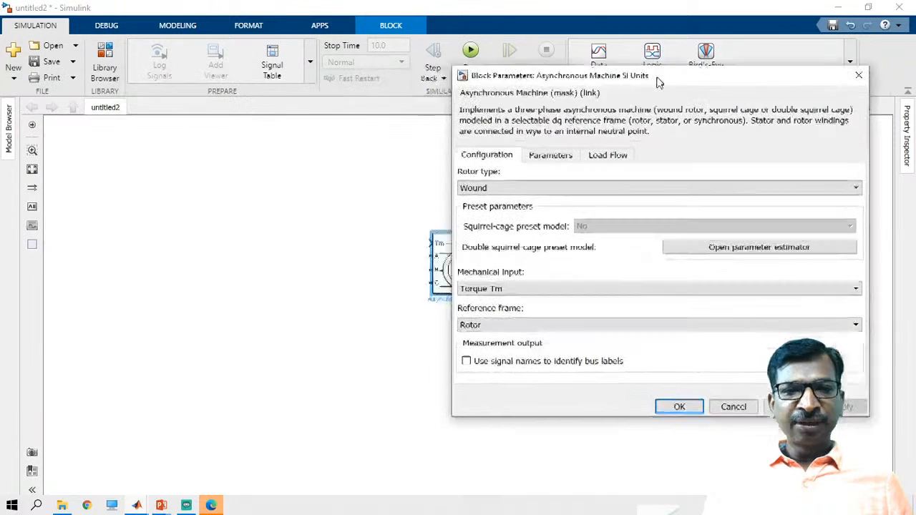
{"action": "left_click_drag", "start_coordinate": [658, 82], "coordinate": [660, 82]}
{"action": "left_click", "coordinate": [555, 189]}
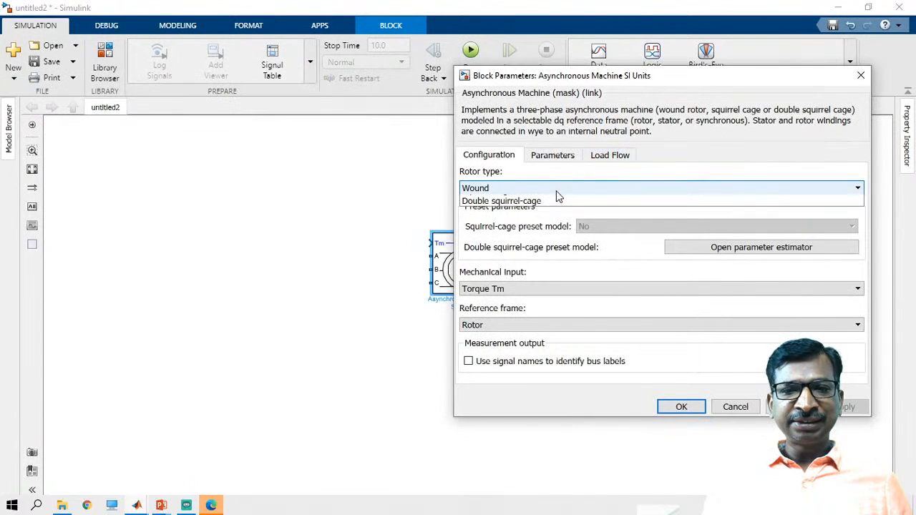
{"action": "left_click", "coordinate": [554, 213]}
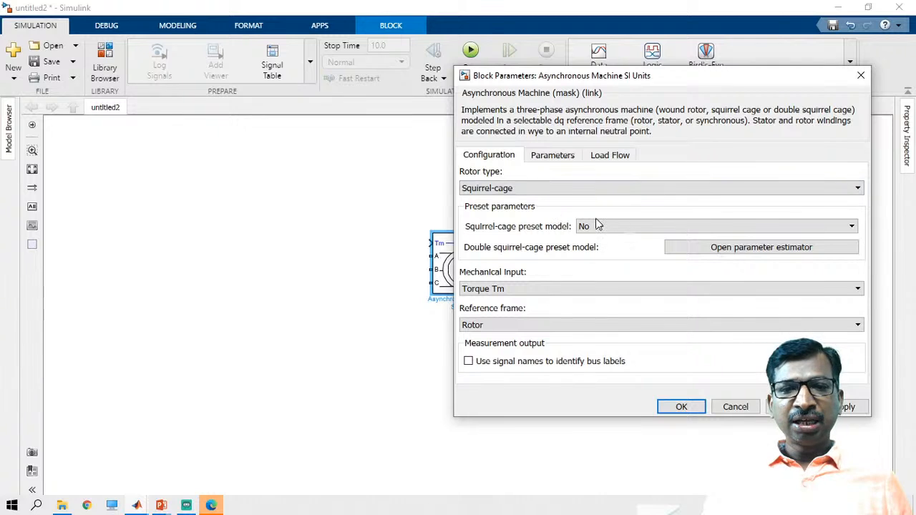
{"action": "left_click", "coordinate": [626, 228]}
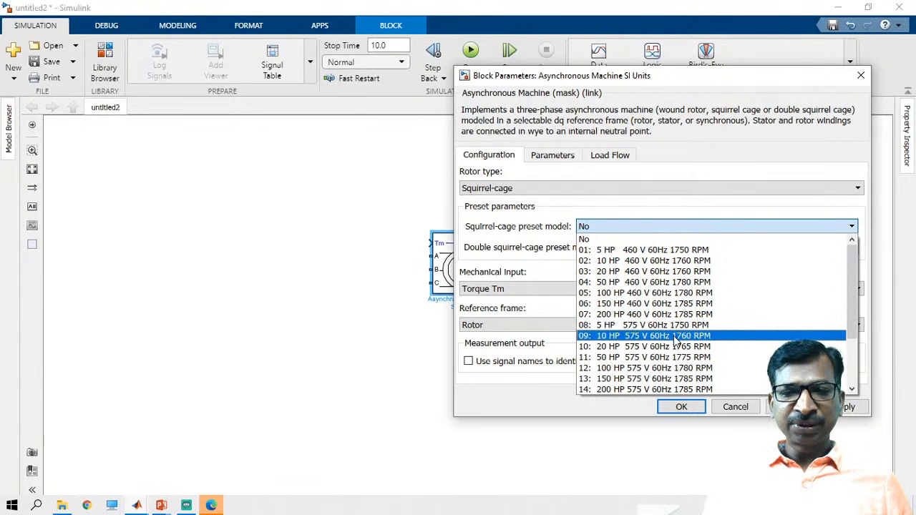
{"action": "scroll", "coordinate": [674, 337], "scroll_direction": "down", "scroll_amount": 2}
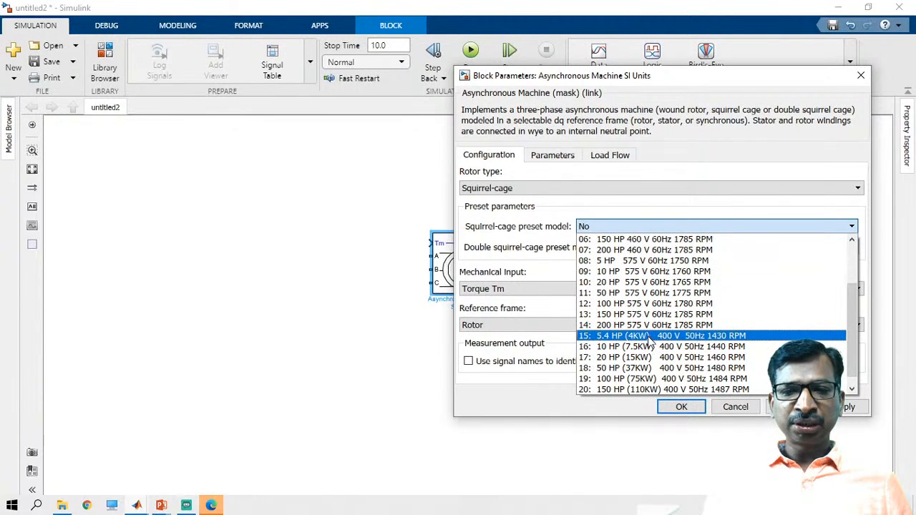
{"action": "left_click", "coordinate": [649, 336]}
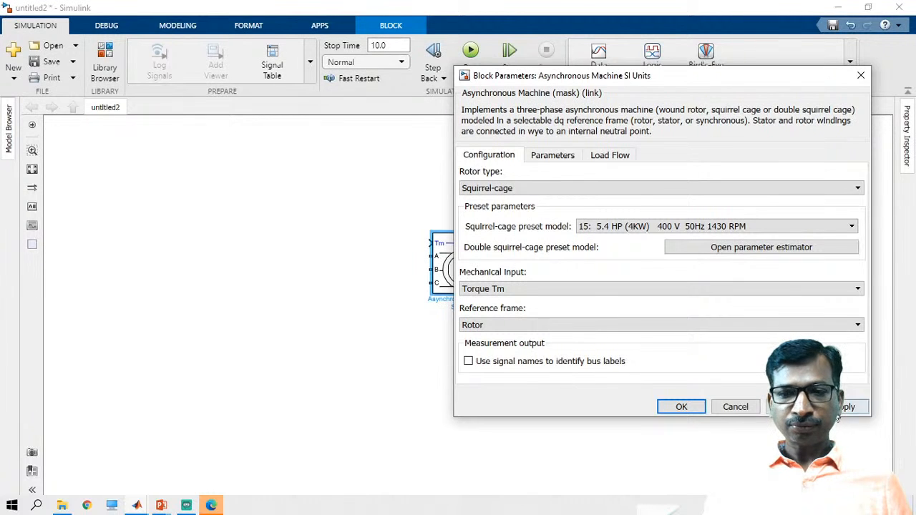
{"action": "left_click", "coordinate": [676, 407]}
{"action": "left_click", "coordinate": [584, 408]}
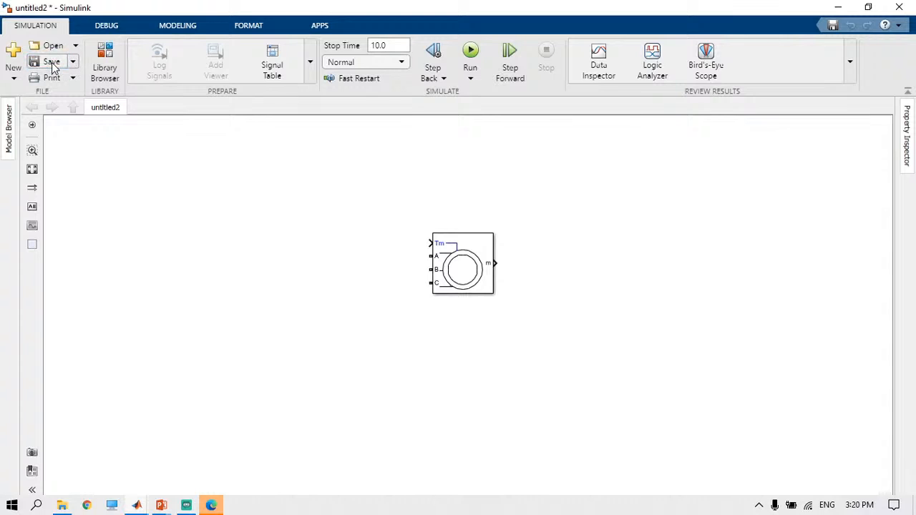
Save the model as ACMtr_demo in the test folder on the Desktop
{"action": "left_click", "coordinate": [51, 62]}
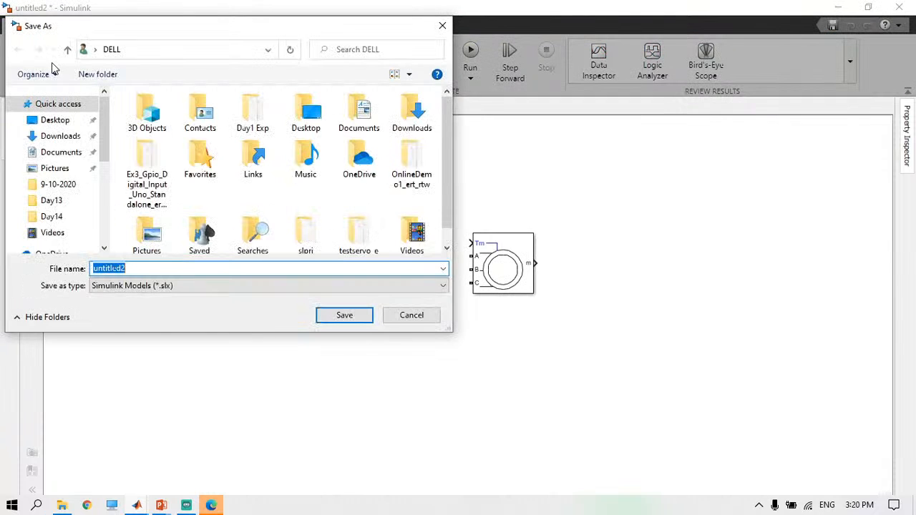
{"action": "left_click", "coordinate": [57, 104]}
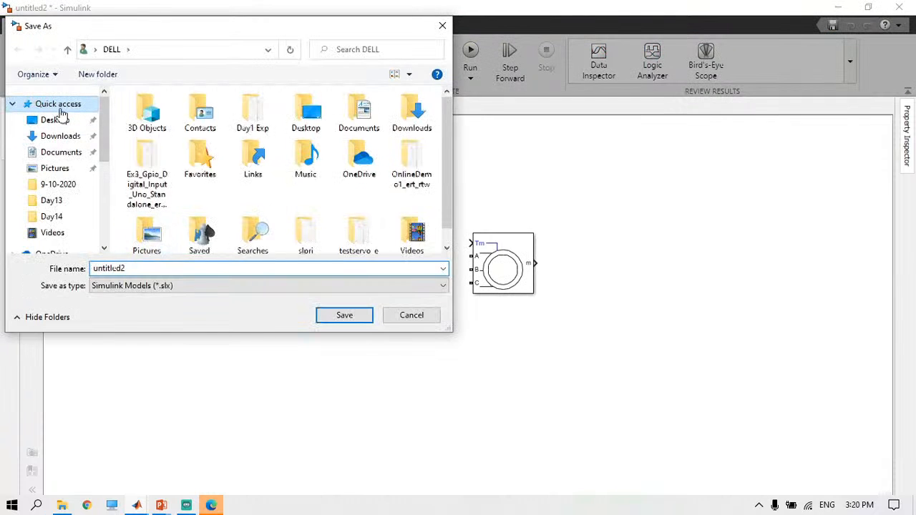
{"action": "left_click", "coordinate": [55, 122]}
{"action": "double_click", "coordinate": [333, 145]}
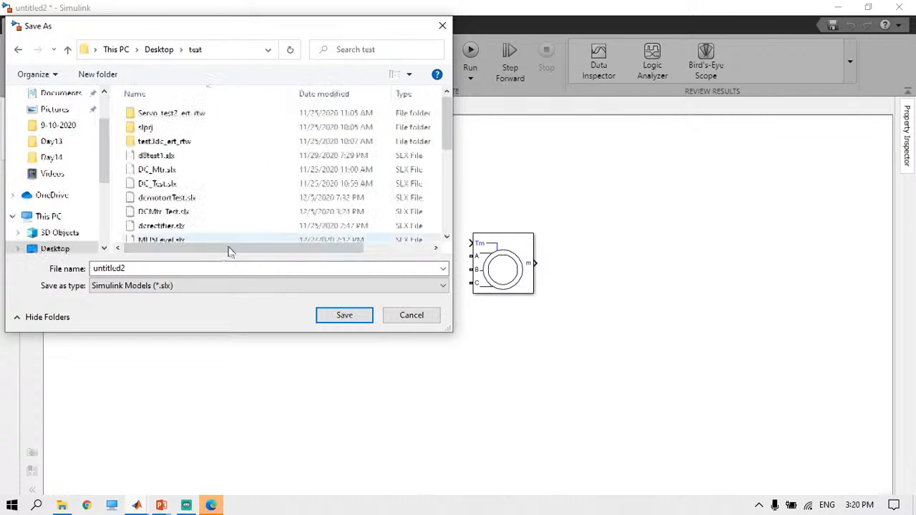
{"action": "double_click", "coordinate": [223, 267]}
{"action": "type", "text": "A"}
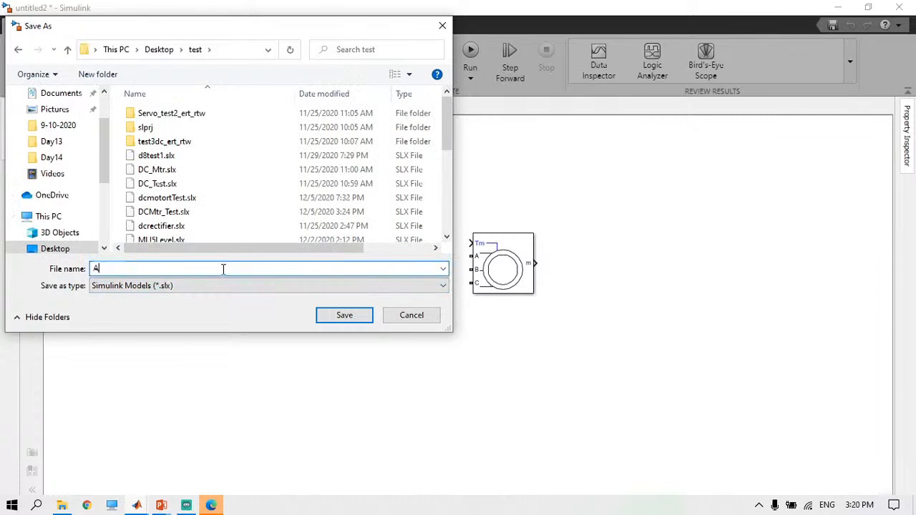
{"action": "type", "text": "CMtr_demo"}
{"action": "key", "text": "Return"}
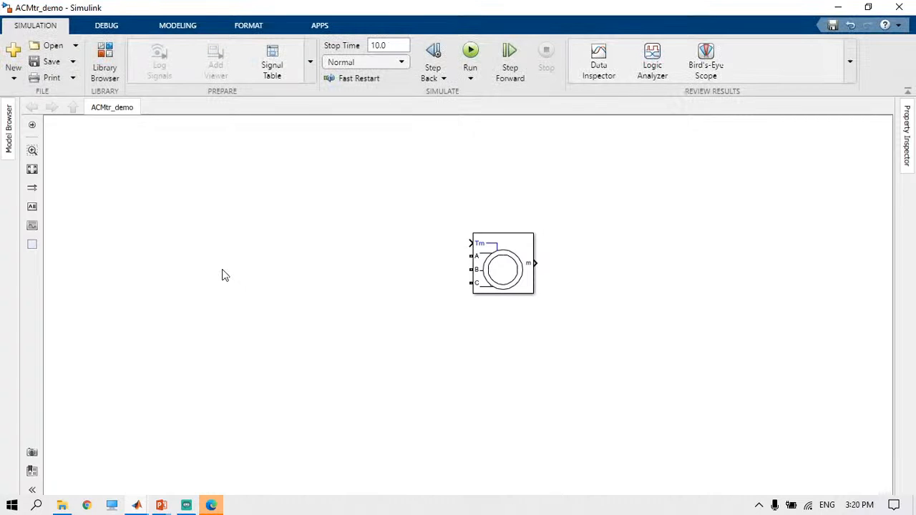
Add a Mosfet block to the empty area beside the machine's phase inputs
{"action": "double_click", "coordinate": [272, 240]}
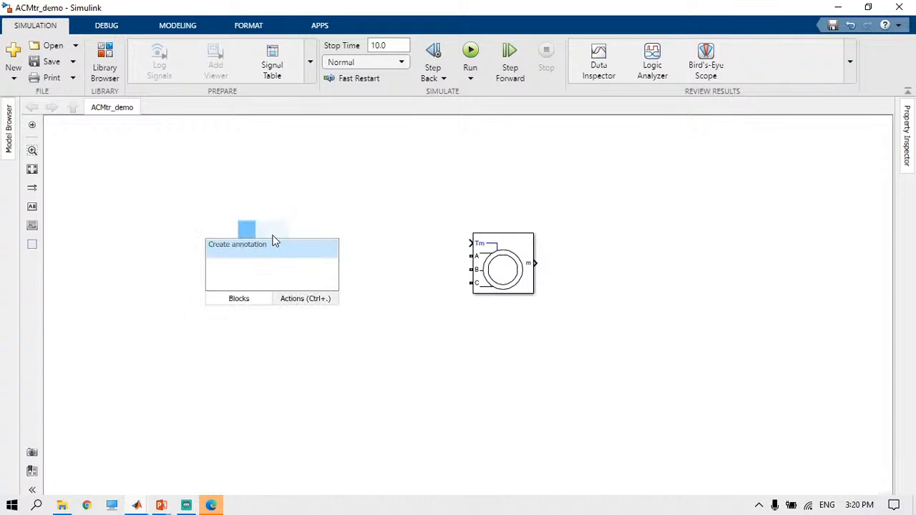
{"action": "type", "text": "mos"}
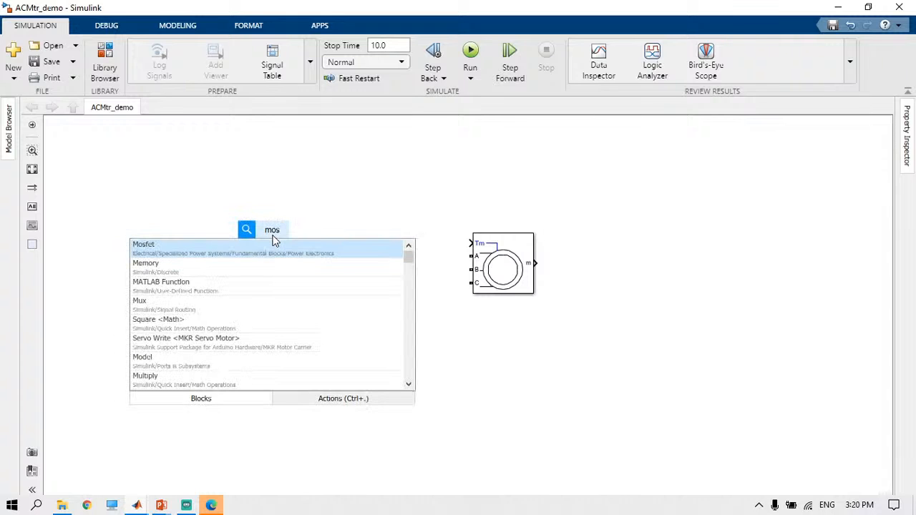
{"action": "type", "text": "fet"}
{"action": "key", "text": "Return"}
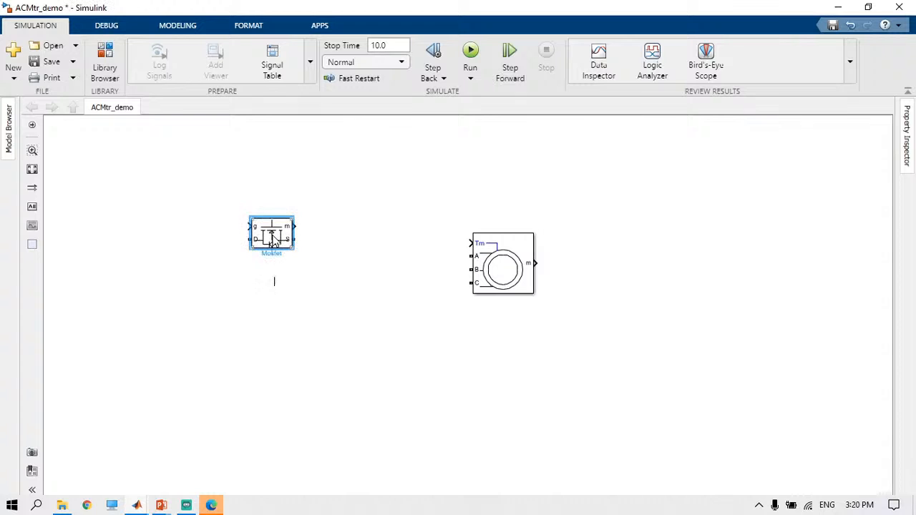
Turn off the measurement port in the Mosfet's block parameters
{"action": "double_click", "coordinate": [272, 240]}
{"action": "scroll", "coordinate": [393, 301], "scroll_direction": "down", "scroll_amount": 3}
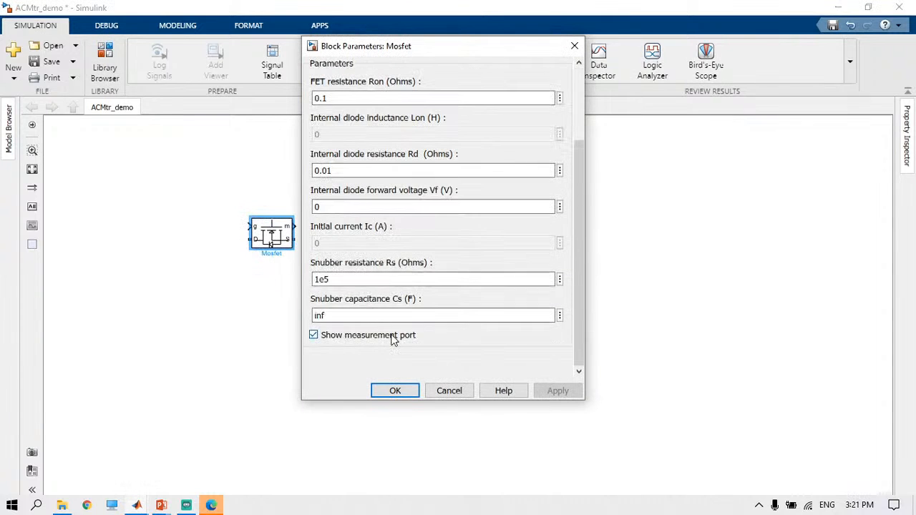
{"action": "left_click", "coordinate": [392, 338]}
{"action": "left_click", "coordinate": [557, 391]}
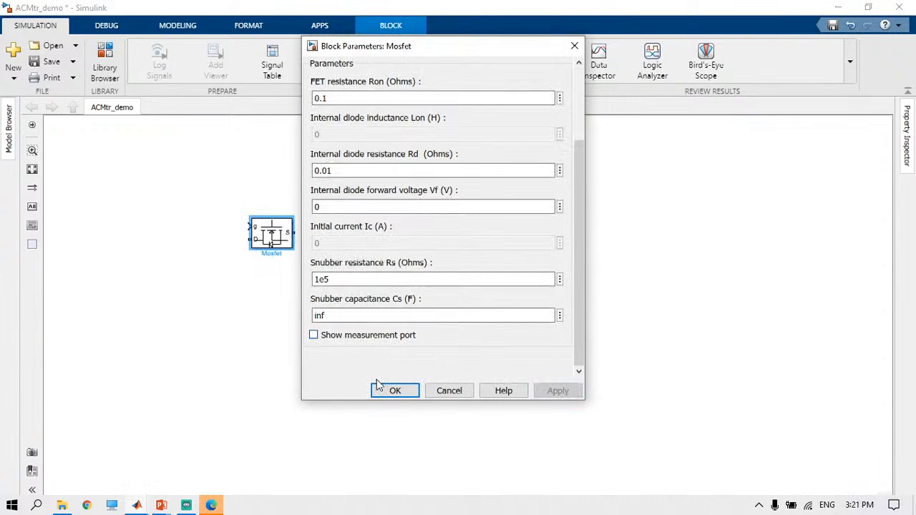
{"action": "left_click", "coordinate": [393, 391]}
Rotate the Mosfet 90 degrees clockwise and duplicate it into two rows of three for the inverter bridge
{"action": "left_click", "coordinate": [272, 232]}
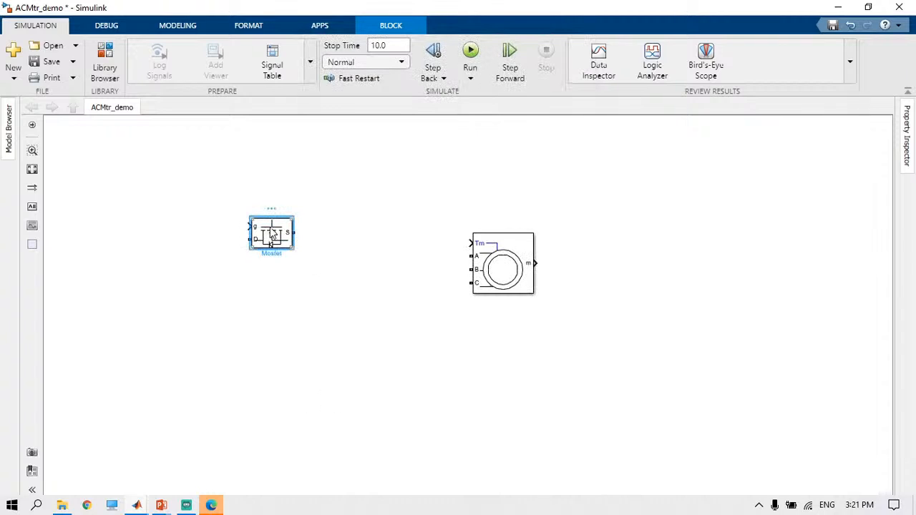
{"action": "key", "text": "ctrl+r"}
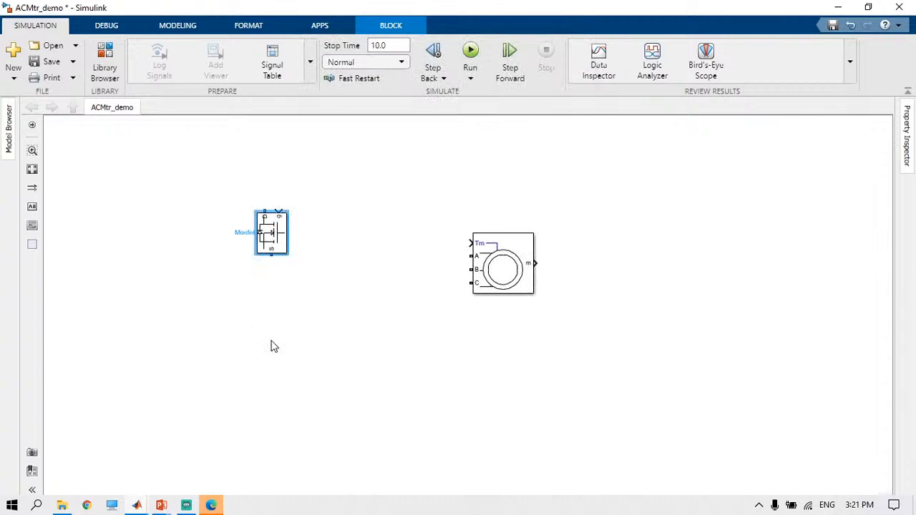
{"action": "left_click", "coordinate": [272, 346]}
{"action": "left_click_drag", "start_coordinate": [271, 244], "coordinate": [388, 263]}
{"action": "left_click_drag", "start_coordinate": [190, 158], "coordinate": [413, 309]}
{"action": "left_click_drag", "start_coordinate": [381, 265], "coordinate": [341, 347]}
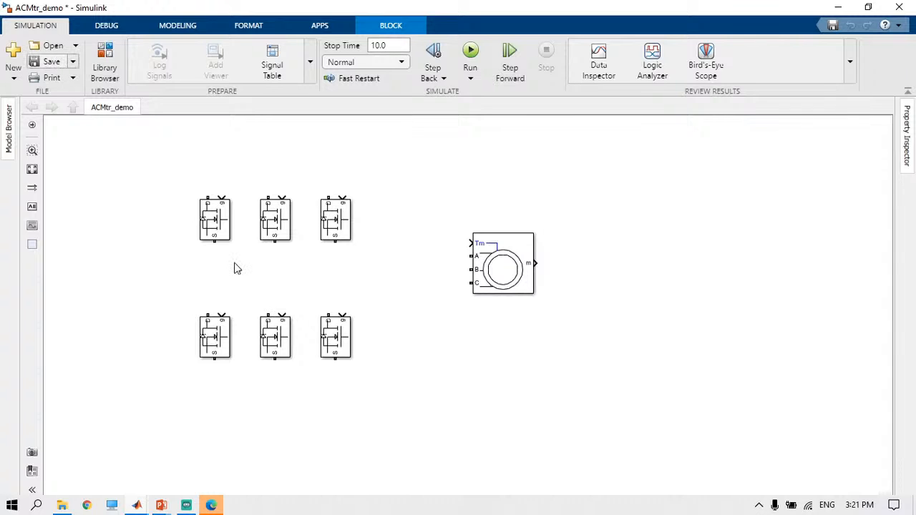
Connect the source of each upper Mosfet to the drain of the Mosfet below it
{"action": "left_click_drag", "start_coordinate": [214, 241], "coordinate": [208, 316]}
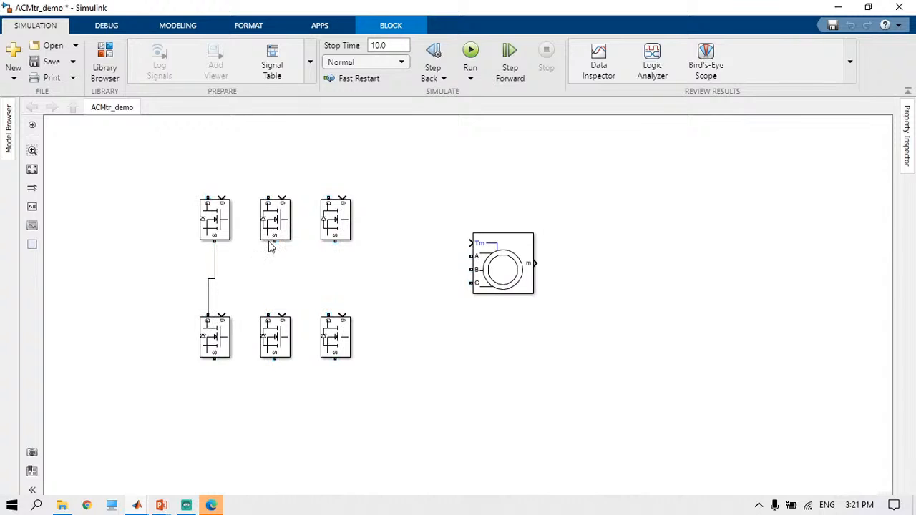
{"action": "left_click_drag", "start_coordinate": [274, 242], "coordinate": [265, 313]}
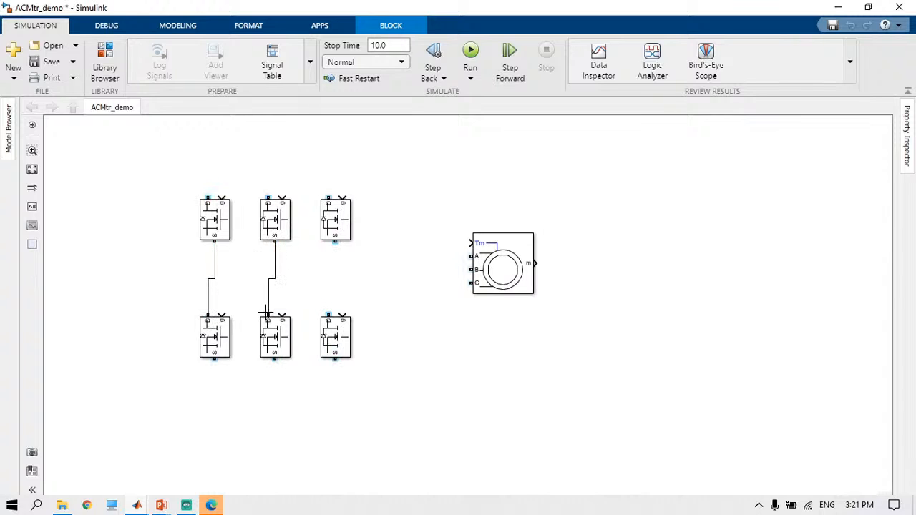
{"action": "left_click_drag", "start_coordinate": [334, 256], "coordinate": [329, 315]}
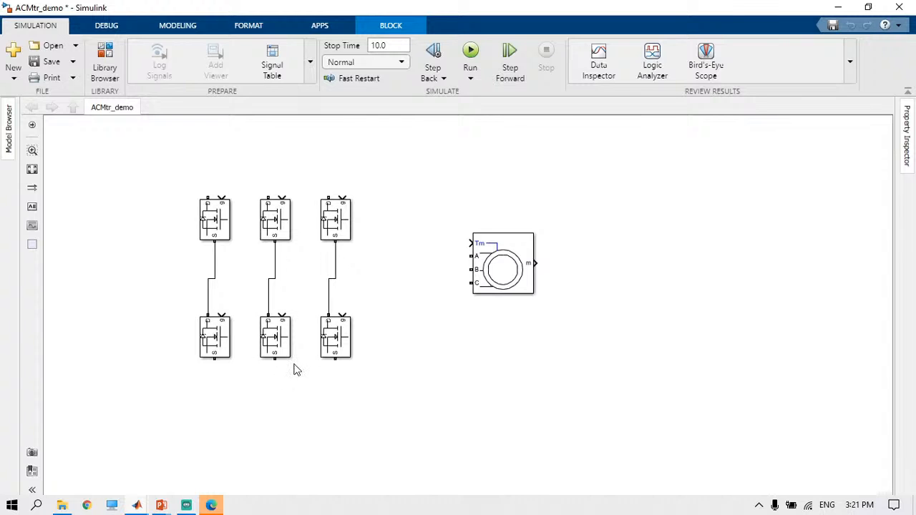
Shift the lower row of three Mosfets sideways so the lines to the upper row run straight
{"action": "left_click_drag", "start_coordinate": [168, 311], "coordinate": [366, 368]}
{"action": "key", "text": "Right"}
{"action": "key", "text": "Right"}
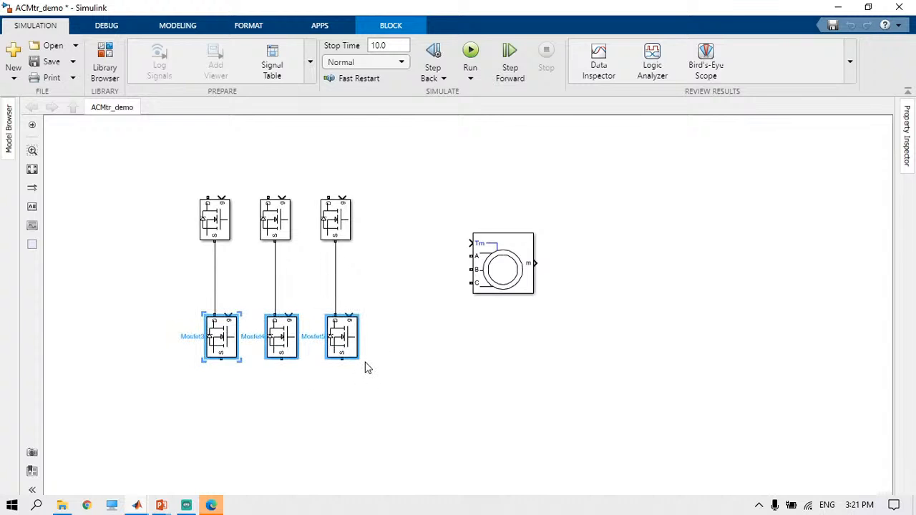
{"action": "left_click", "coordinate": [375, 435]}
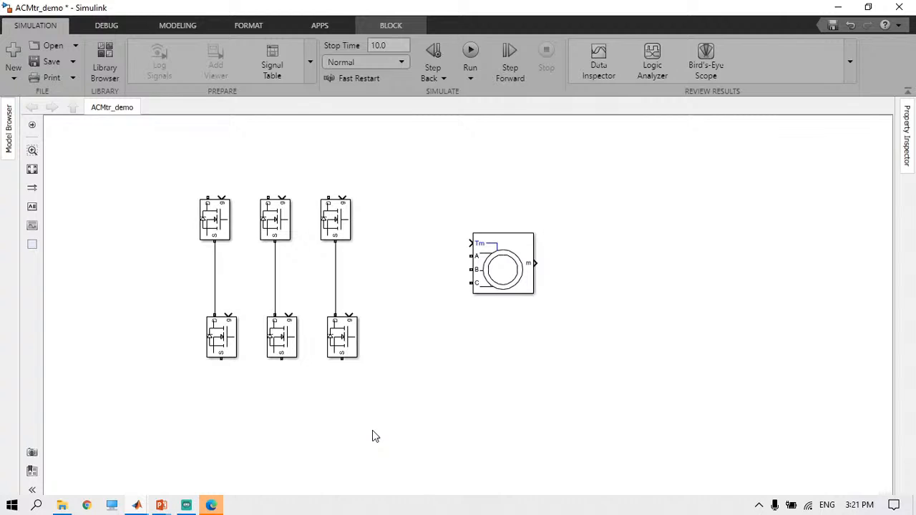
Join the sources of the three lower Mosfets with a common line placed well below the bridge
{"action": "left_click_drag", "start_coordinate": [344, 361], "coordinate": [221, 361]}
{"action": "left_click", "coordinate": [221, 360]}
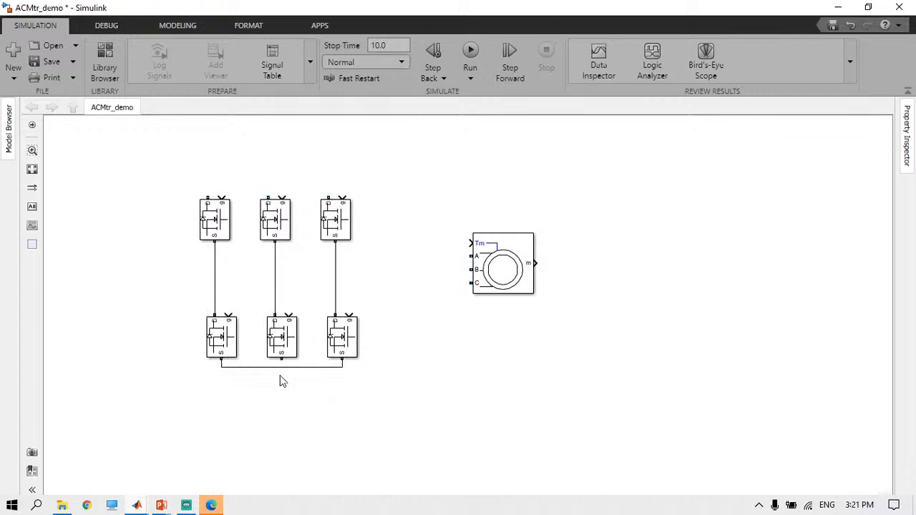
{"action": "left_click_drag", "start_coordinate": [281, 377], "coordinate": [290, 426]}
{"action": "left_click_drag", "start_coordinate": [281, 359], "coordinate": [281, 419]}
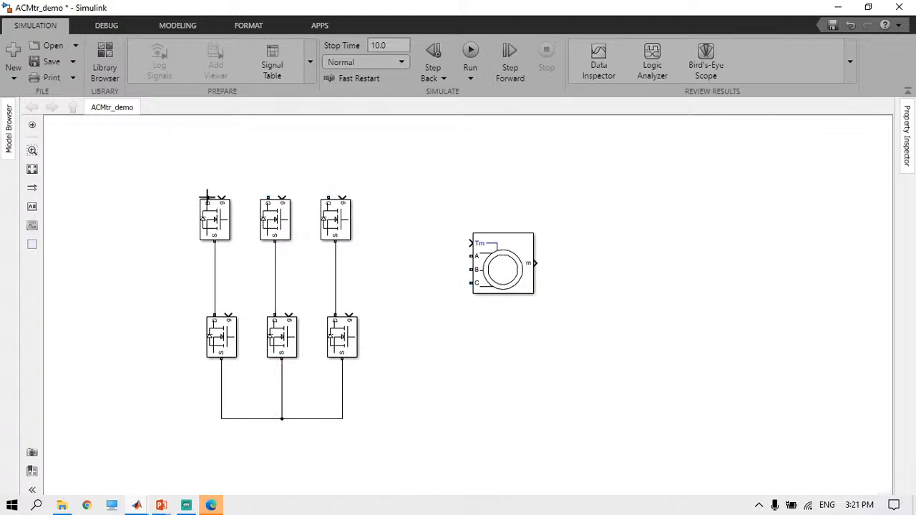
Join the drains of the three upper Mosfets with a common line above the bridge and save the model
{"action": "left_click_drag", "start_coordinate": [207, 196], "coordinate": [299, 155]}
{"action": "left_click_drag", "start_coordinate": [268, 197], "coordinate": [271, 153]}
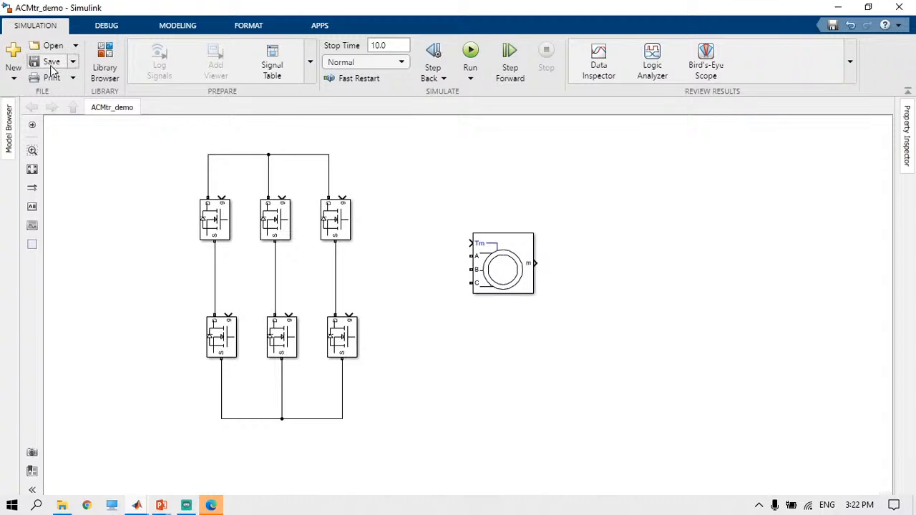
{"action": "left_click", "coordinate": [502, 267]}
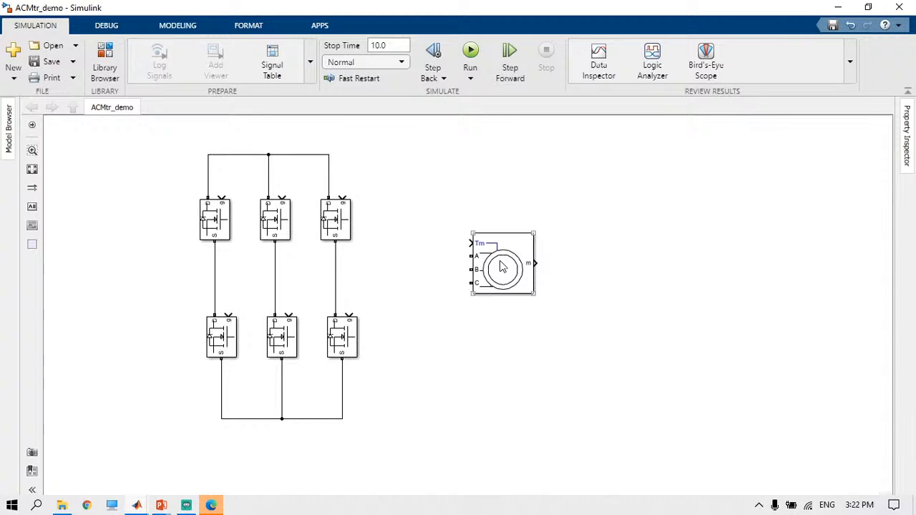
Insert a Pulse Generator block in the empty area beside the Mosfet bridge
{"action": "left_click", "coordinate": [144, 245]}
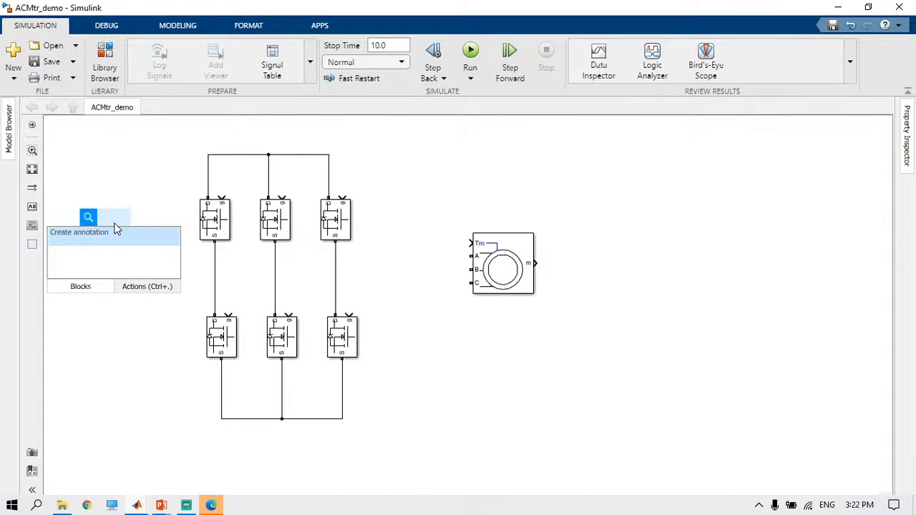
{"action": "type", "text": "pulse"}
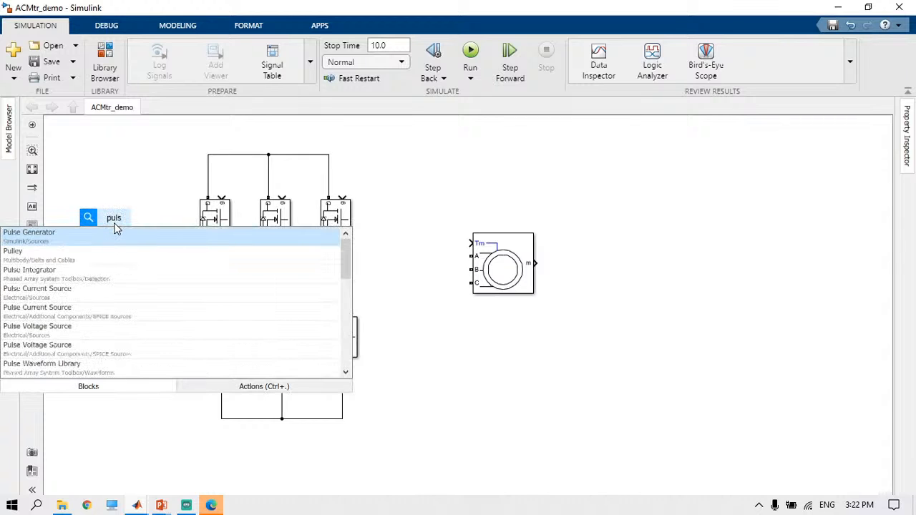
{"action": "left_click", "coordinate": [115, 229]}
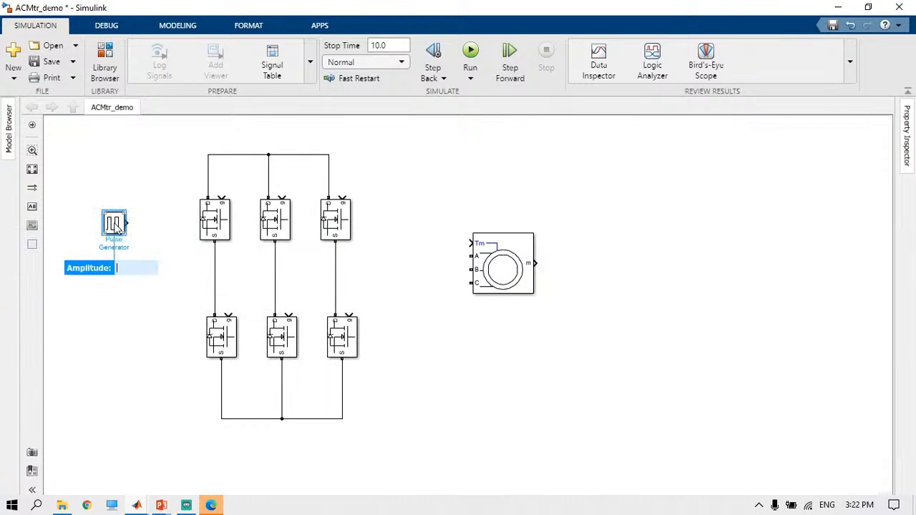
Set the Pulse Generator's period to 1/50 seconds and its pulse width to 50% of the period
{"action": "double_click", "coordinate": [113, 225]}
{"action": "scroll", "coordinate": [212, 276], "scroll_direction": "down", "scroll_amount": 2}
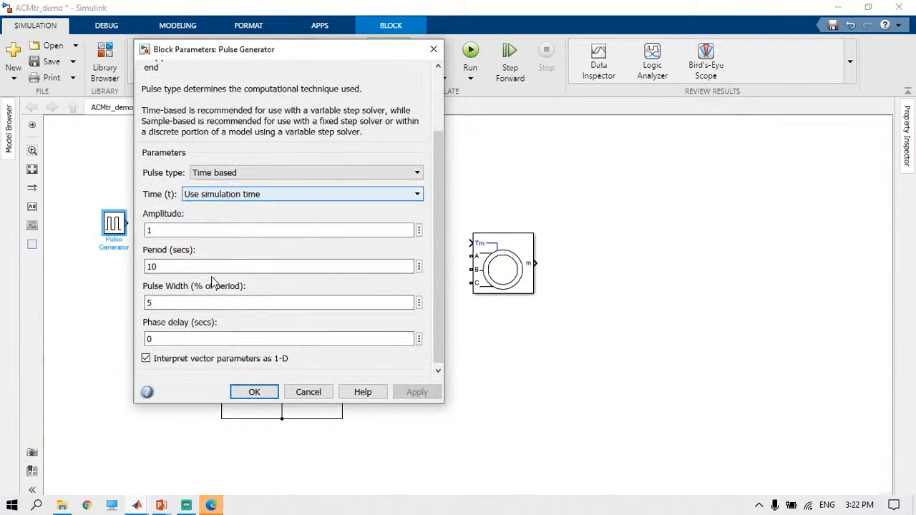
{"action": "double_click", "coordinate": [217, 267]}
{"action": "type", "text": "1/50"}
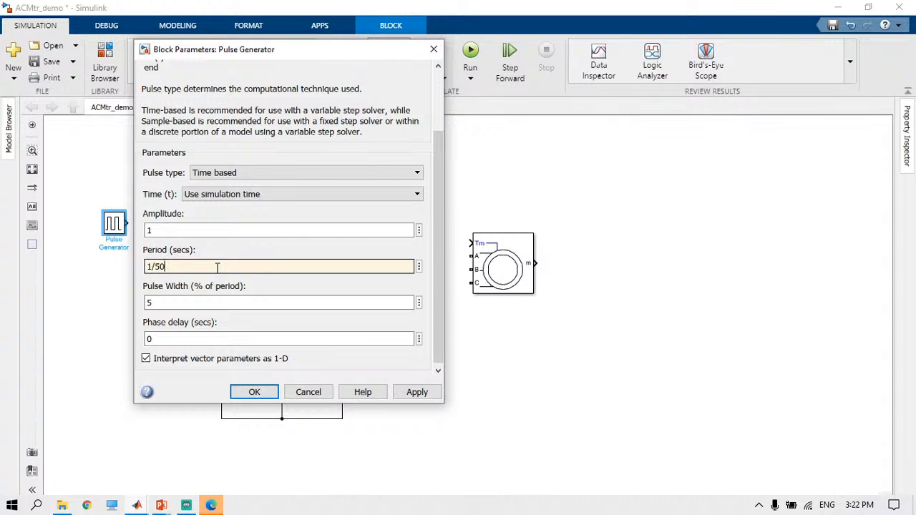
{"action": "left_click", "coordinate": [221, 302]}
{"action": "double_click", "coordinate": [221, 302]}
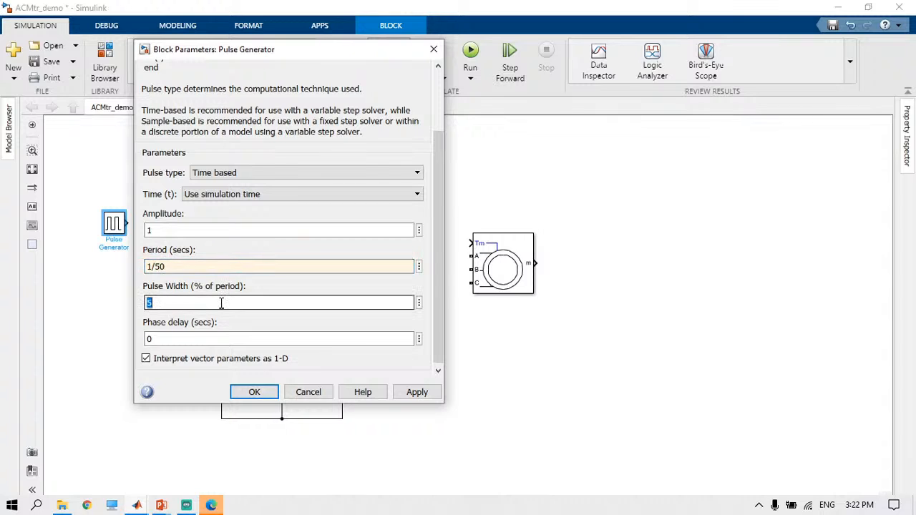
{"action": "type", "text": "50"}
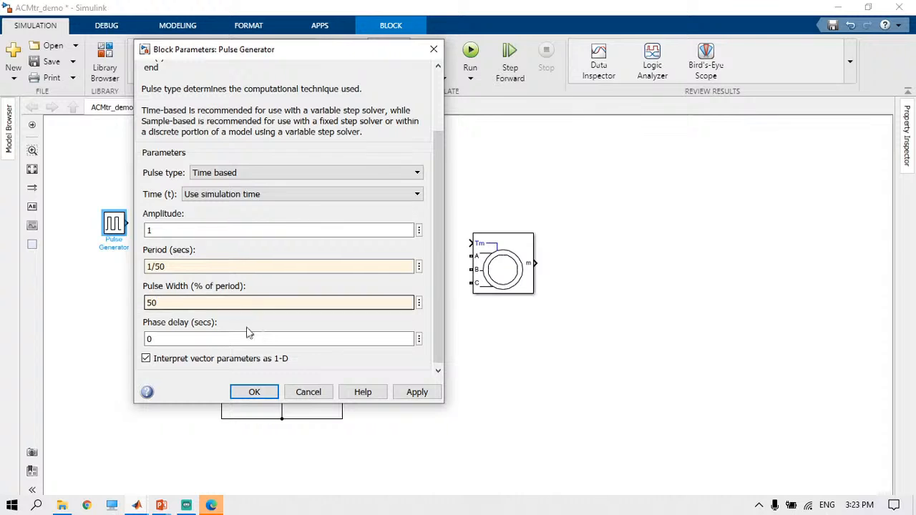
{"action": "left_click", "coordinate": [412, 394]}
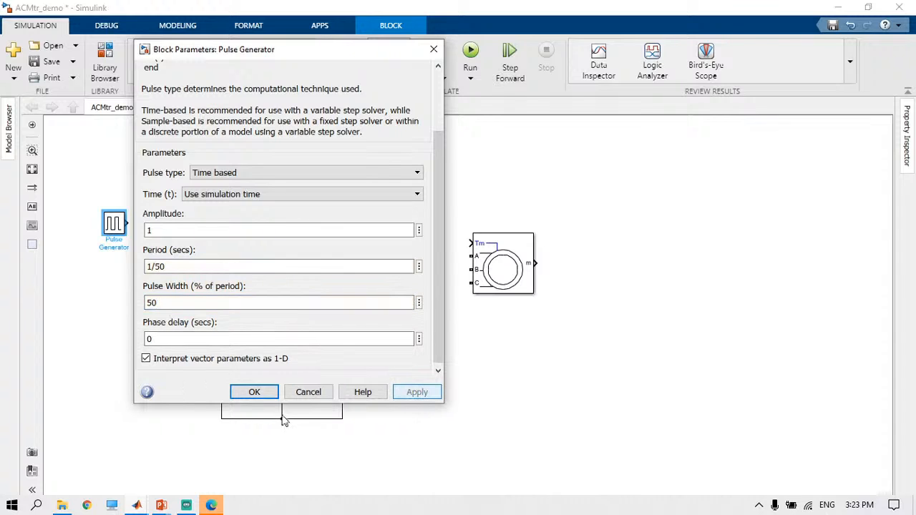
{"action": "left_click", "coordinate": [258, 392]}
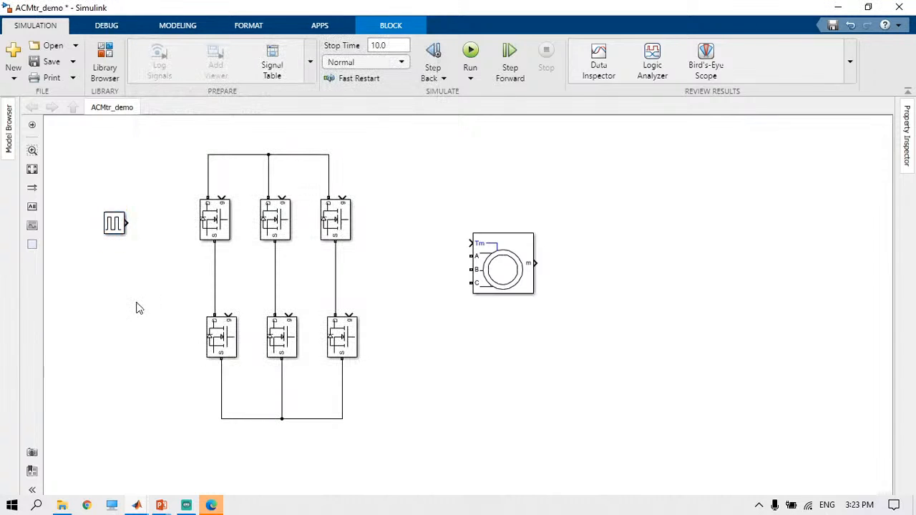
Duplicate the Pulse Generator below the original with a phase delay of 1/50/6 seconds and save the model
{"action": "left_click_drag", "start_coordinate": [113, 225], "coordinate": [128, 272]}
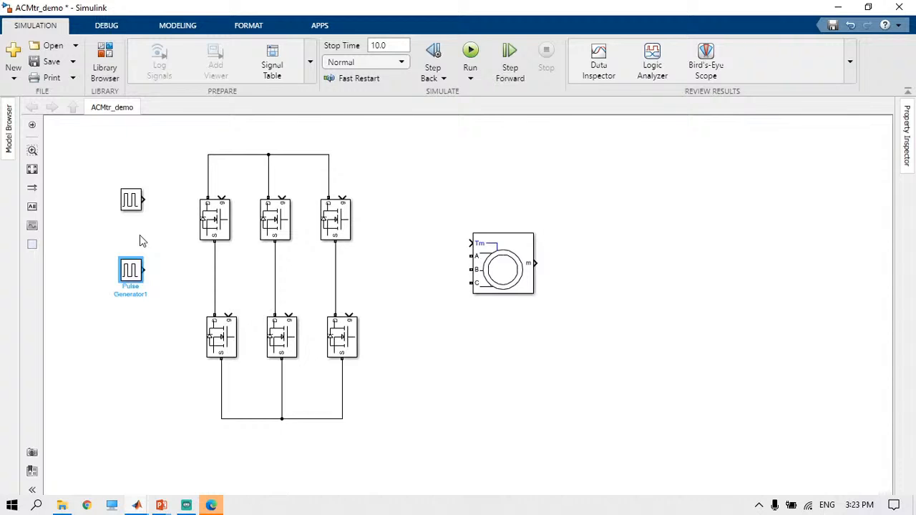
{"action": "double_click", "coordinate": [131, 269]}
{"action": "scroll", "coordinate": [299, 333], "scroll_direction": "down", "scroll_amount": 2}
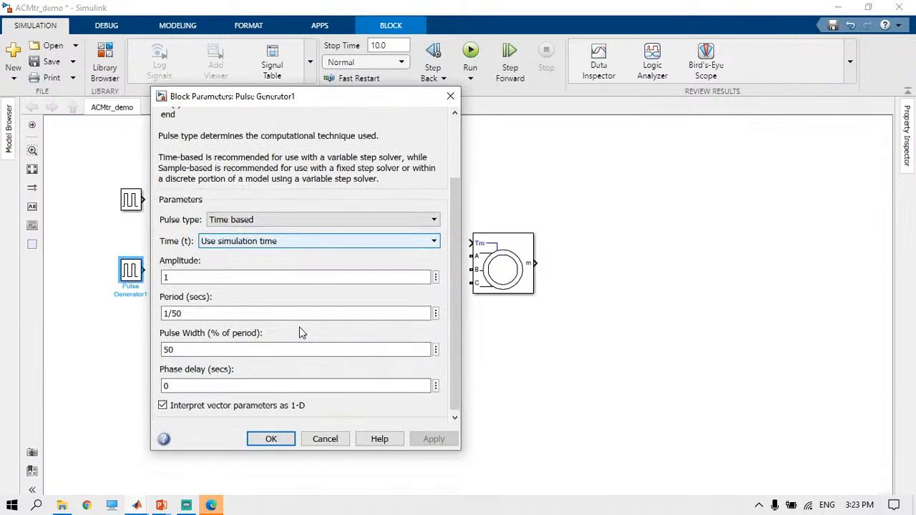
{"action": "double_click", "coordinate": [305, 318]}
{"action": "key", "text": "ctrl+c"}
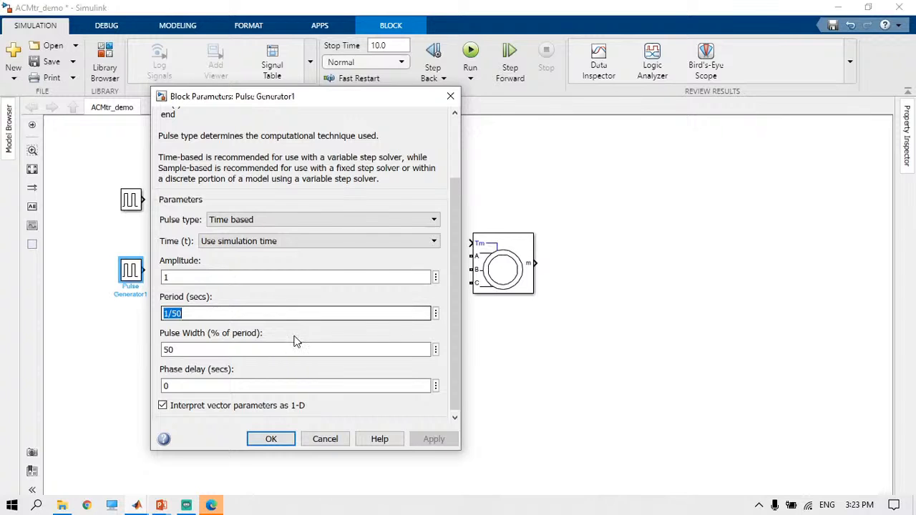
{"action": "double_click", "coordinate": [266, 386]}
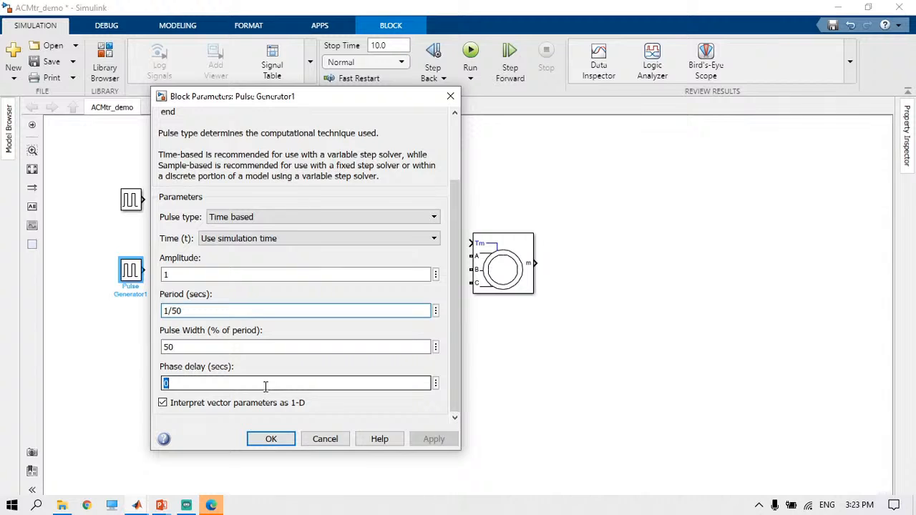
{"action": "key", "text": "ctrl+v"}
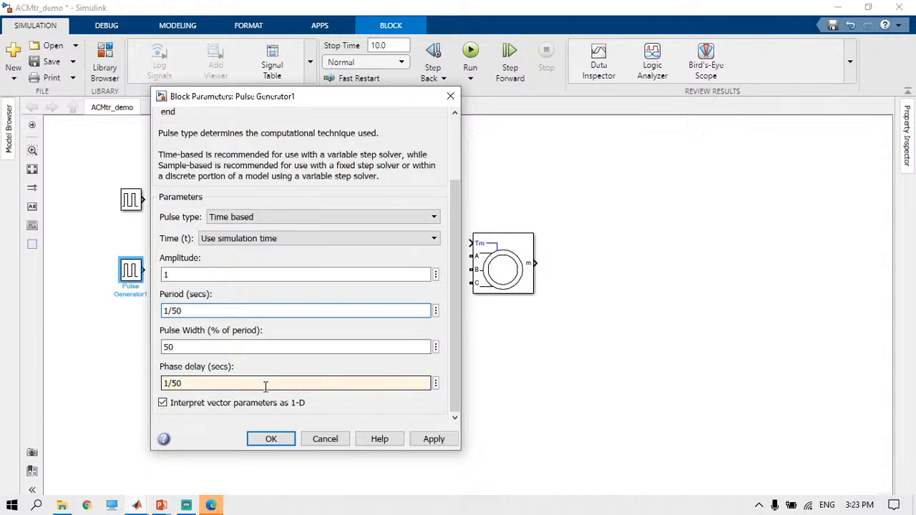
{"action": "type", "text": "/6"}
{"action": "key", "text": "Return"}
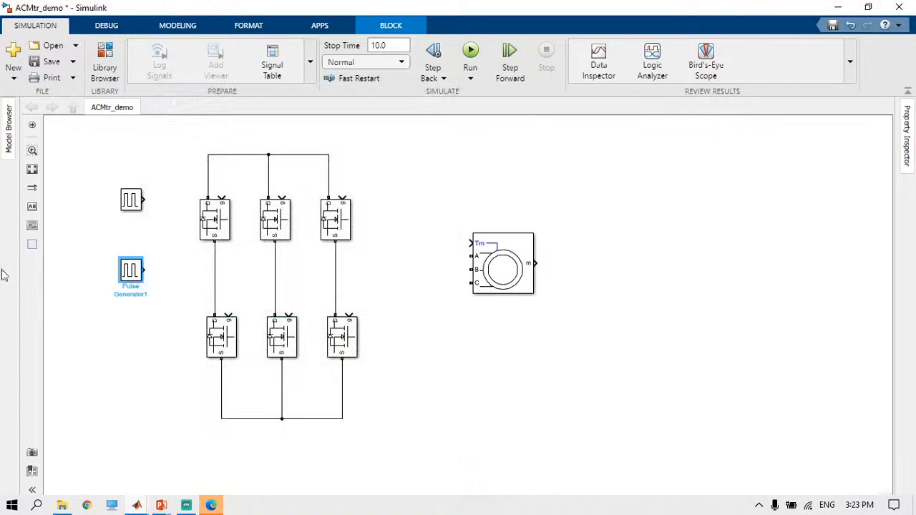
{"action": "left_click", "coordinate": [152, 359]}
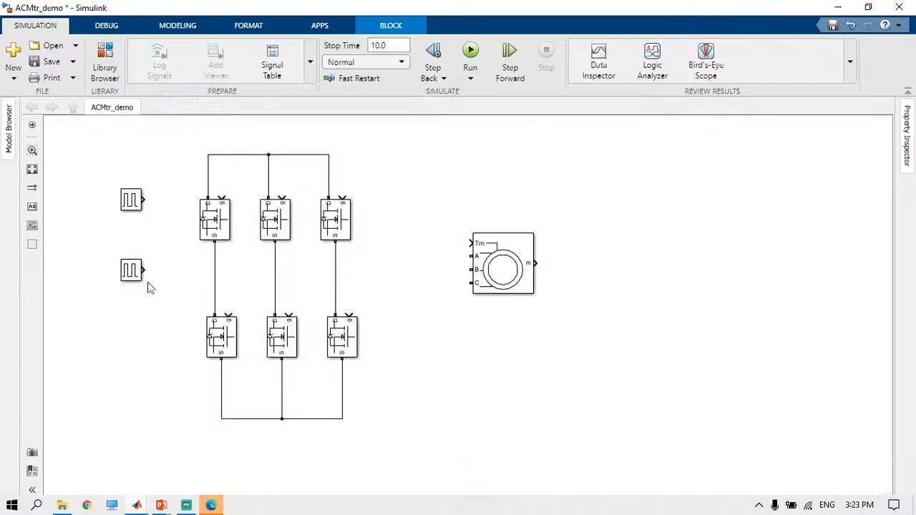
{"action": "left_click", "coordinate": [50, 63]}
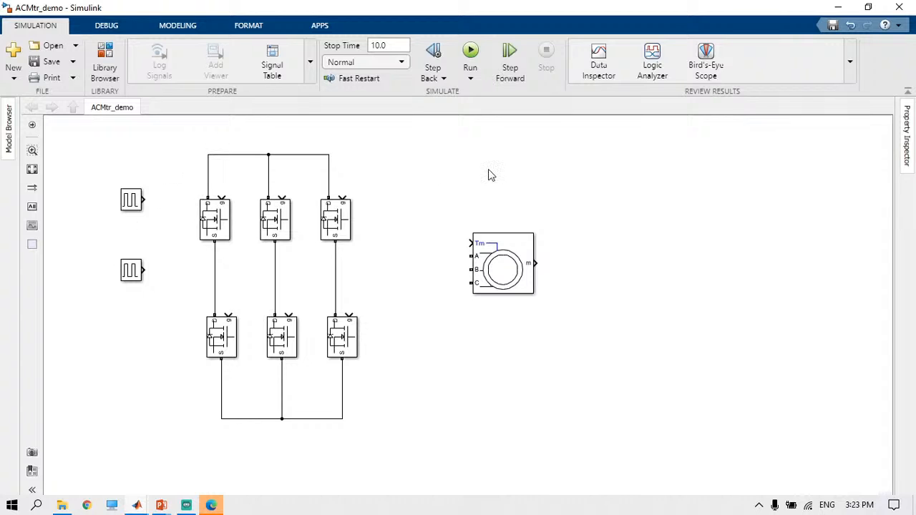
Add a Goto block and attach it to the output of the upper Pulse Generator
{"action": "double_click", "coordinate": [413, 165]}
{"action": "type", "text": "go"}
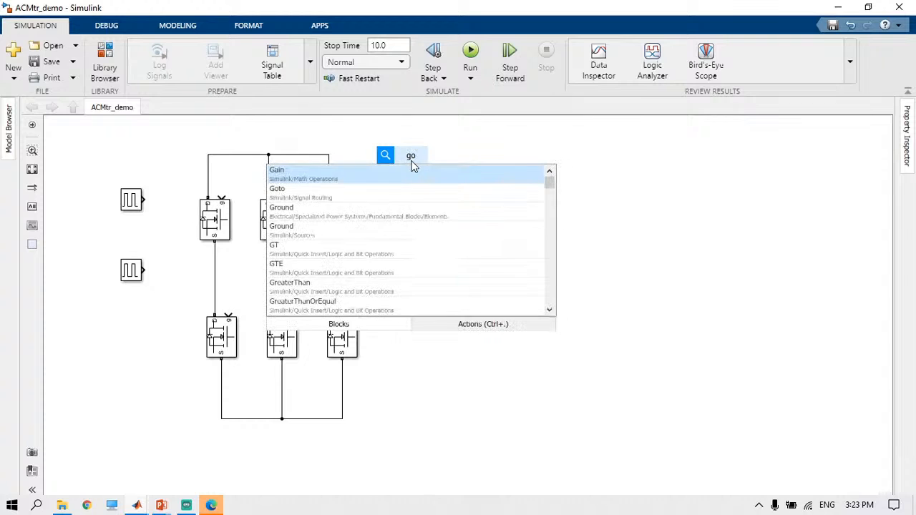
{"action": "type", "text": "to"}
{"action": "key", "text": "Return"}
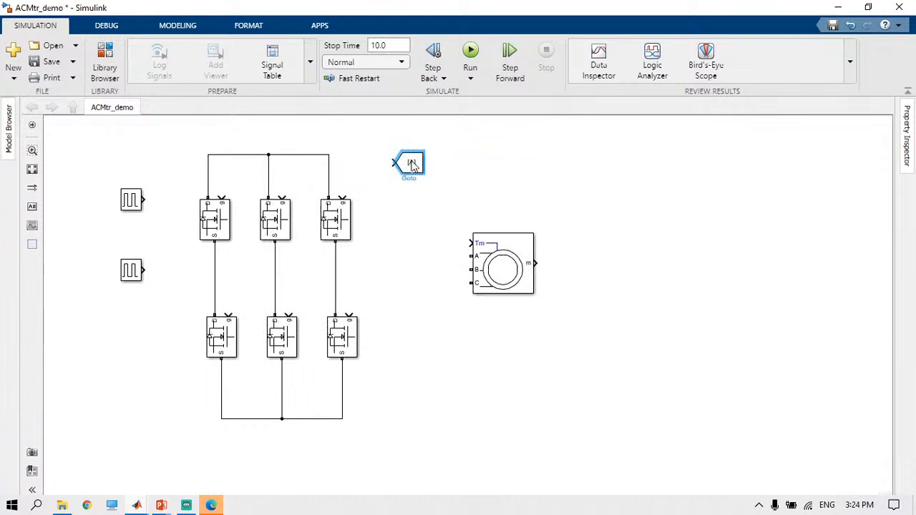
{"action": "left_click_drag", "start_coordinate": [413, 165], "coordinate": [157, 207]}
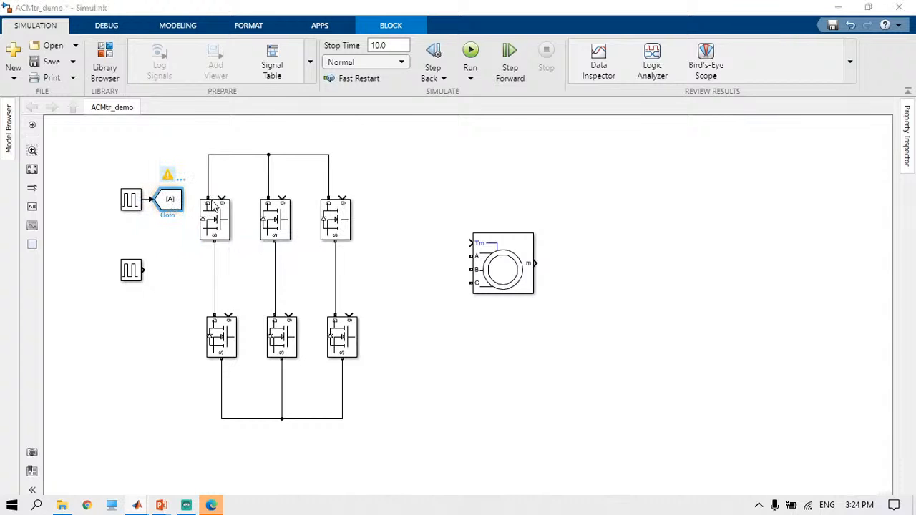
Set the tag of the Goto block on the upper Pulse Generator to S1
{"action": "double_click", "coordinate": [293, 152]}
{"action": "type", "text": "S"}
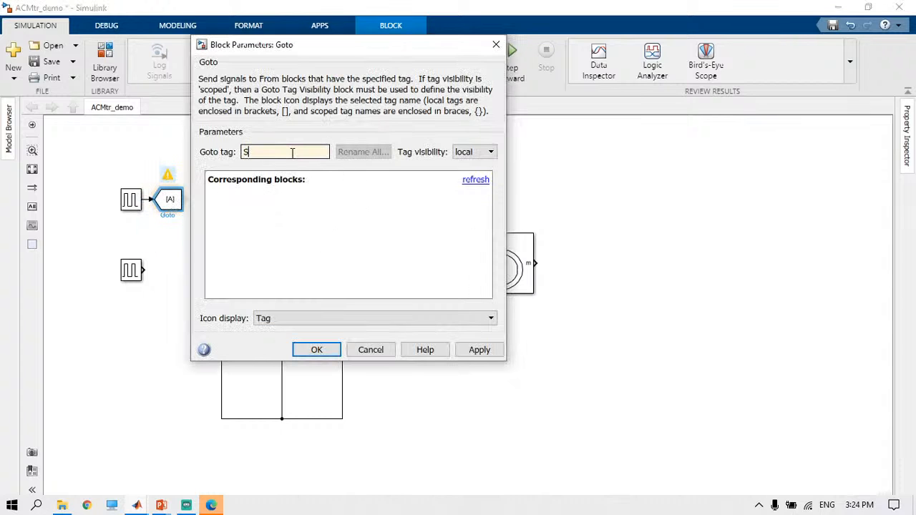
{"action": "type", "text": "1"}
{"action": "key", "text": "Return"}
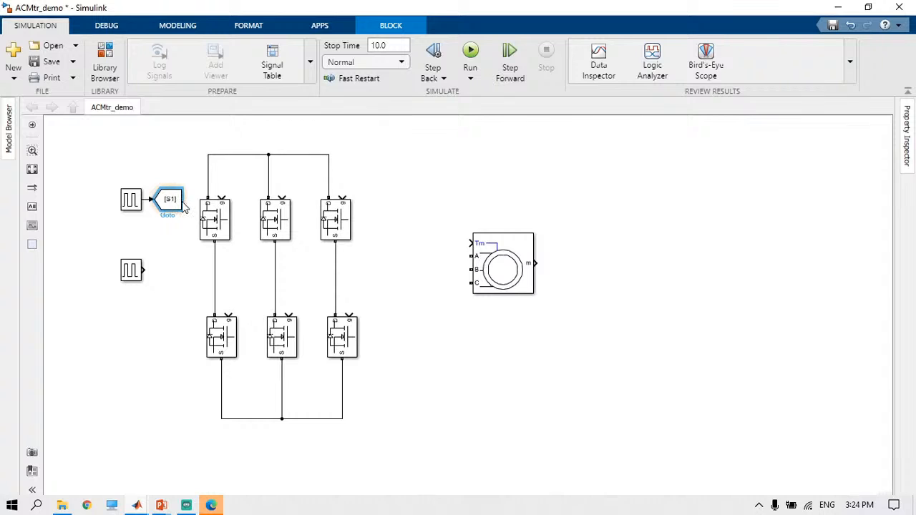
Shift the whole wired Mosfet bridge sideways, away from the pulse generators, to make room for gate signal blocks
{"action": "left_click_drag", "start_coordinate": [200, 140], "coordinate": [383, 431]}
{"action": "left_click_drag", "start_coordinate": [352, 343], "coordinate": [392, 343]}
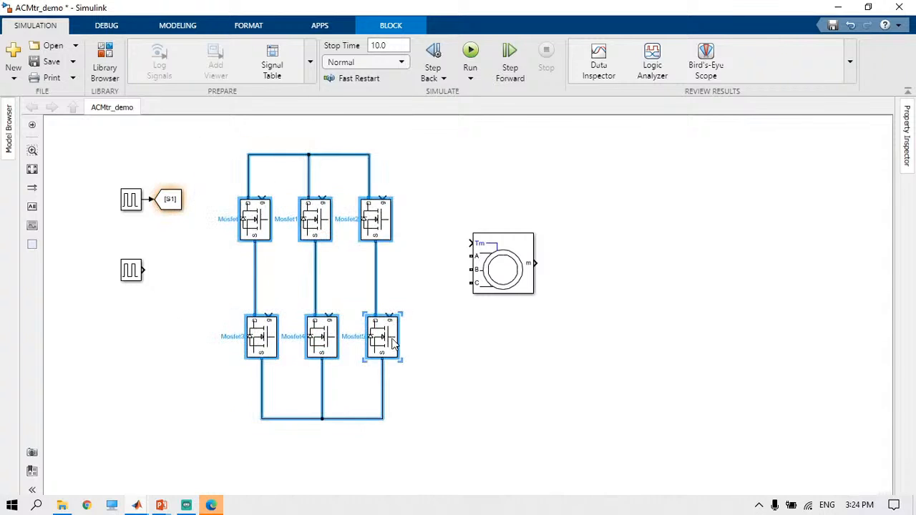
{"action": "left_click", "coordinate": [190, 297]}
Create the matching From block for tag S1 and connect it to the gate of the first upper Mosfet
{"action": "left_click", "coordinate": [169, 200]}
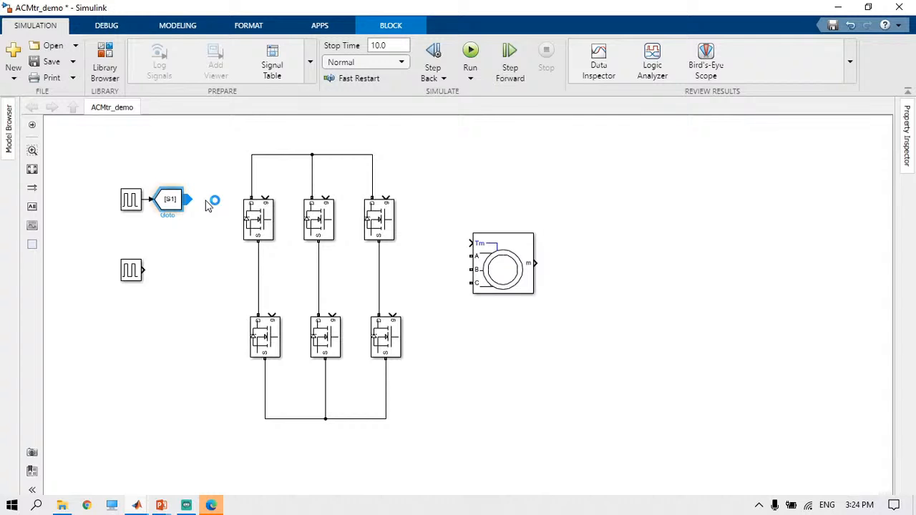
{"action": "left_click", "coordinate": [206, 203]}
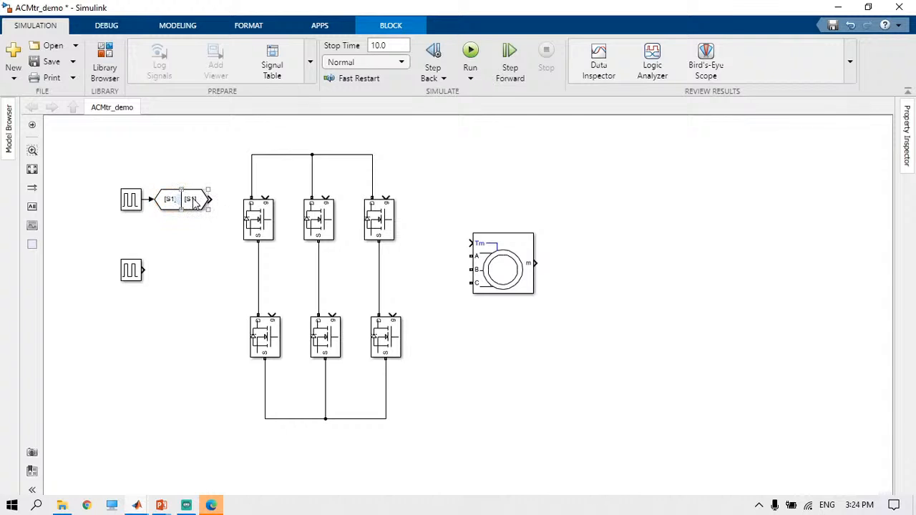
{"action": "left_click_drag", "start_coordinate": [196, 202], "coordinate": [265, 197]}
Duplicate the Goto block onto the lower Pulse Generator's output and set the copy's tag to S2
{"action": "left_click_drag", "start_coordinate": [172, 209], "coordinate": [170, 276]}
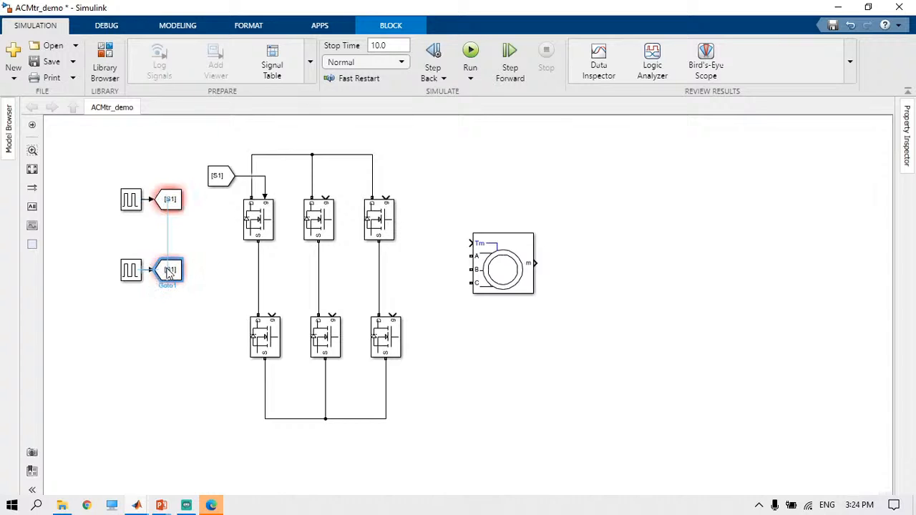
{"action": "left_click", "coordinate": [174, 341]}
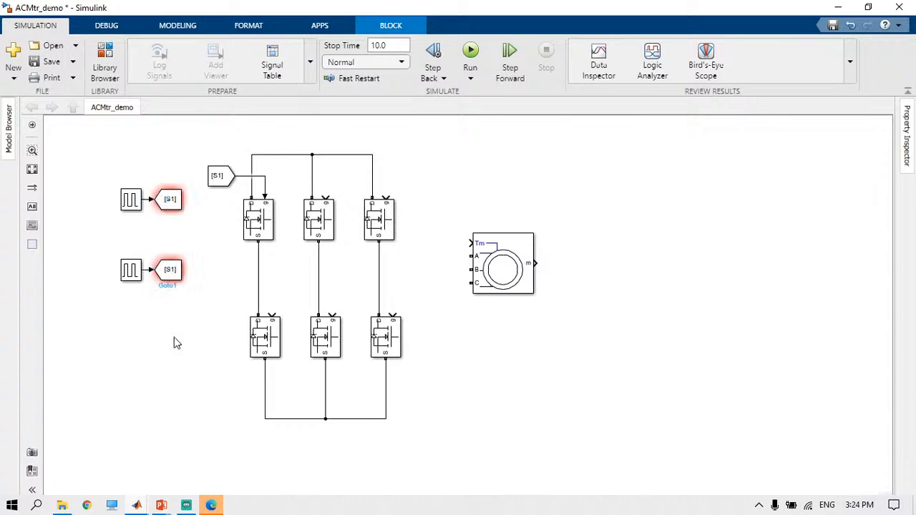
{"action": "double_click", "coordinate": [171, 268]}
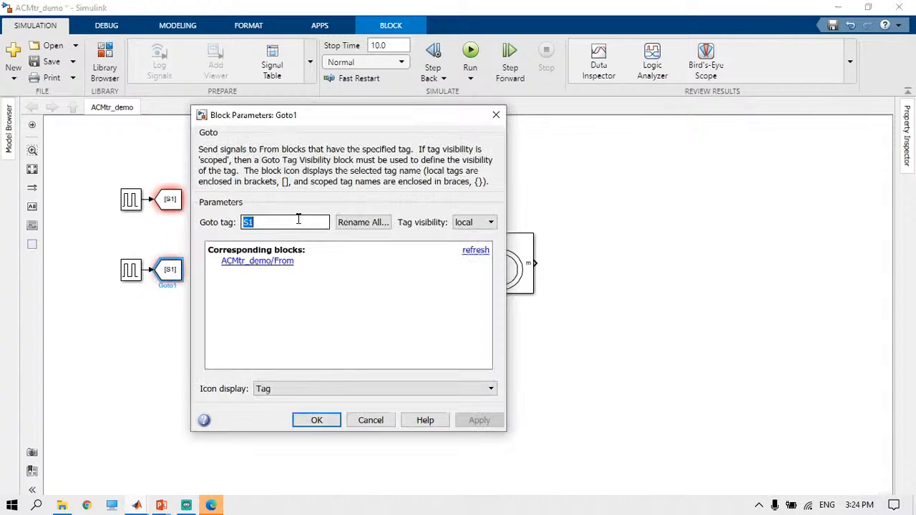
{"action": "type", "text": "S2"}
{"action": "key", "text": "Return"}
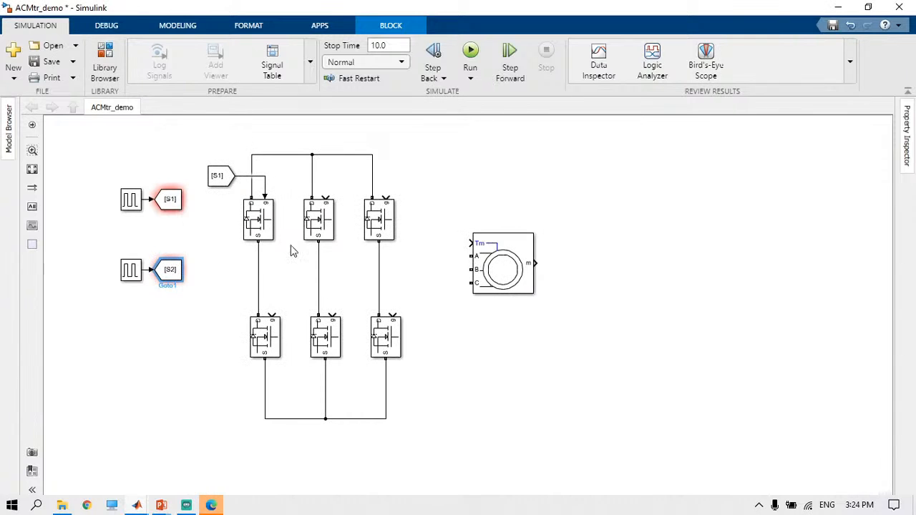
Create the matching From block for tag S2 and connect it to the gate of the third lower Mosfet
{"action": "left_click", "coordinate": [173, 269]}
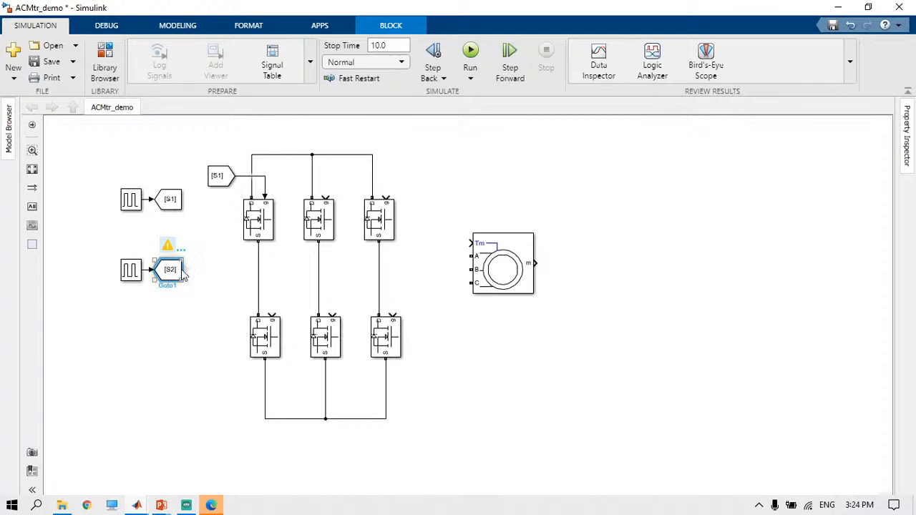
{"action": "left_click_drag", "start_coordinate": [182, 275], "coordinate": [391, 317]}
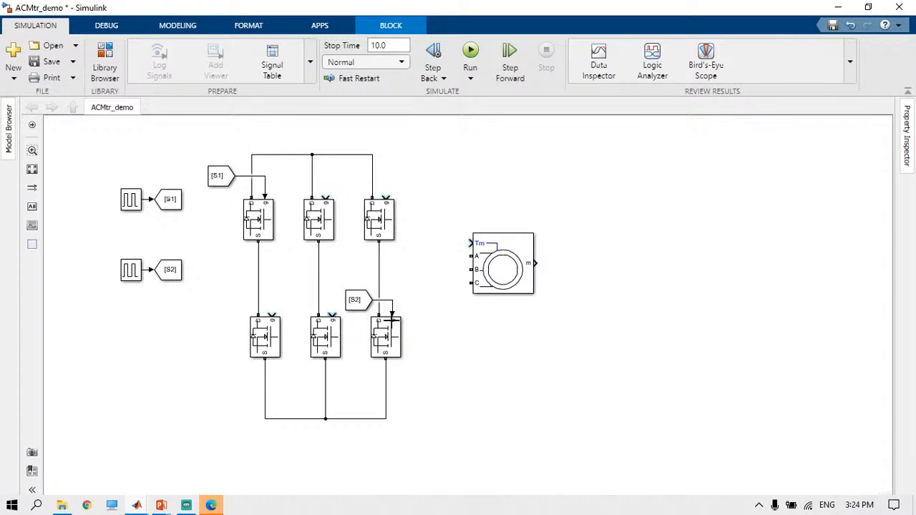
Duplicate the lower Pulse Generator below itself and set the copy's phase delay to 2*(1/50/6) seconds
{"action": "left_click", "coordinate": [136, 272]}
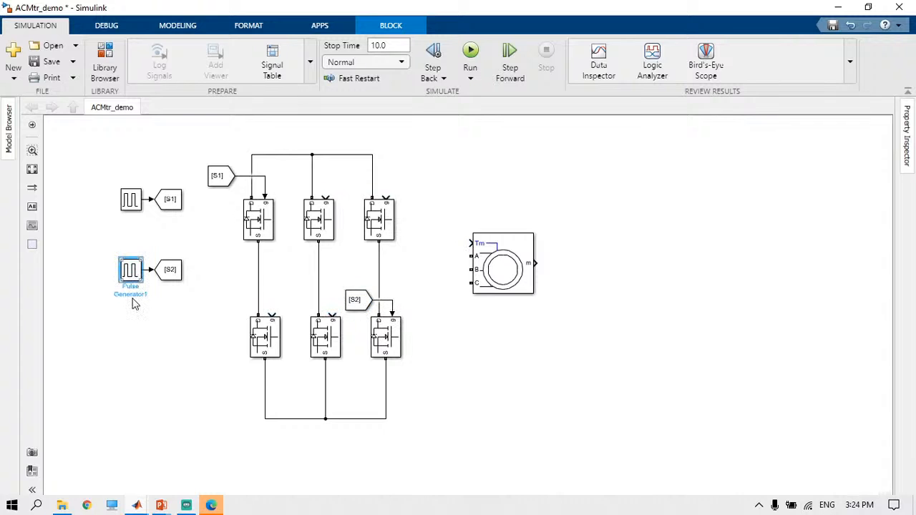
{"action": "key", "text": "ctrl+v"}
{"action": "double_click", "coordinate": [132, 317]}
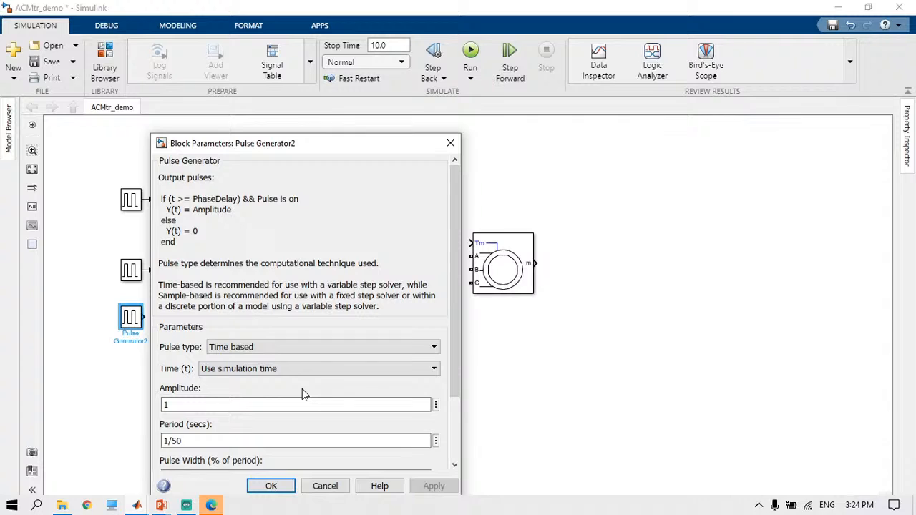
{"action": "scroll", "coordinate": [302, 388], "scroll_direction": "down", "scroll_amount": 3}
{"action": "left_click", "coordinate": [294, 434]}
{"action": "key", "text": "Left"}
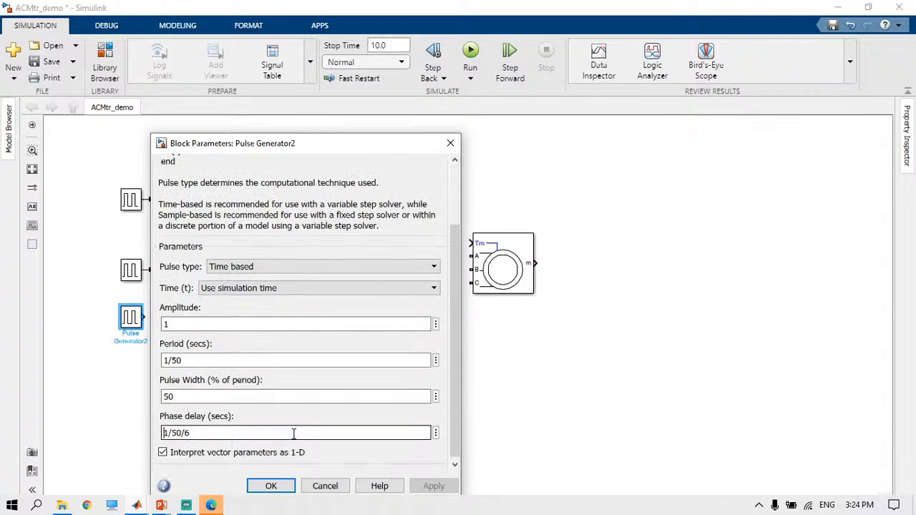
{"action": "type", "text": "2*"}
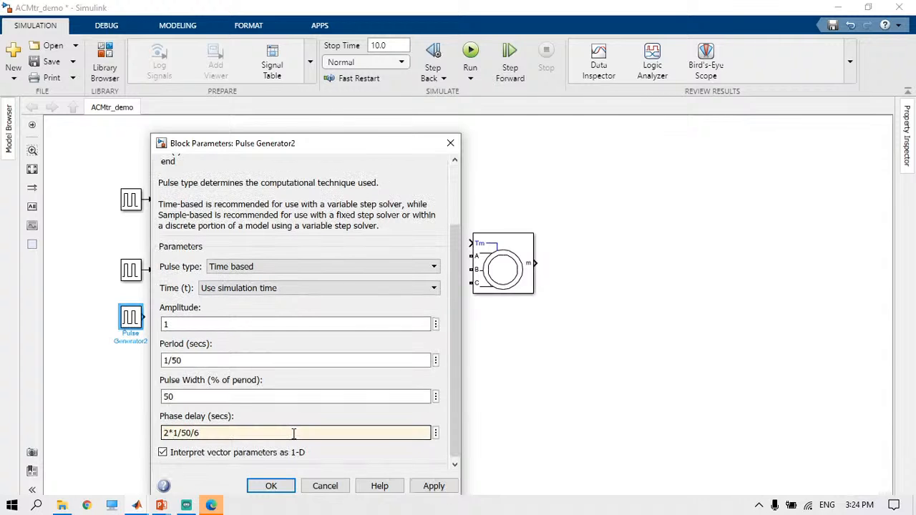
{"action": "type", "text": "("}
{"action": "key", "text": "End"}
{"action": "type", "text": ")"}
{"action": "key", "text": "Return"}
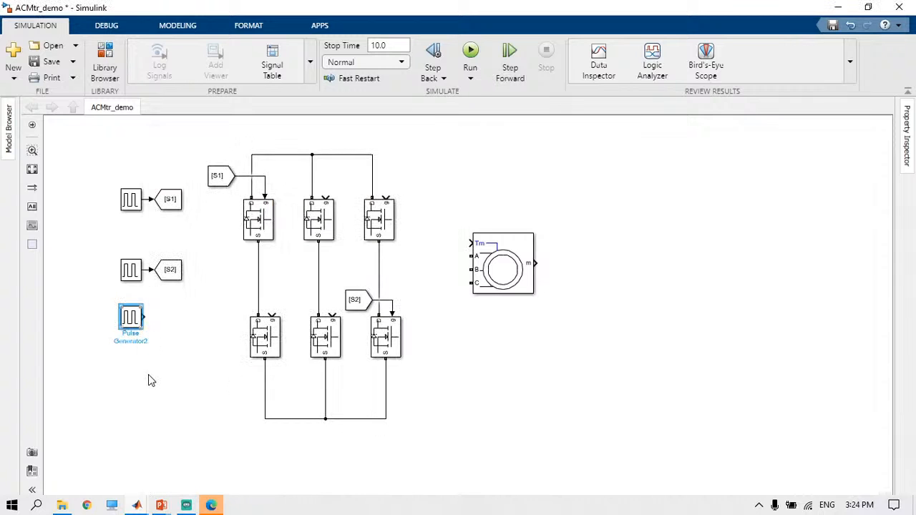
{"action": "left_click", "coordinate": [149, 375]}
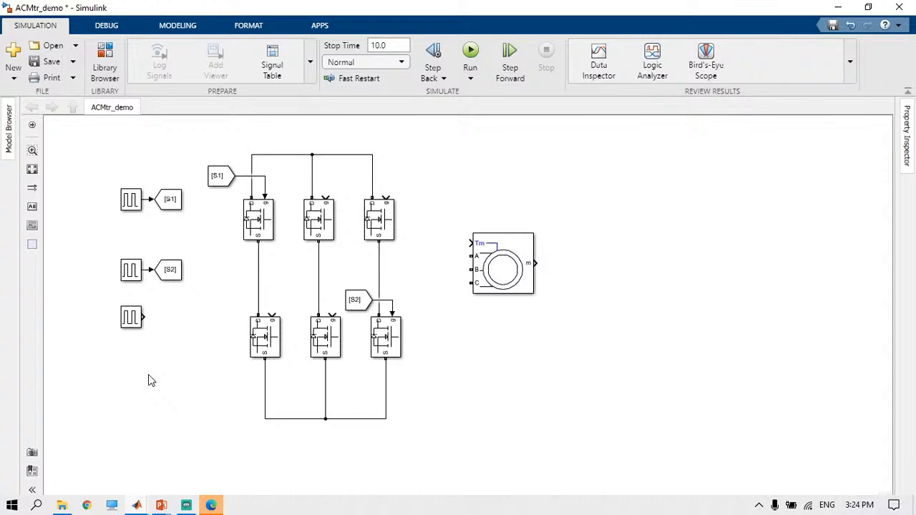
Switch to the MATLAB Command Window and evaluate 50, 1/50, 1/50/6 and 2*(1/50/6) to check the phase delays
{"action": "left_click", "coordinate": [140, 497]}
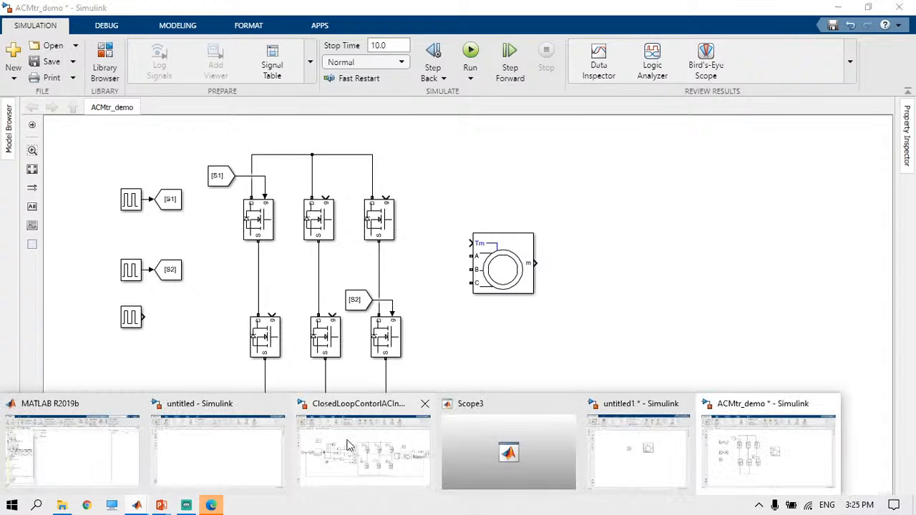
{"action": "left_click", "coordinate": [71, 451]}
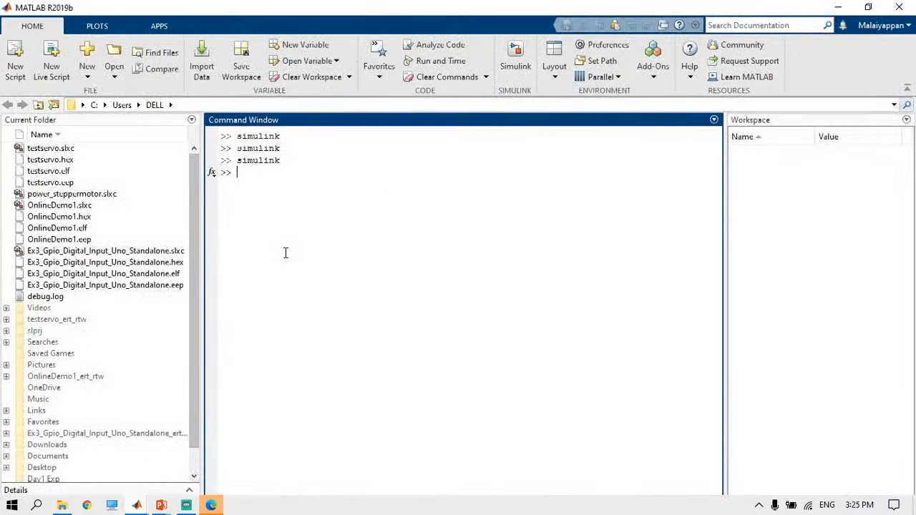
{"action": "type", "text": "50"}
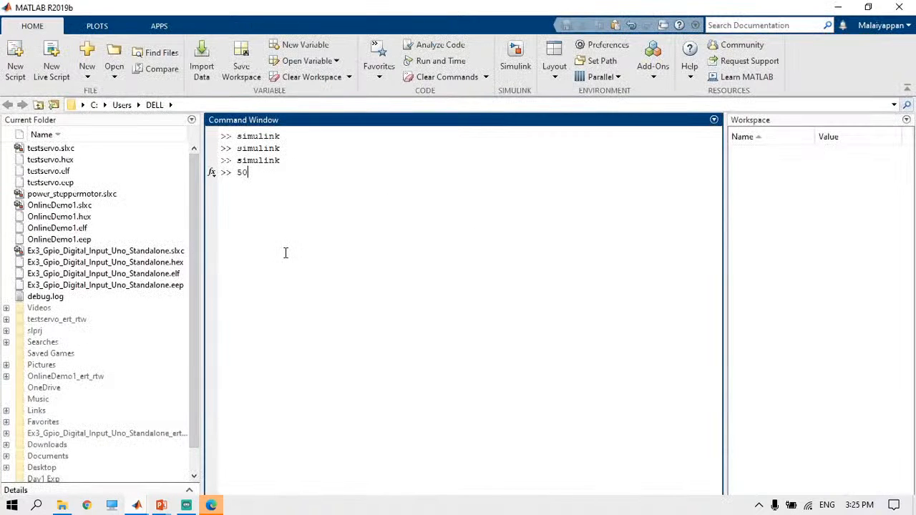
{"action": "key", "text": "Return"}
{"action": "type", "text": "1/"}
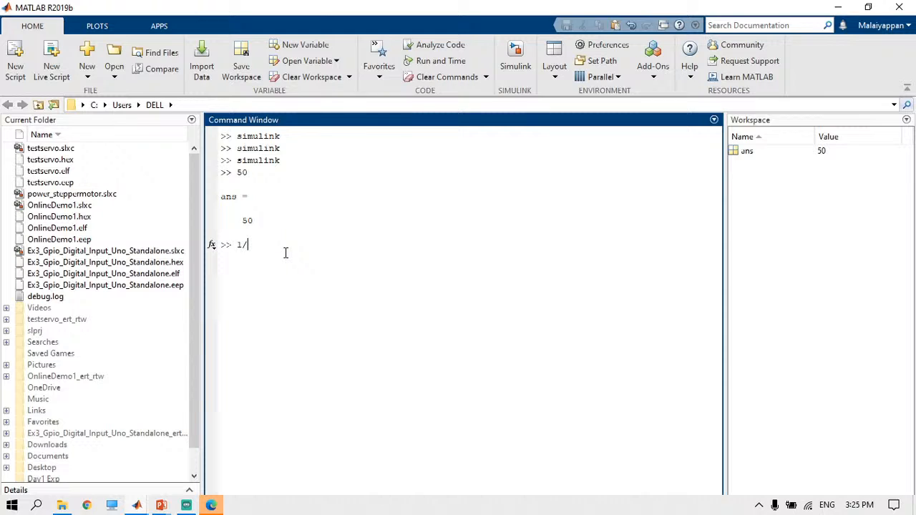
{"action": "type", "text": "50"}
{"action": "key", "text": "Return"}
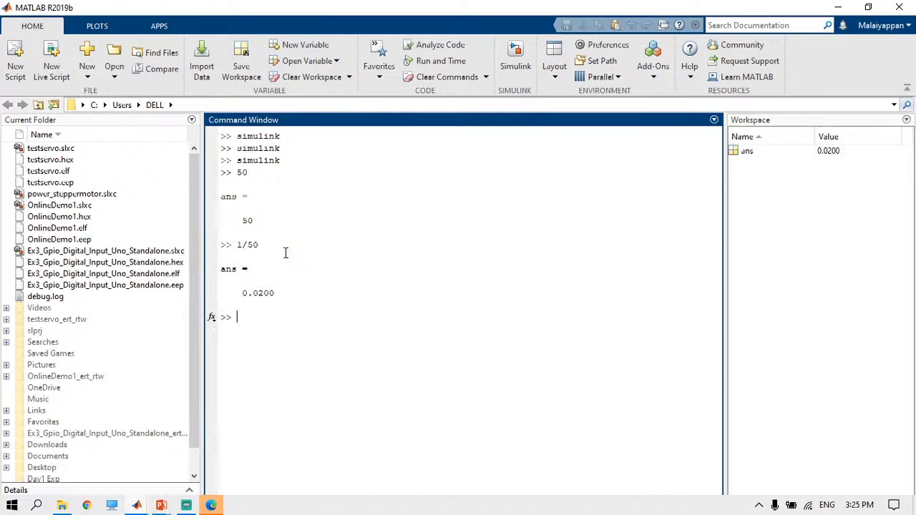
{"action": "type", "text": "1/50/6"}
{"action": "key", "text": "Return"}
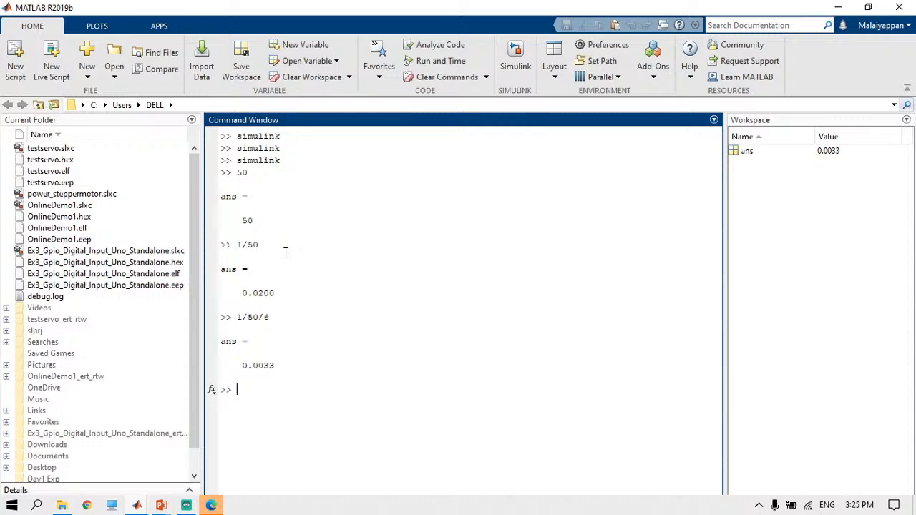
{"action": "type", "text": "2*(1/50/6)"}
{"action": "key", "text": "Return"}
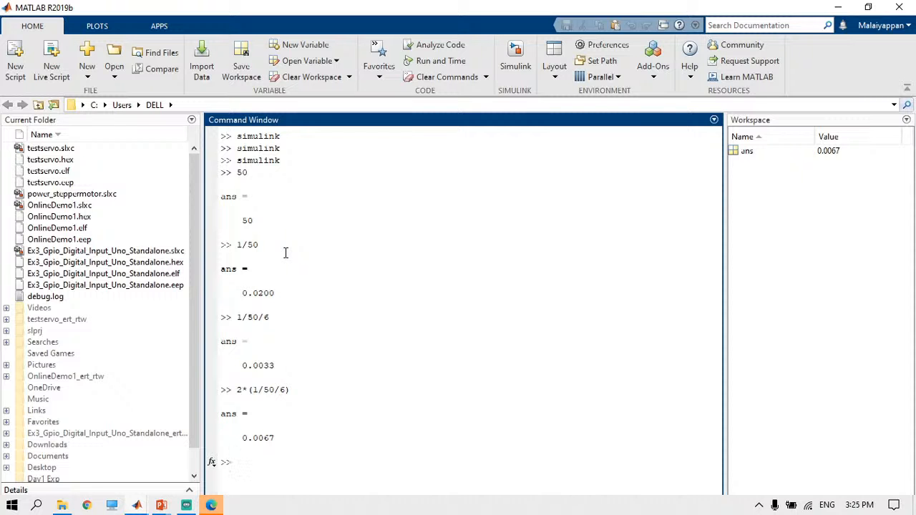
{"action": "key", "text": "alt+Tab"}
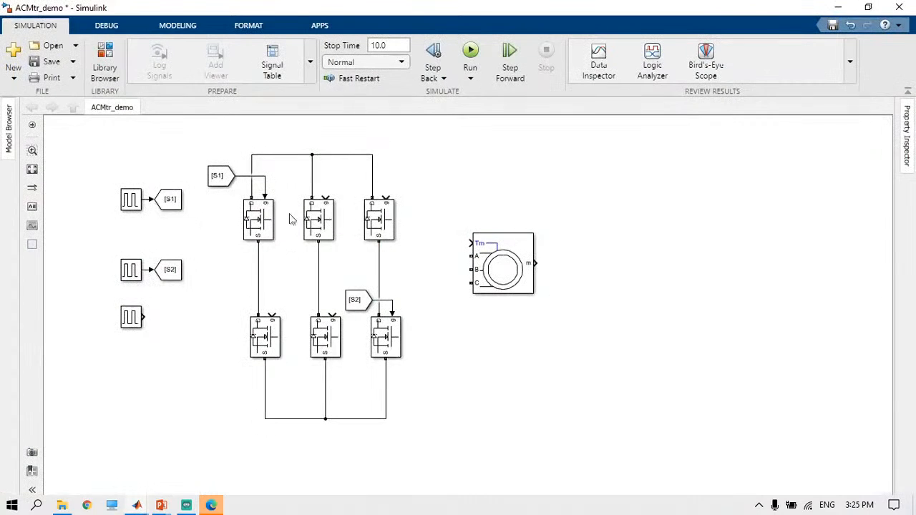
{"action": "left_click", "coordinate": [125, 327]}
{"action": "left_click", "coordinate": [160, 308]}
{"action": "key", "text": "alt+Tab"}
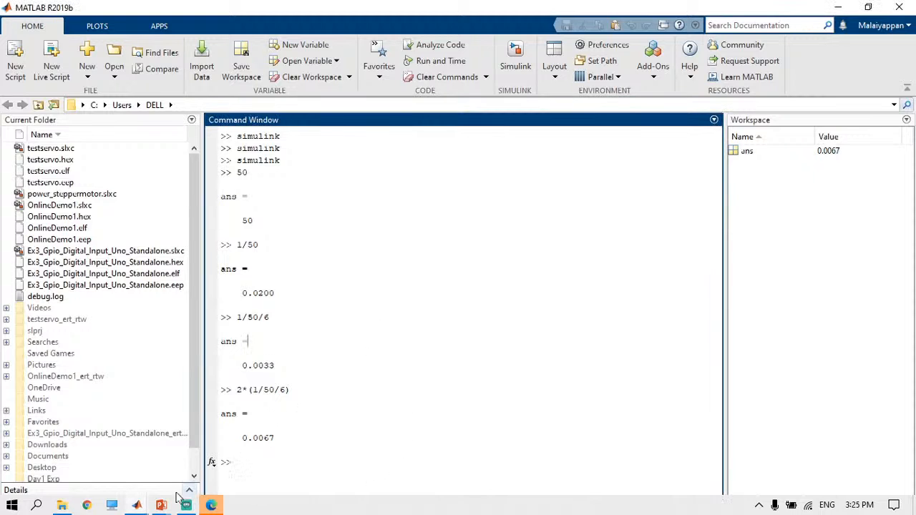
{"action": "mouse_move", "coordinate": [162, 505]}
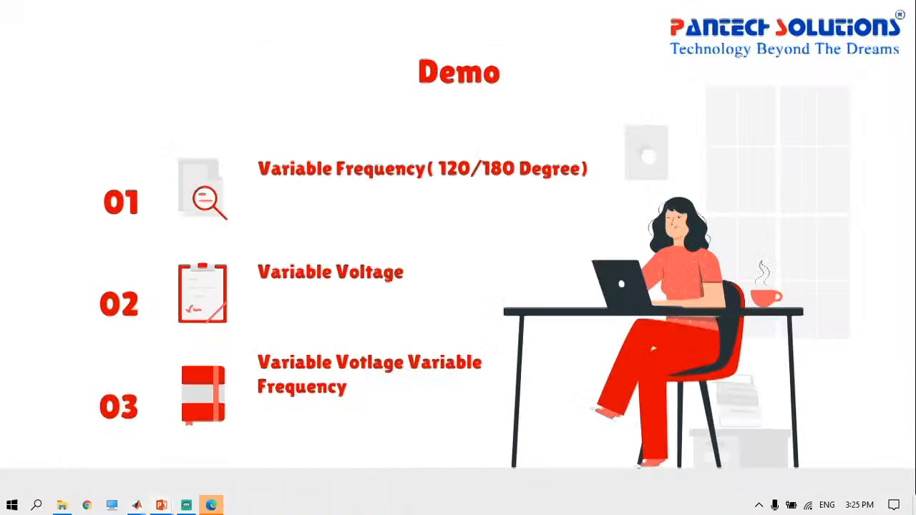
{"action": "left_click", "coordinate": [215, 444]}
{"action": "key", "text": "alt+Tab"}
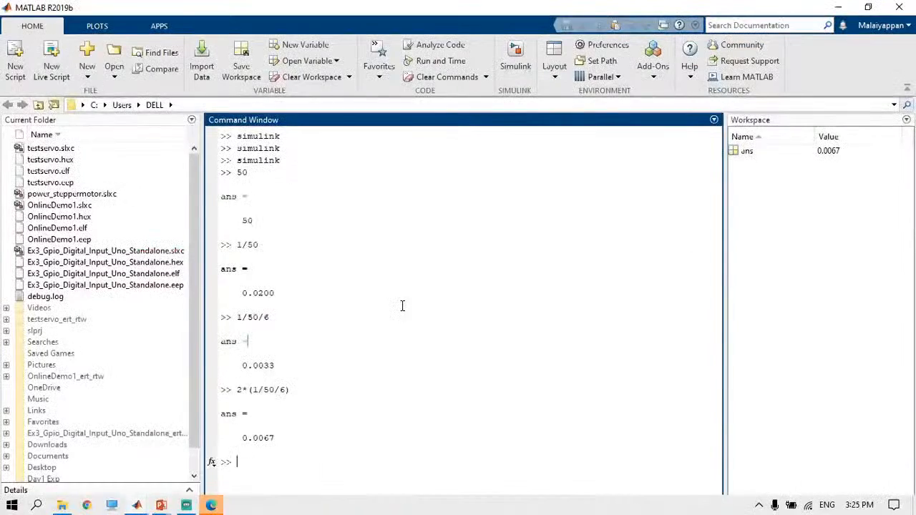
{"action": "key", "text": "alt+Tab"}
{"action": "key", "text": "Tab"}
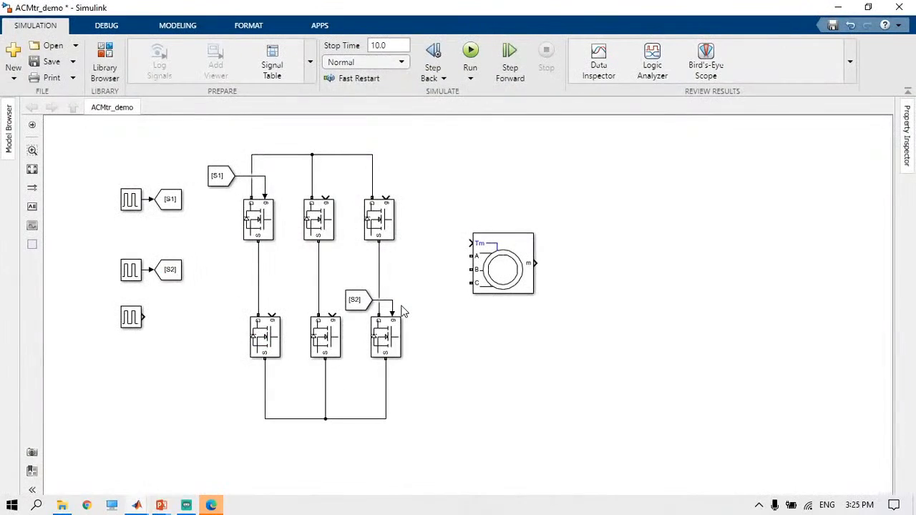
{"action": "left_click", "coordinate": [212, 505]}
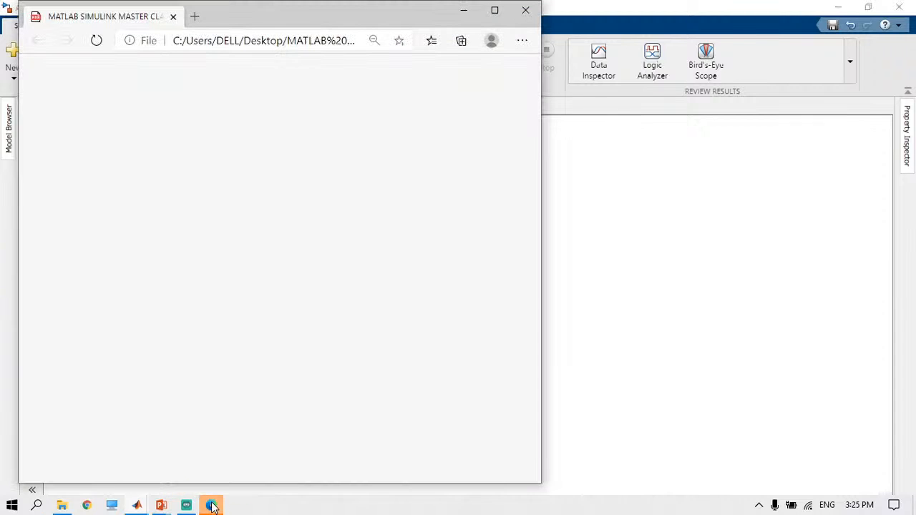
{"action": "left_click", "coordinate": [464, 10]}
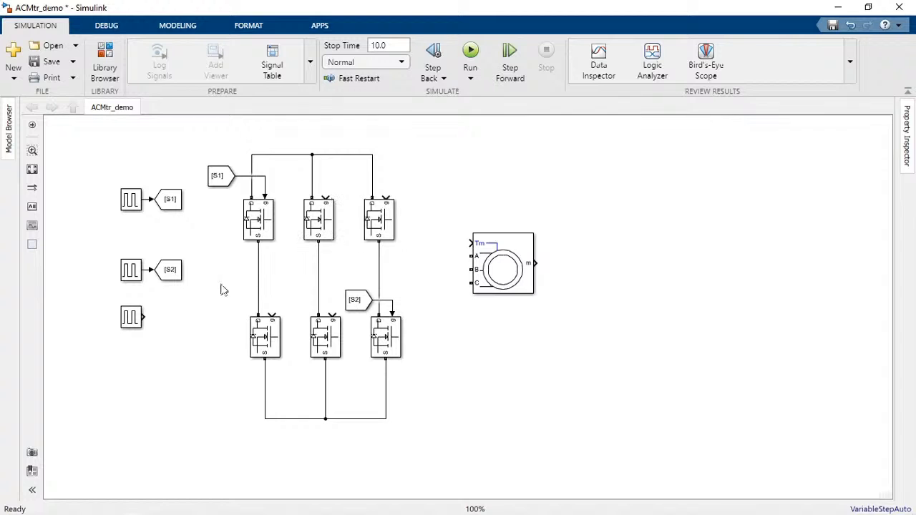
Duplicate the S2 Goto block onto the third Pulse Generator's output and set the copy's tag to S3
{"action": "left_click", "coordinate": [166, 279]}
{"action": "left_click_drag", "start_coordinate": [164, 276], "coordinate": [163, 323]}
{"action": "left_click", "coordinate": [161, 373]}
{"action": "left_click", "coordinate": [175, 316]}
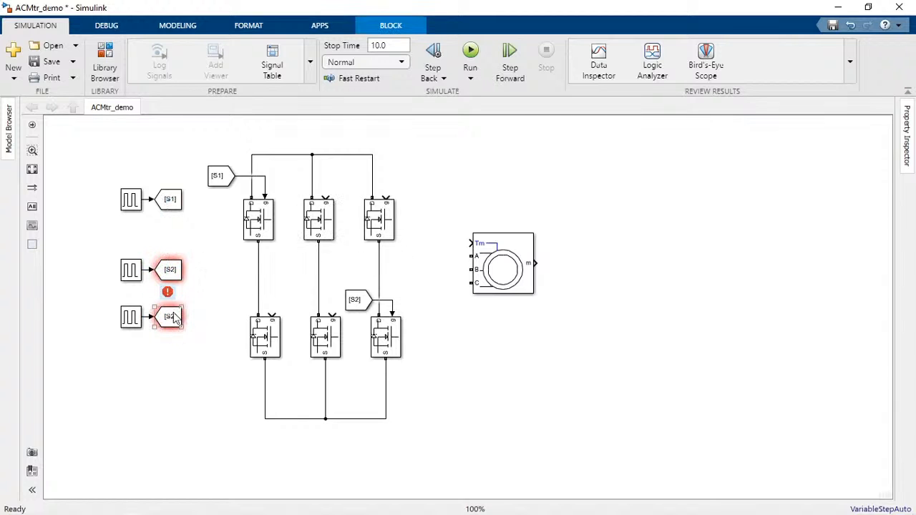
{"action": "double_click", "coordinate": [175, 316]}
{"action": "double_click", "coordinate": [278, 269]}
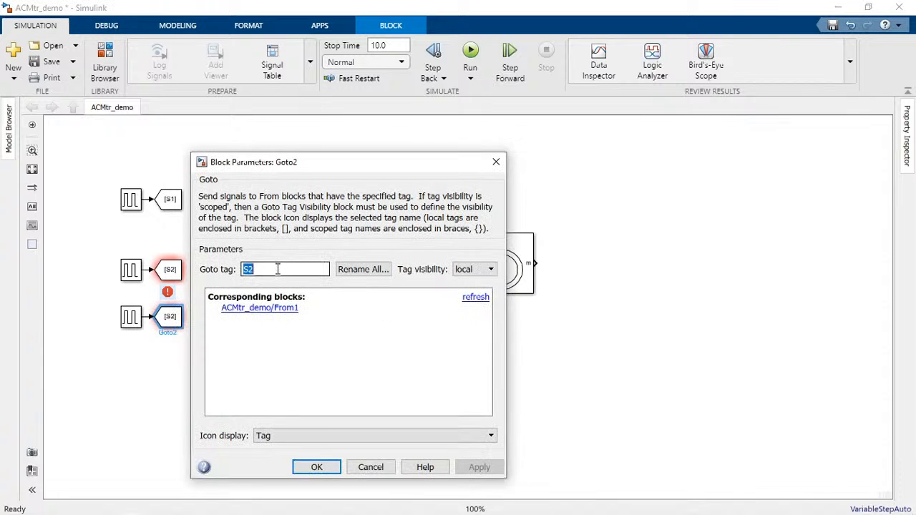
{"action": "left_click", "coordinate": [278, 269]}
{"action": "key", "text": "BackSpace"}
{"action": "type", "text": "3"}
{"action": "key", "text": "Return"}
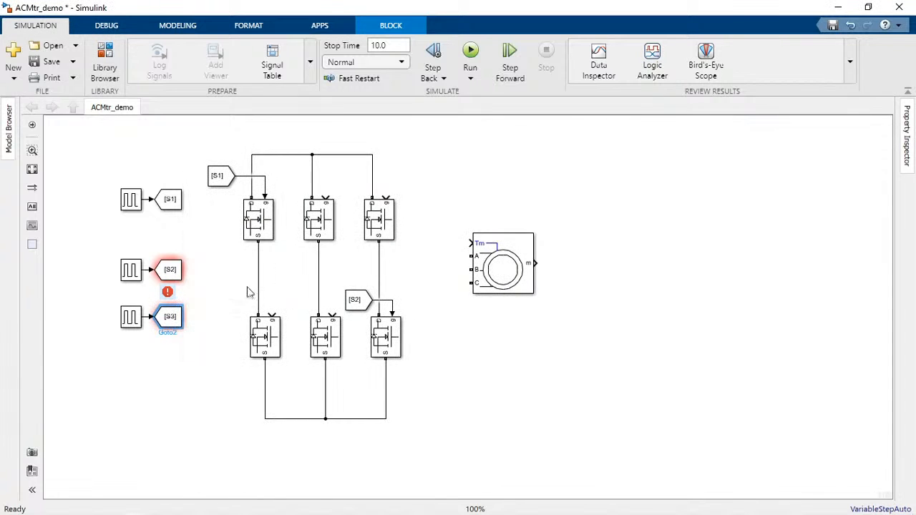
Create the matching From block for tag S3 and connect it to the gate of the second upper Mosfet
{"action": "left_click", "coordinate": [183, 321]}
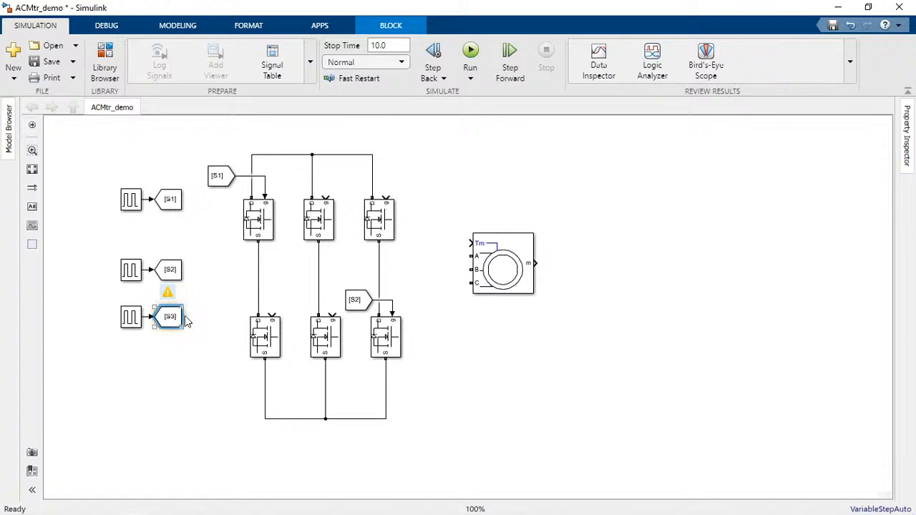
{"action": "left_click_drag", "start_coordinate": [191, 316], "coordinate": [325, 198]}
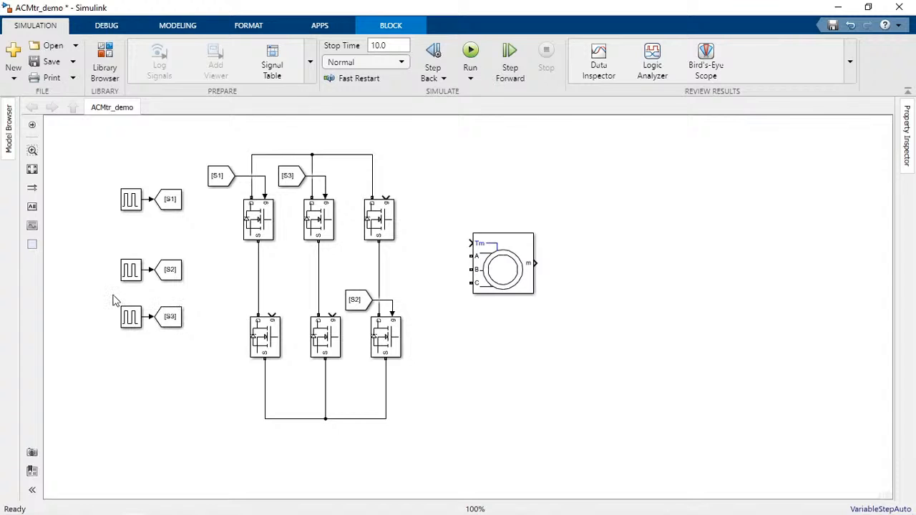
Duplicate the third Pulse Generator below itself and set the copy's phase delay to 3*(1/50/6) seconds
{"action": "left_click_drag", "start_coordinate": [113, 294], "coordinate": [201, 338]}
{"action": "left_click", "coordinate": [146, 333]}
{"action": "left_click_drag", "start_coordinate": [129, 327], "coordinate": [130, 373]}
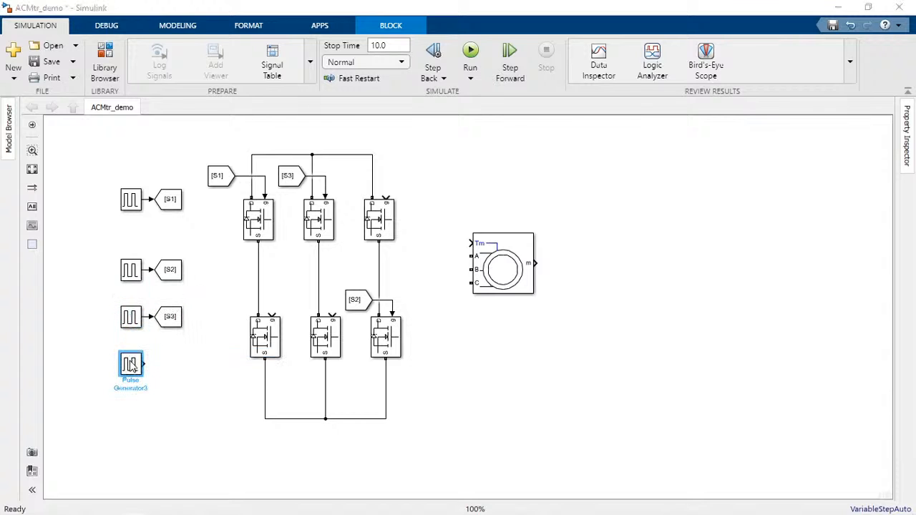
{"action": "double_click", "coordinate": [130, 364]}
{"action": "left_click", "coordinate": [169, 446]}
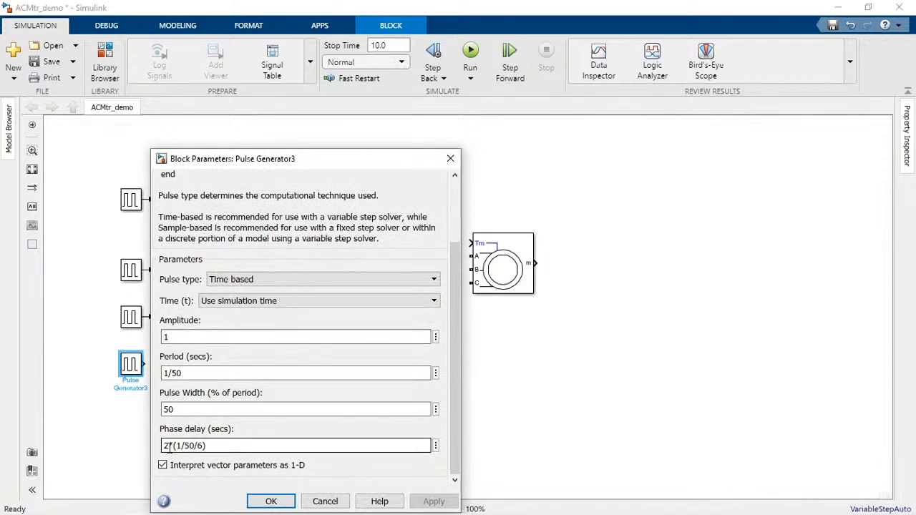
{"action": "double_click", "coordinate": [170, 446]}
{"action": "left_click", "coordinate": [169, 446]}
{"action": "key", "text": "BackSpace"}
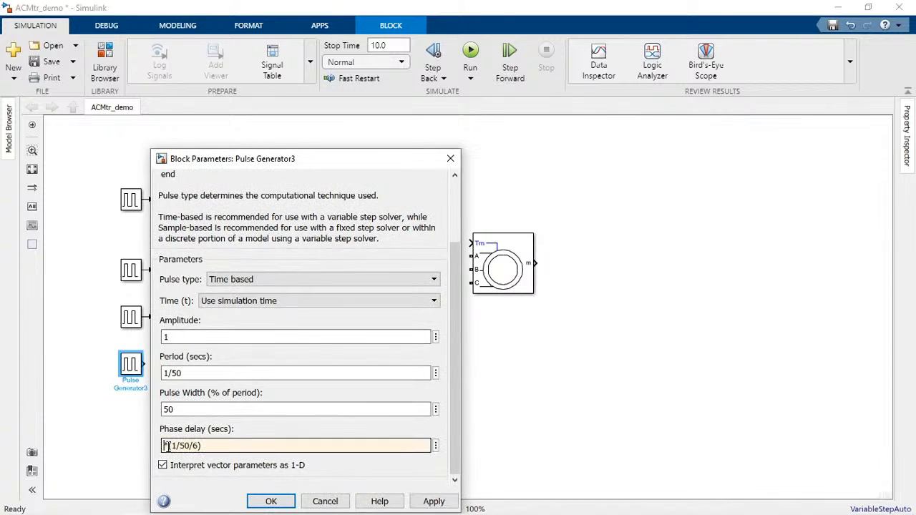
{"action": "type", "text": "3*"}
{"action": "key", "text": "Return"}
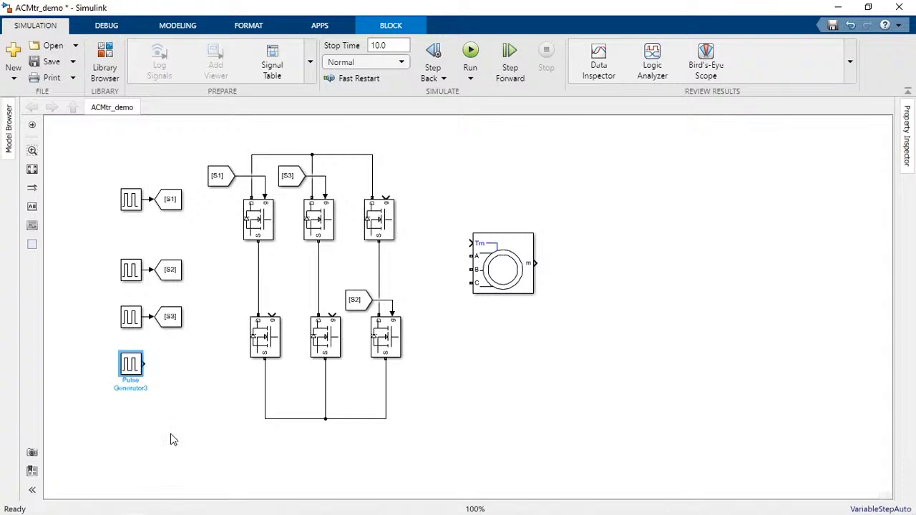
Check the fourth Pulse Generator's phase delay by evaluating 3*(1/50/6) in the MATLAB Command Window, and close its parameters
{"action": "double_click", "coordinate": [133, 366]}
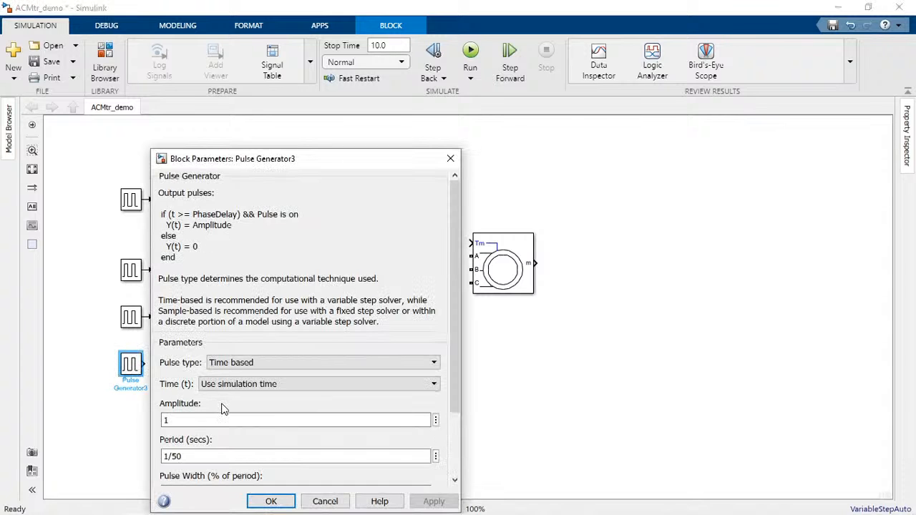
{"action": "scroll", "coordinate": [220, 425], "scroll_direction": "down", "scroll_amount": 3}
{"action": "double_click", "coordinate": [218, 446]}
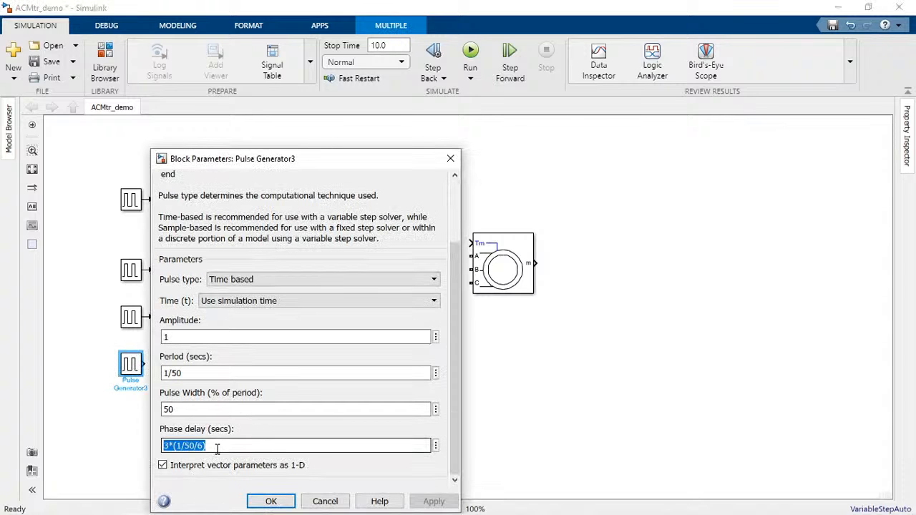
{"action": "key", "text": "Return"}
{"action": "key", "text": "alt+Tab"}
{"action": "left_click", "coordinate": [503, 158]}
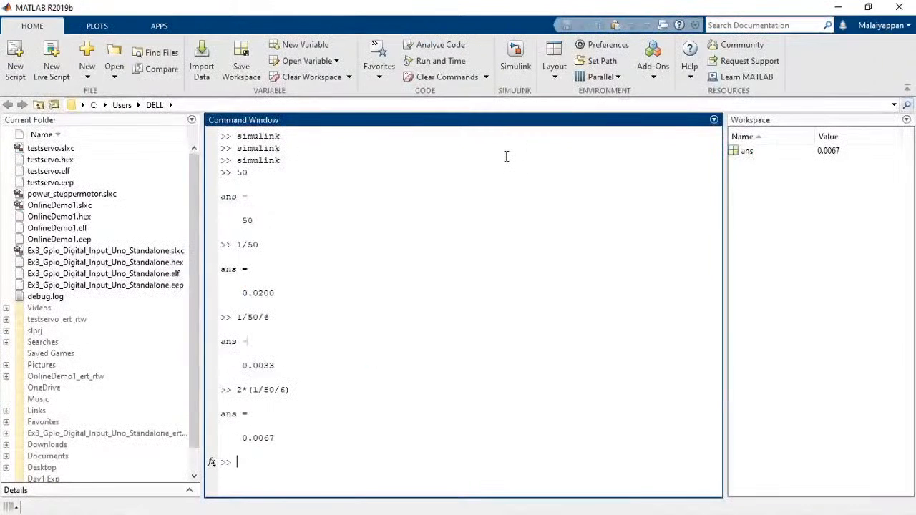
{"action": "type", "text": "3*(1/50/6)"}
{"action": "key", "text": "Return"}
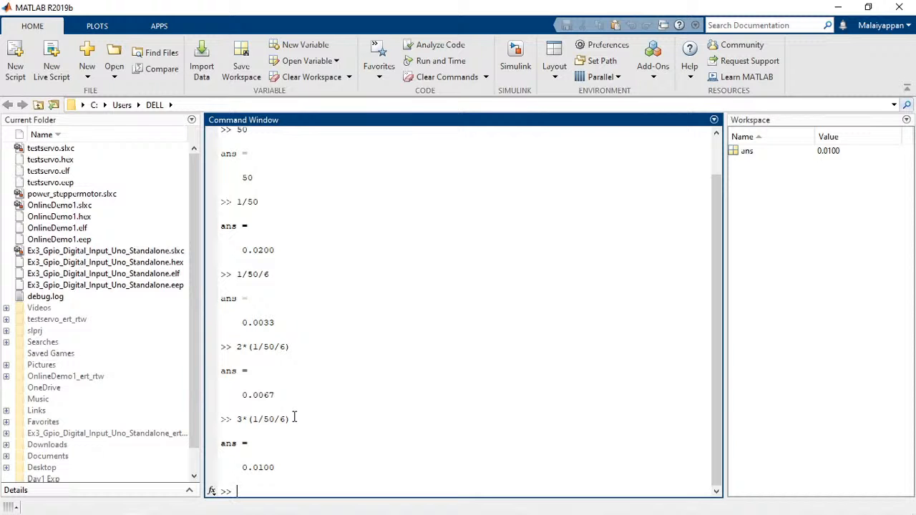
{"action": "key", "text": "alt+Tab"}
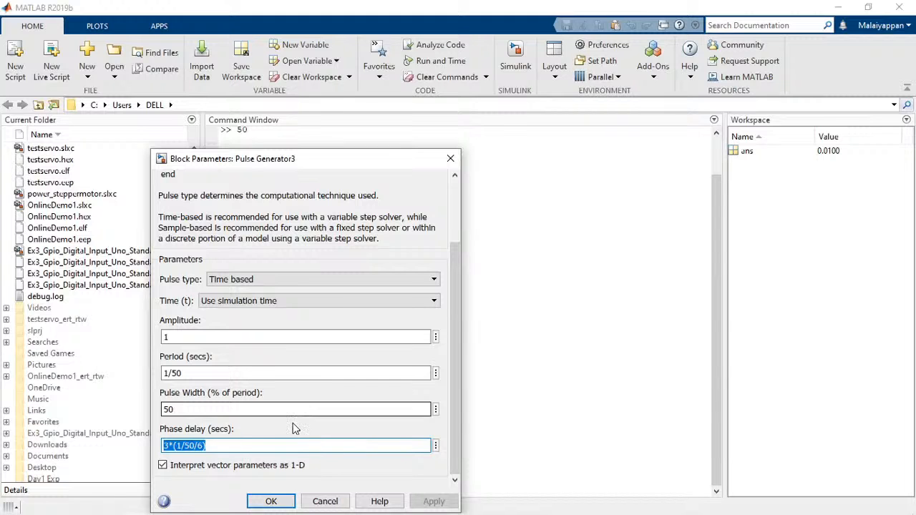
{"action": "left_click", "coordinate": [269, 501]}
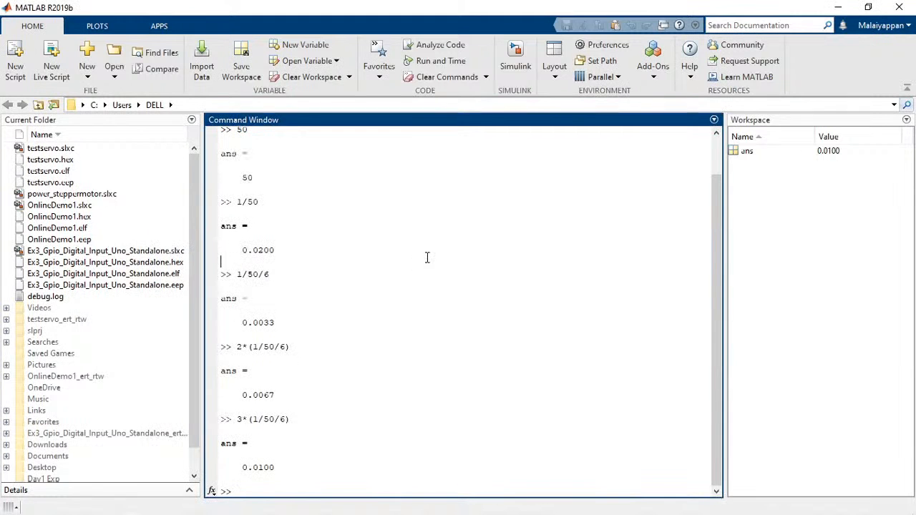
Back in the Simulink model, duplicate the S3 Goto block onto the fourth Pulse Generator's output and set the copy's tag to S4
{"action": "key", "text": "alt+Tab"}
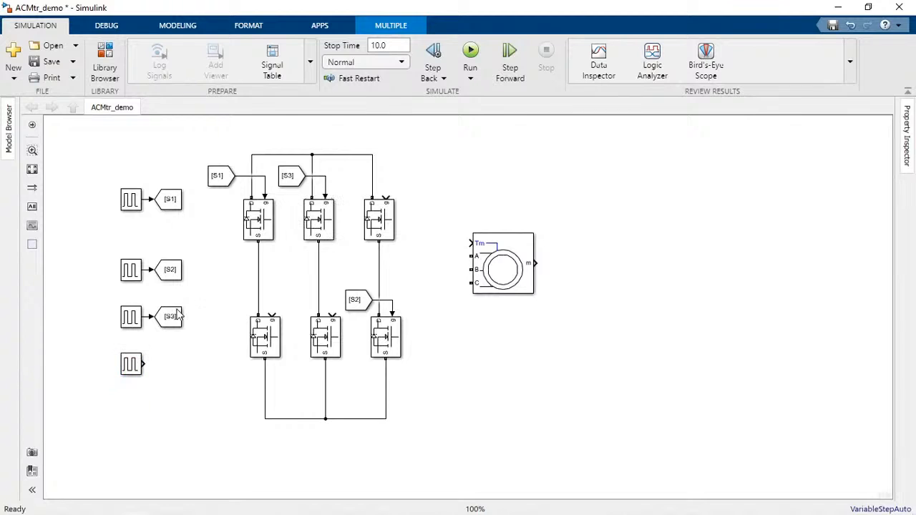
{"action": "left_click_drag", "start_coordinate": [169, 317], "coordinate": [155, 364]}
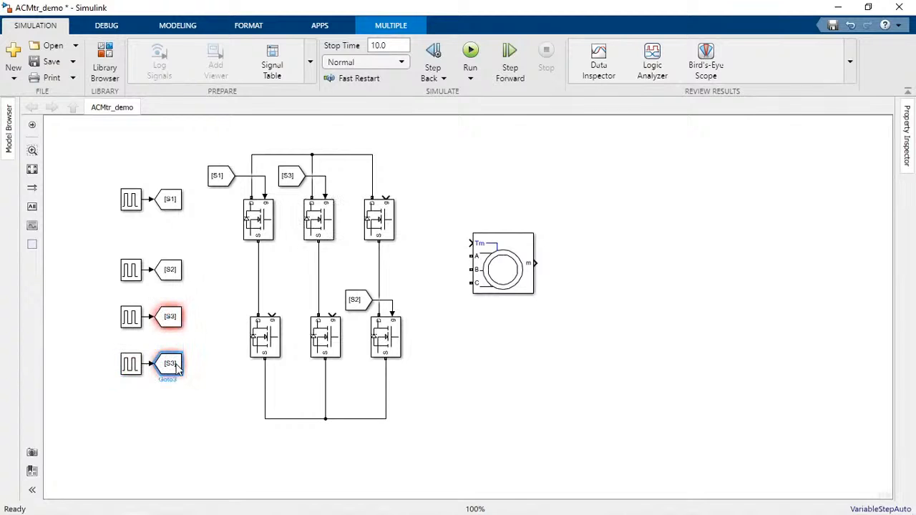
{"action": "double_click", "coordinate": [177, 365]}
{"action": "type", "text": "S"}
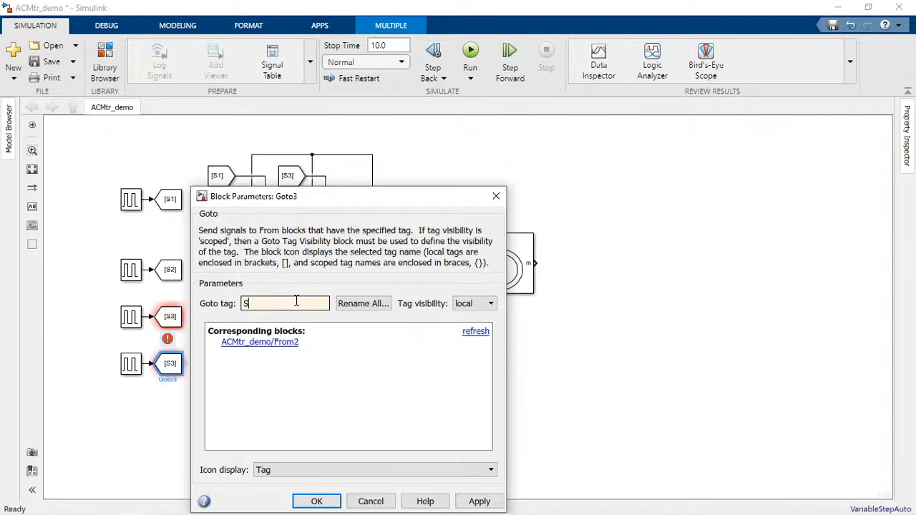
{"action": "type", "text": "4"}
{"action": "key", "text": "Return"}
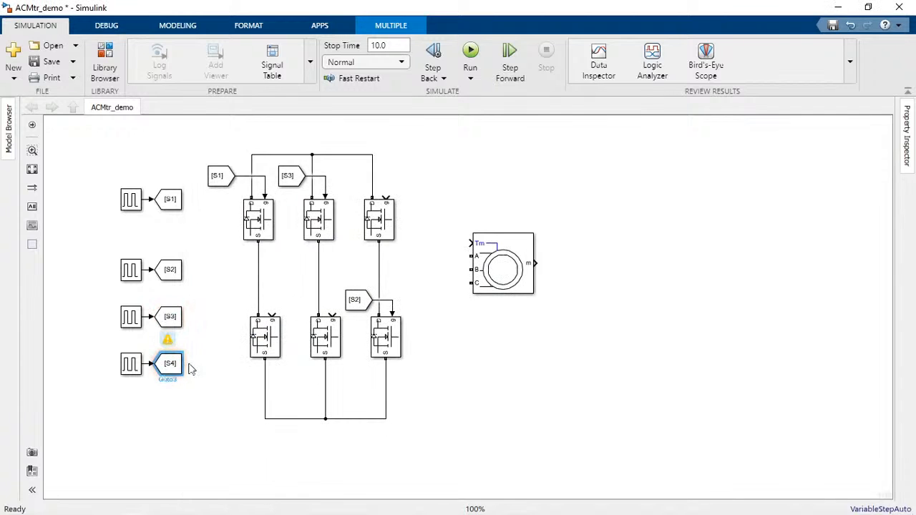
Create the matching From block for tag S4, connect it to the gate of the first lower Mosfet, and save the model
{"action": "left_click", "coordinate": [174, 365]}
{"action": "left_click", "coordinate": [171, 368]}
{"action": "left_click_drag", "start_coordinate": [195, 365], "coordinate": [272, 315]}
{"action": "key", "text": "ctrl+s"}
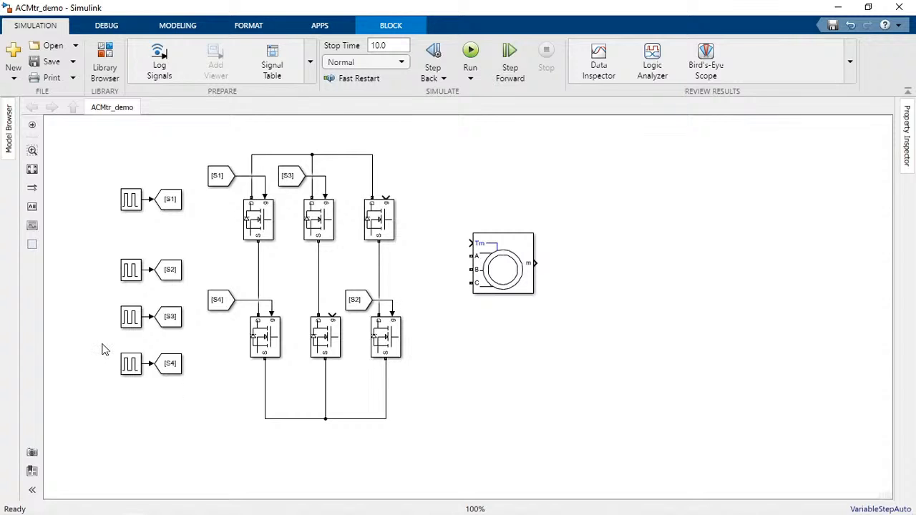
Duplicate the fourth Pulse Generator and its Goto block below the originals and set the copied generator's phase delay to 4*(1/50/6) seconds
{"action": "left_click_drag", "start_coordinate": [102, 344], "coordinate": [169, 428]}
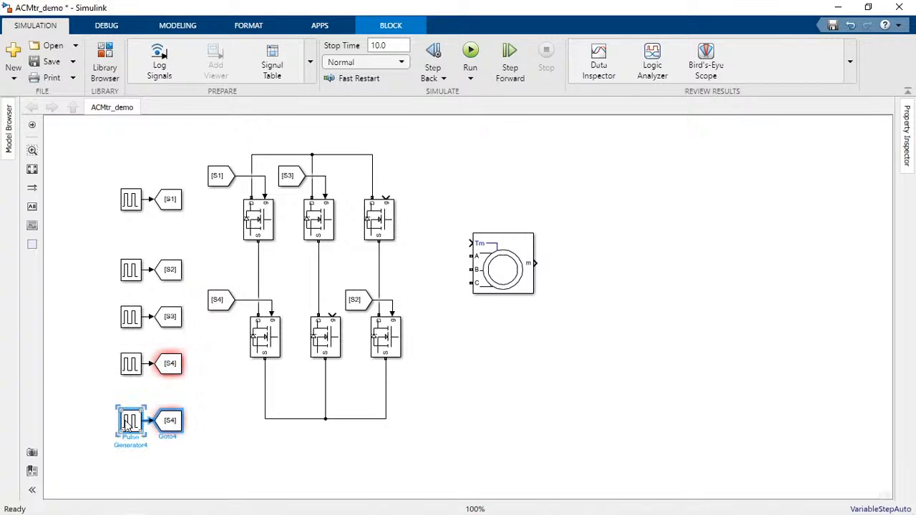
{"action": "double_click", "coordinate": [131, 422]}
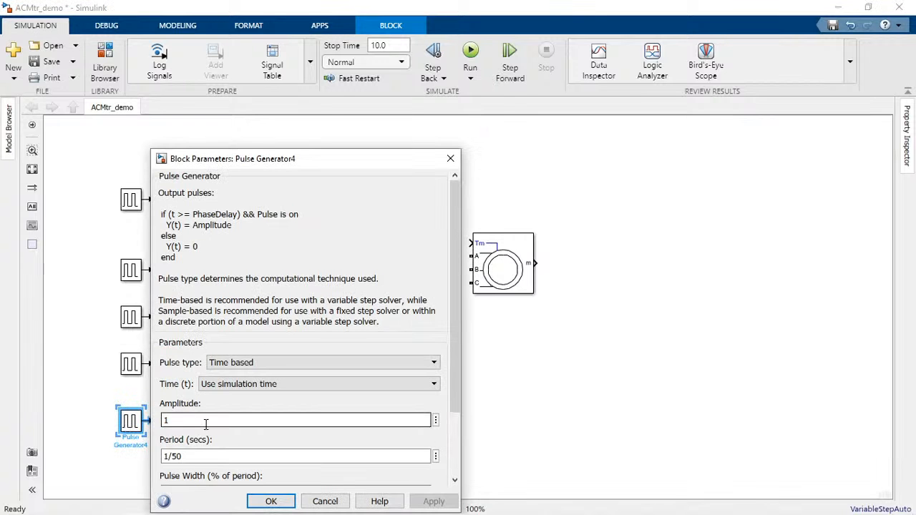
{"action": "scroll", "coordinate": [169, 452], "scroll_direction": "down", "scroll_amount": 1}
{"action": "scroll", "coordinate": [169, 454], "scroll_direction": "down", "scroll_amount": 1}
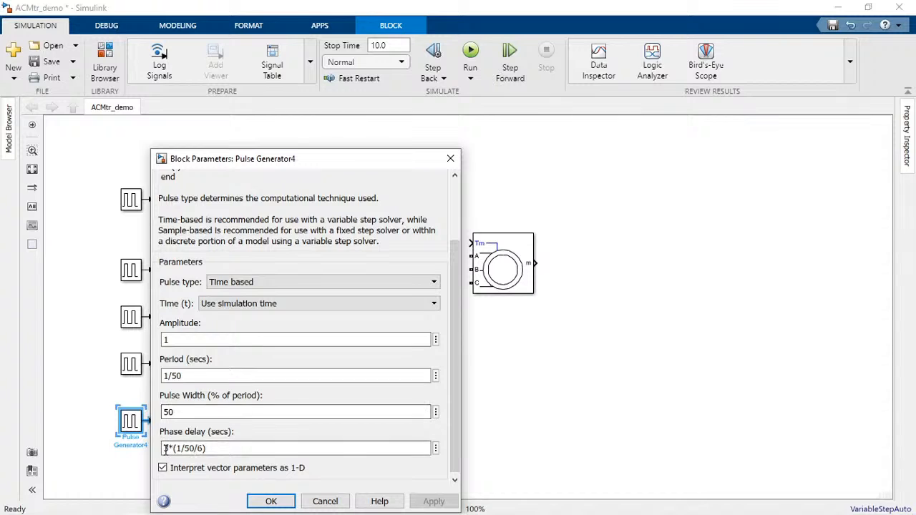
{"action": "left_click", "coordinate": [165, 448]}
{"action": "double_click", "coordinate": [165, 449]}
{"action": "left_click", "coordinate": [165, 448]}
{"action": "key", "text": "Delete"}
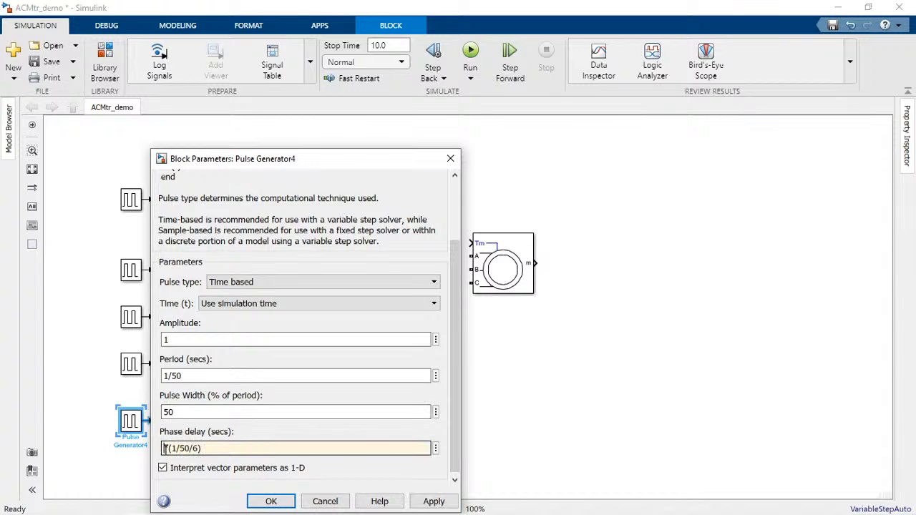
{"action": "type", "text": "4*"}
{"action": "key", "text": "Return"}
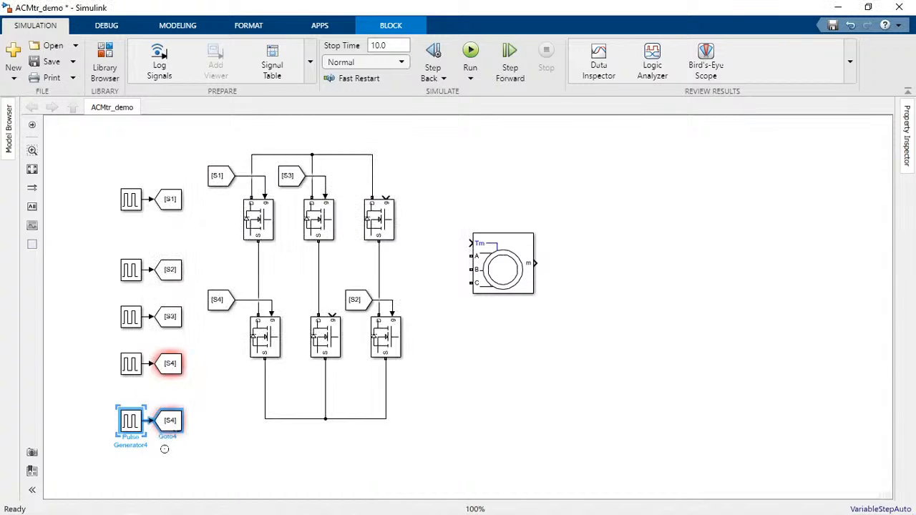
Set the tag of the fifth Pulse Generator's Goto block to S5
{"action": "double_click", "coordinate": [173, 421]}
{"action": "double_click", "coordinate": [272, 304]}
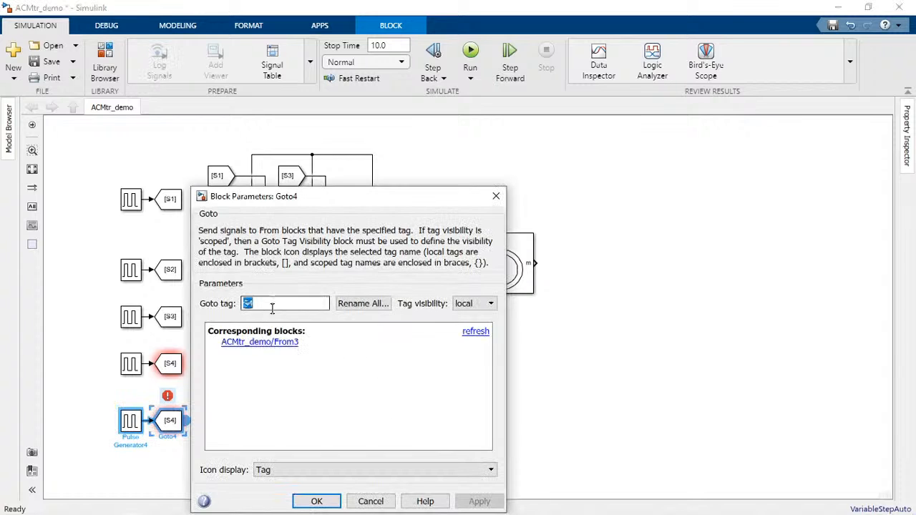
{"action": "type", "text": "S5"}
{"action": "key", "text": "Return"}
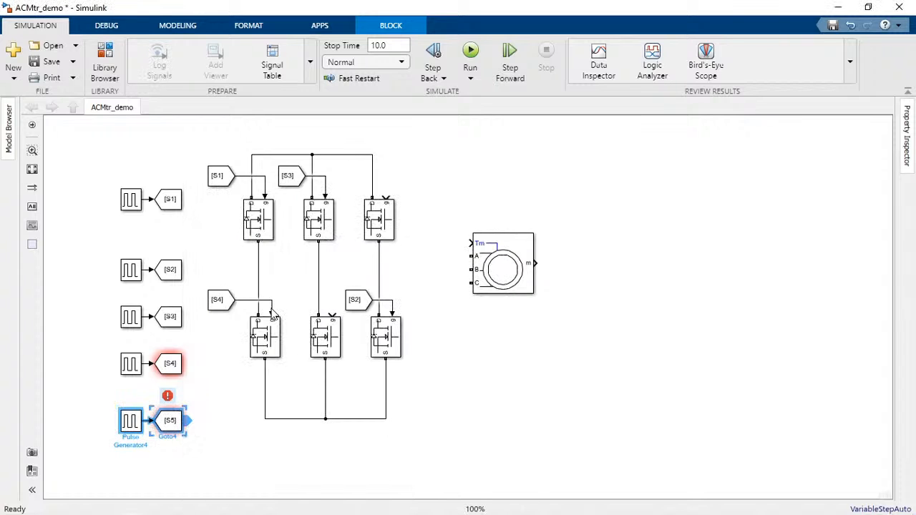
Create the matching From block for tag S5, turn it to face the bridge, and connect it to the gate of the third upper Mosfet
{"action": "left_click", "coordinate": [171, 421]}
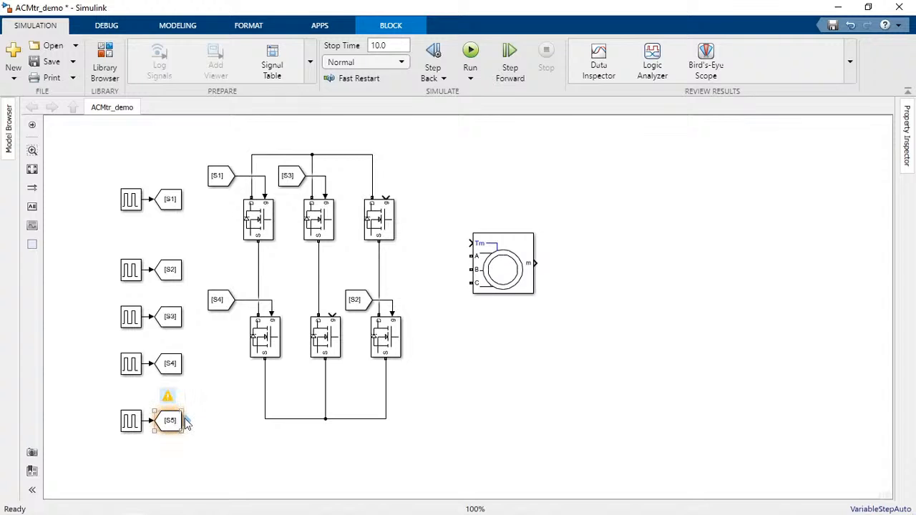
{"action": "left_click_drag", "start_coordinate": [186, 423], "coordinate": [386, 198]}
{"action": "key", "text": "ctrl+r"}
{"action": "key", "text": "ctrl+r"}
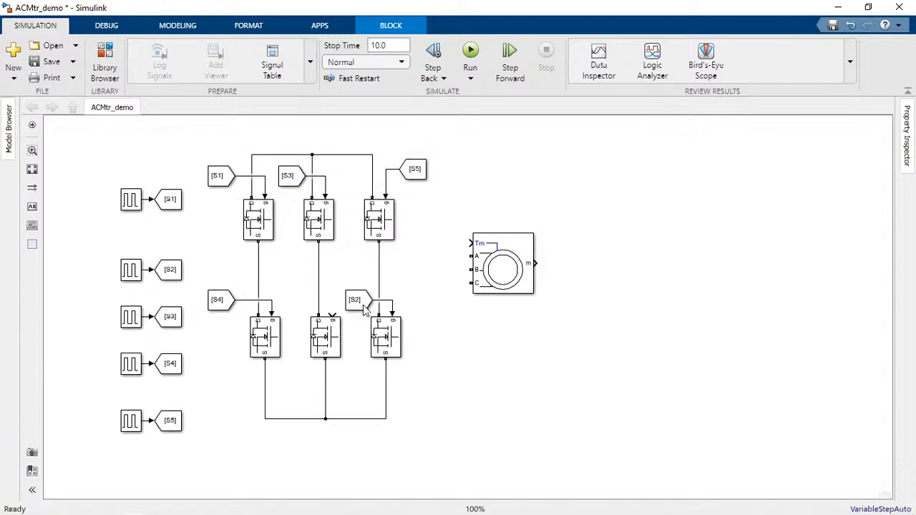
Duplicate the fifth Pulse Generator and its Goto block below the originals and change the multiplier in the copied generator's phase delay
{"action": "left_click_drag", "start_coordinate": [203, 393], "coordinate": [116, 437]}
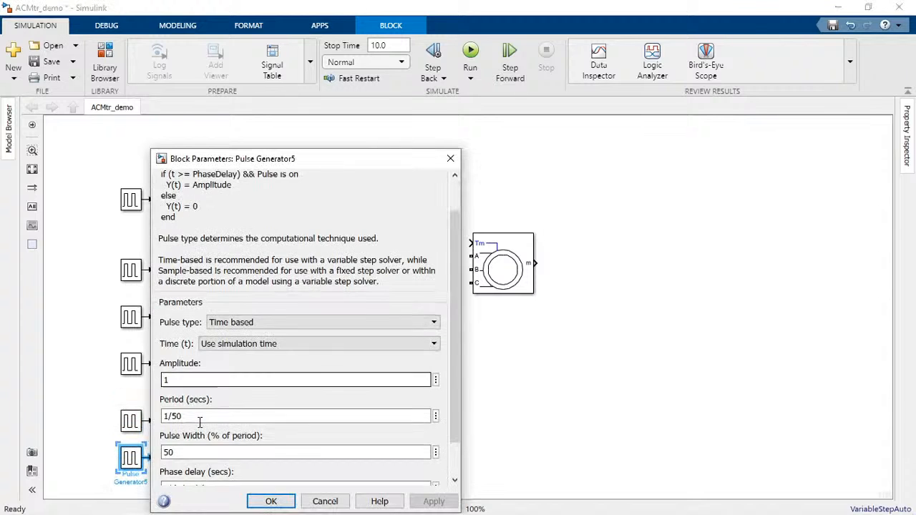
{"action": "scroll", "coordinate": [198, 422], "scroll_direction": "down", "scroll_amount": 1}
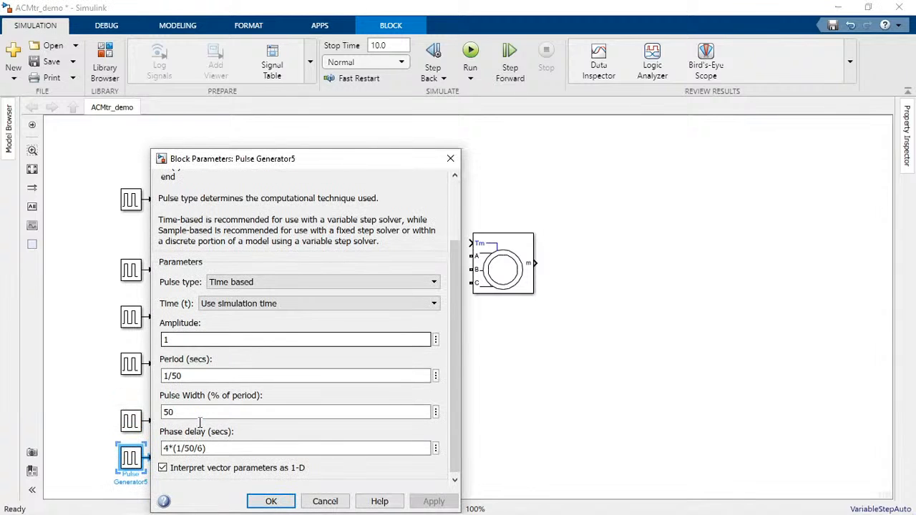
{"action": "double_click", "coordinate": [165, 448]}
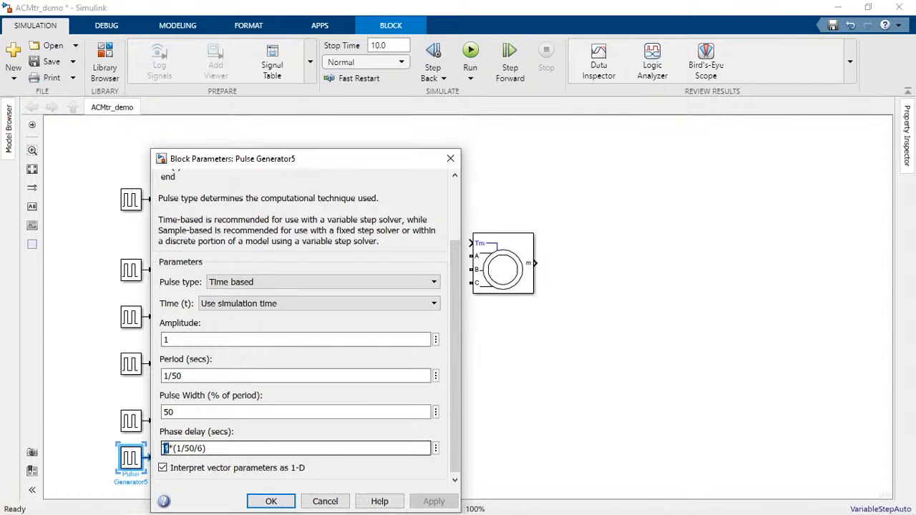
{"action": "key", "text": "Return"}
Set the sixth Goto block's tag to S6 and connect a matching From block to the gate of the second lower Mosfet
{"action": "left_click", "coordinate": [173, 459]}
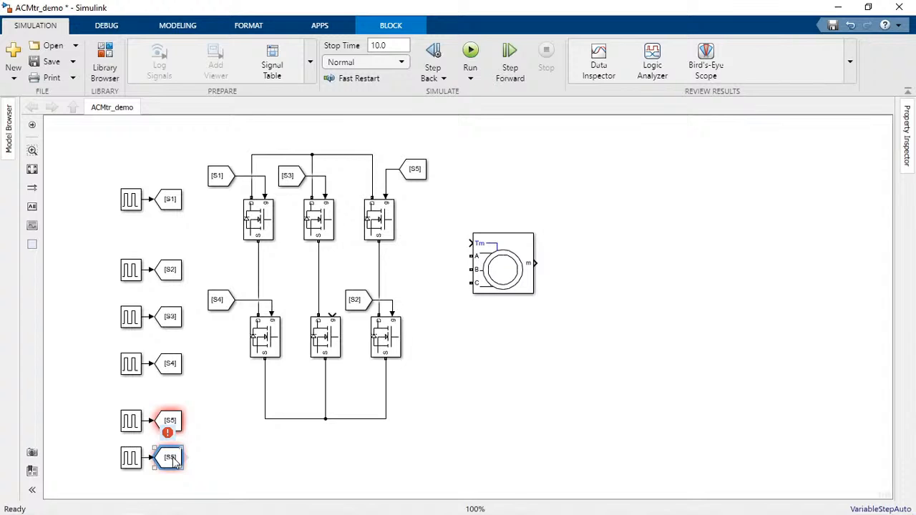
{"action": "double_click", "coordinate": [173, 459]}
{"action": "left_click", "coordinate": [308, 303]}
{"action": "key", "text": "BackSpace"}
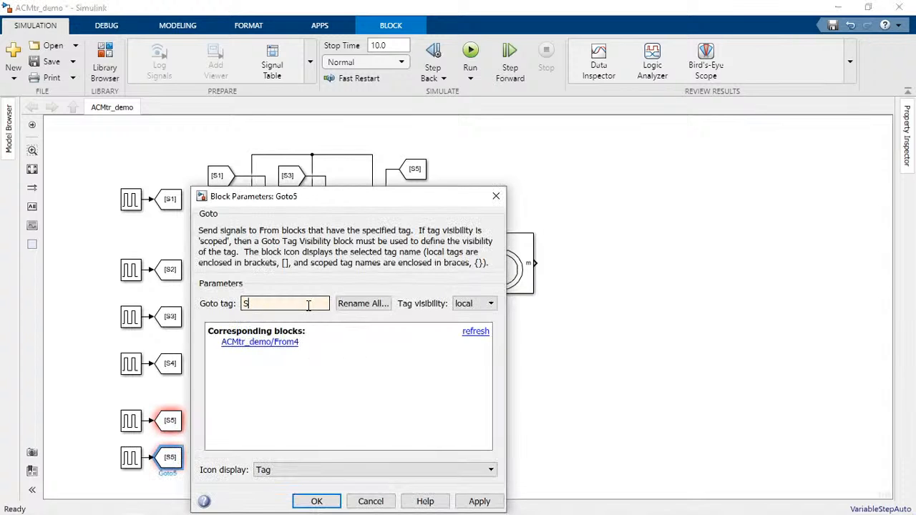
{"action": "type", "text": "6"}
{"action": "key", "text": "Return"}
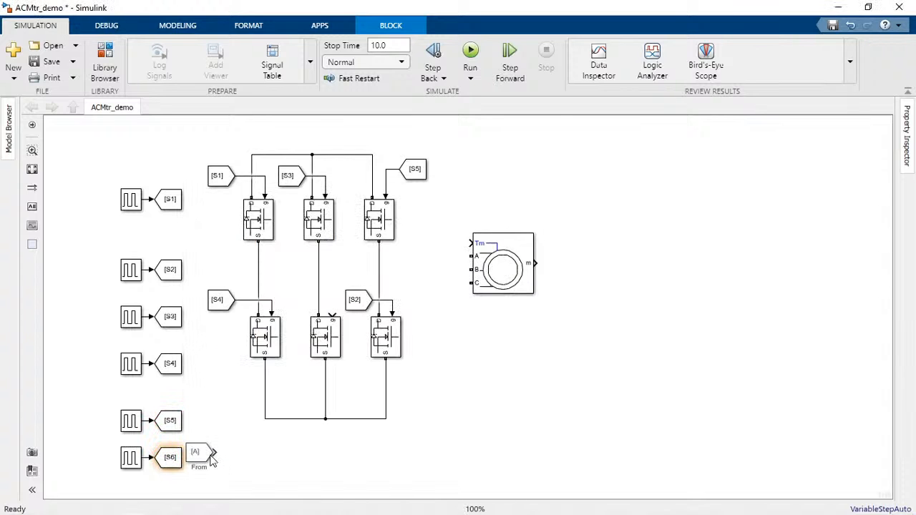
{"action": "left_click_drag", "start_coordinate": [212, 458], "coordinate": [301, 280]}
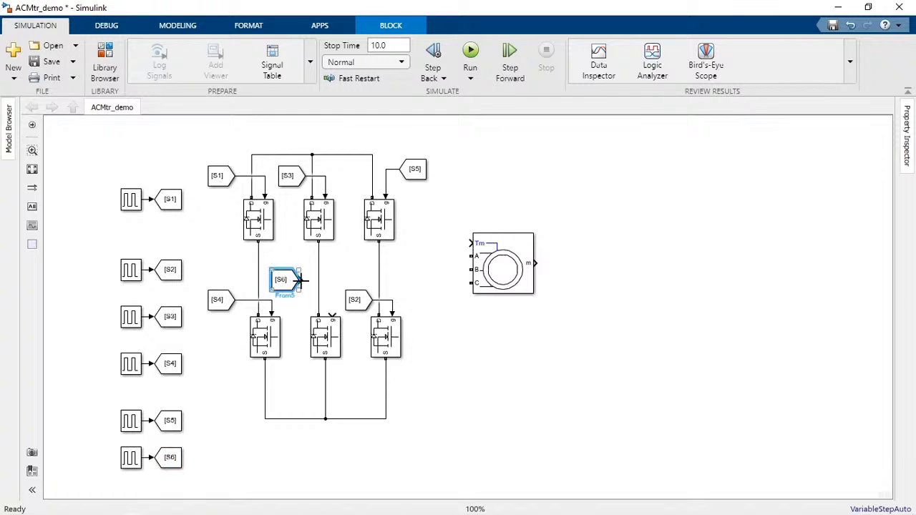
{"action": "left_click_drag", "start_coordinate": [301, 280], "coordinate": [332, 315]}
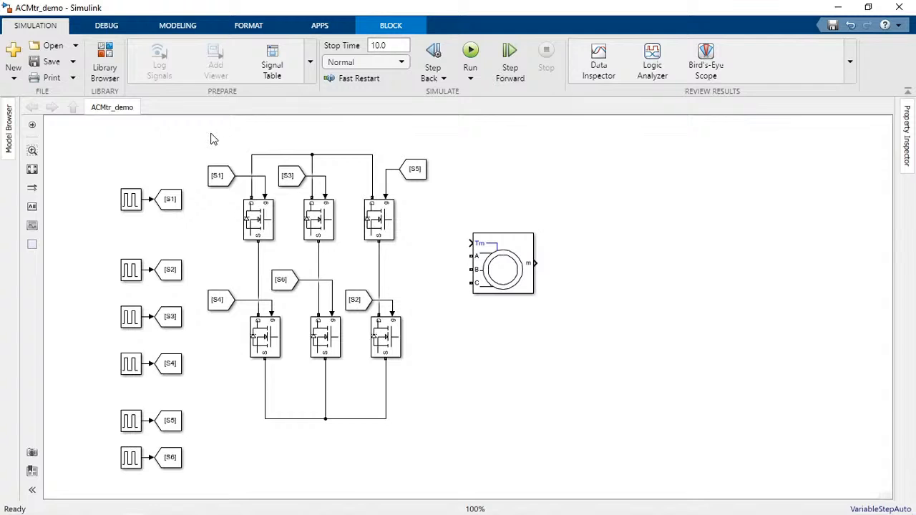
Move the asynchronous machine and the whole Mosfet bridge with its From blocks rightward, leaving space beside the pulse generators
{"action": "left_click_drag", "start_coordinate": [499, 266], "coordinate": [596, 253]}
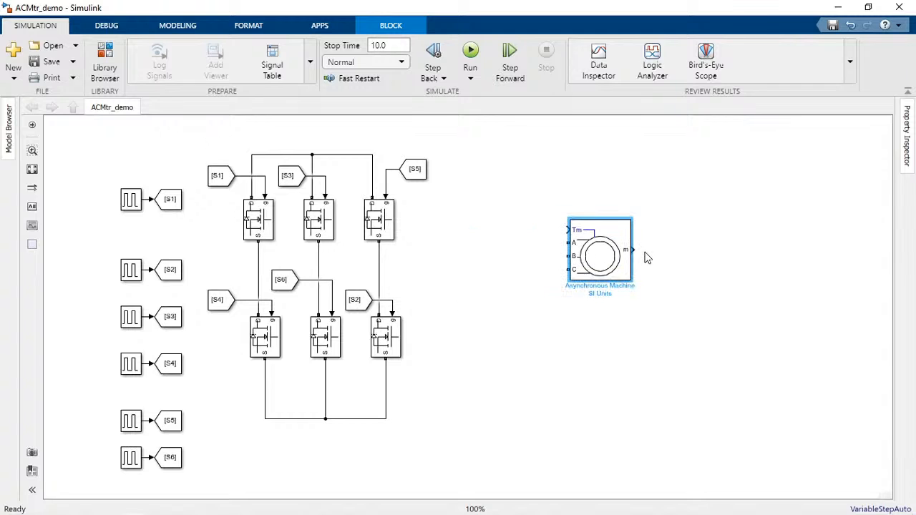
{"action": "left_click_drag", "start_coordinate": [198, 120], "coordinate": [433, 432]}
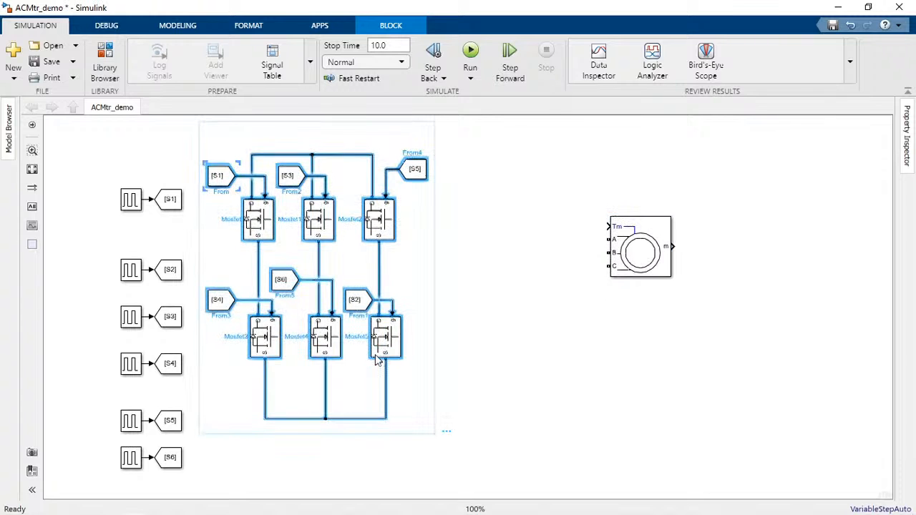
{"action": "left_click_drag", "start_coordinate": [332, 323], "coordinate": [440, 312]}
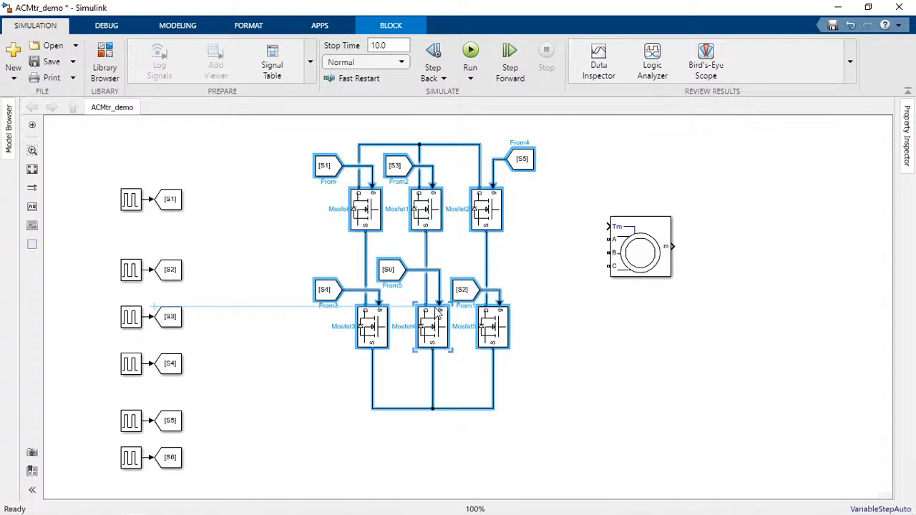
{"action": "left_click_drag", "start_coordinate": [439, 312], "coordinate": [443, 302]}
Connect the midpoints of the first, second and third bridge legs to machine terminals A, B and C respectively
{"action": "left_click_drag", "start_coordinate": [368, 230], "coordinate": [609, 239]}
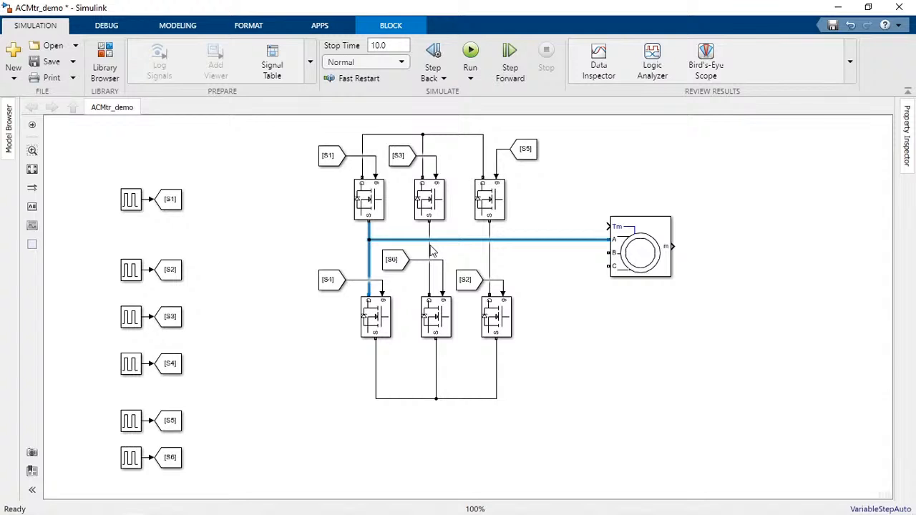
{"action": "left_click_drag", "start_coordinate": [430, 253], "coordinate": [609, 253]}
{"action": "left_click_drag", "start_coordinate": [489, 264], "coordinate": [609, 266]}
Add a Constant block above the machine, connect it to the Tm input, and save the model
{"action": "double_click", "coordinate": [599, 181]}
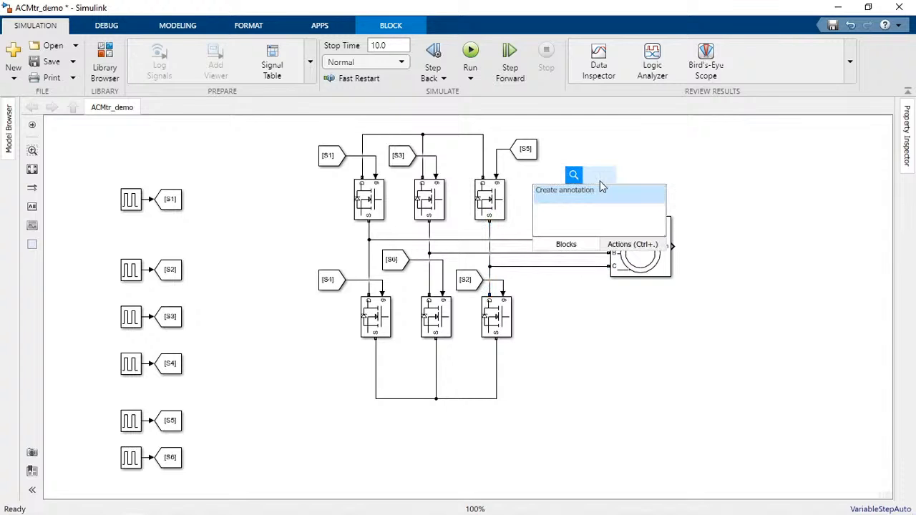
{"action": "type", "text": "con"}
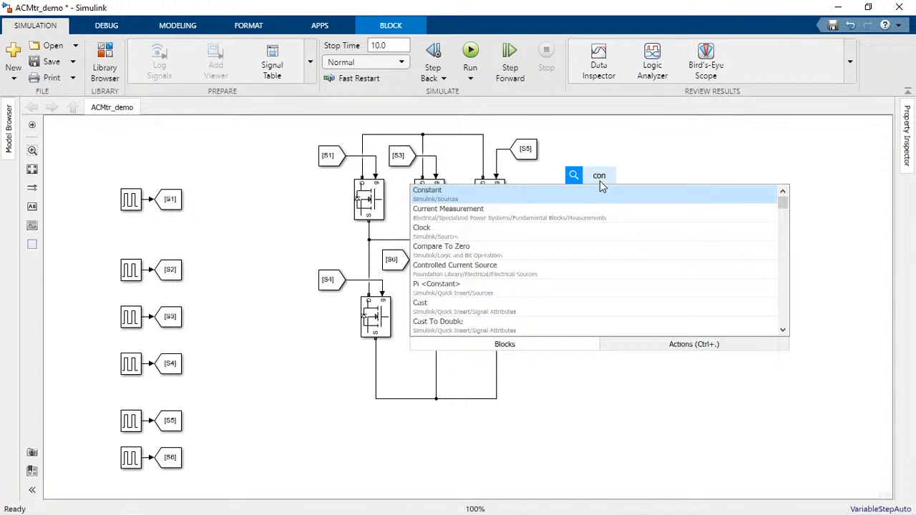
{"action": "key", "text": "Return"}
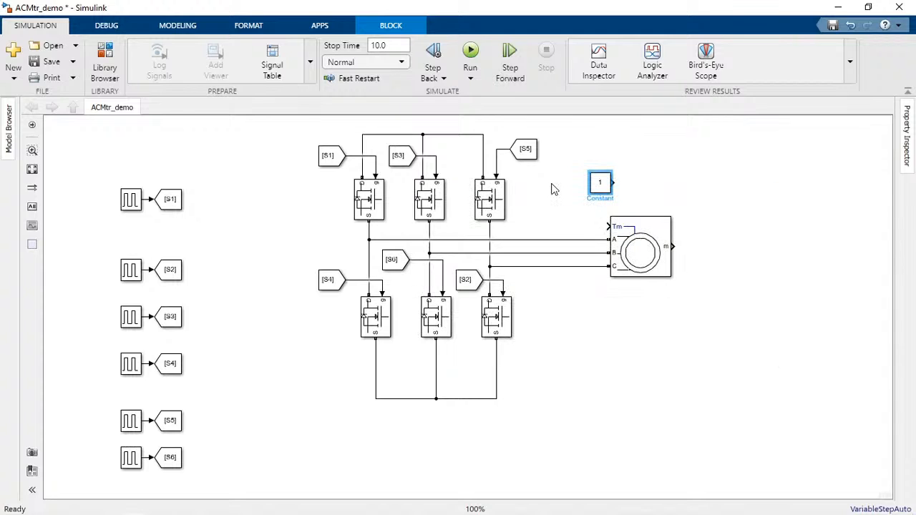
{"action": "left_click_drag", "start_coordinate": [593, 182], "coordinate": [555, 188]}
{"action": "left_click_drag", "start_coordinate": [575, 189], "coordinate": [618, 230]}
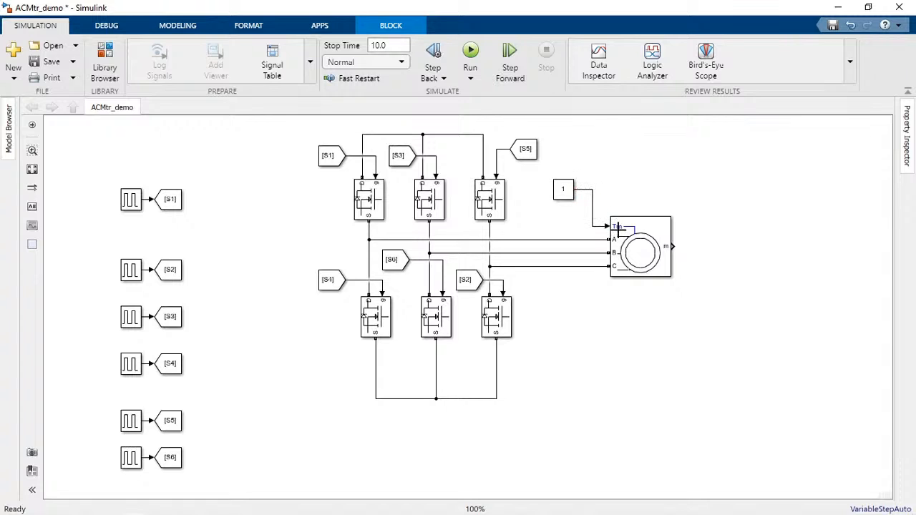
{"action": "left_click", "coordinate": [51, 63]}
Add a DC Voltage Source beside the bridge, wire it across the upper and lower rails, and save the model
{"action": "double_click", "coordinate": [259, 219]}
{"action": "type", "text": "d"}
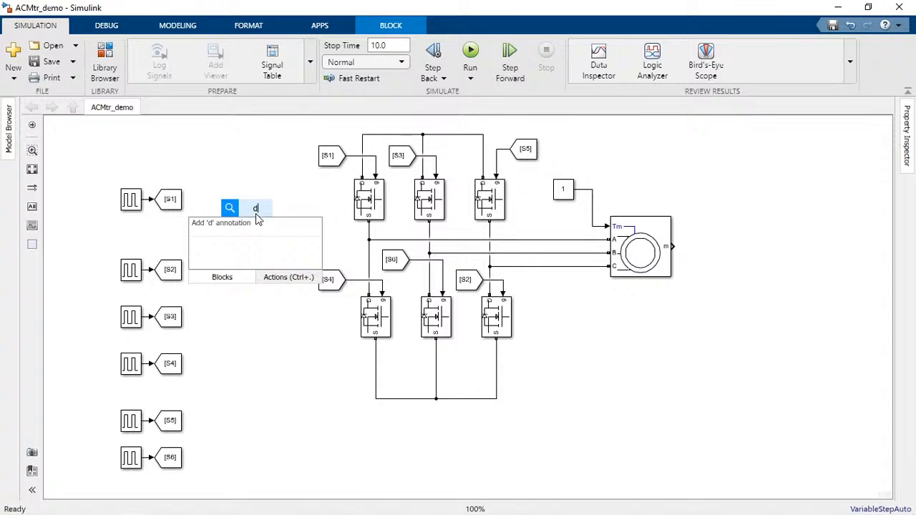
{"action": "left_click", "coordinate": [254, 257]}
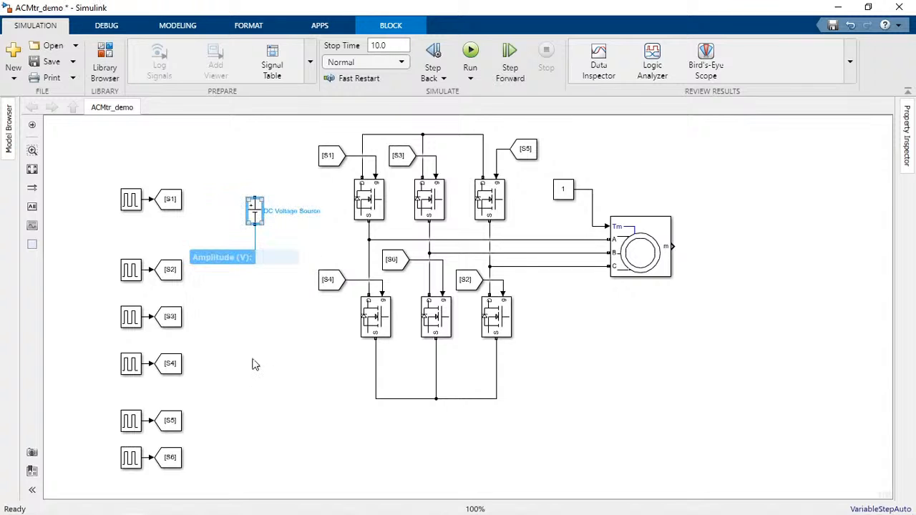
{"action": "left_click_drag", "start_coordinate": [254, 212], "coordinate": [247, 252]}
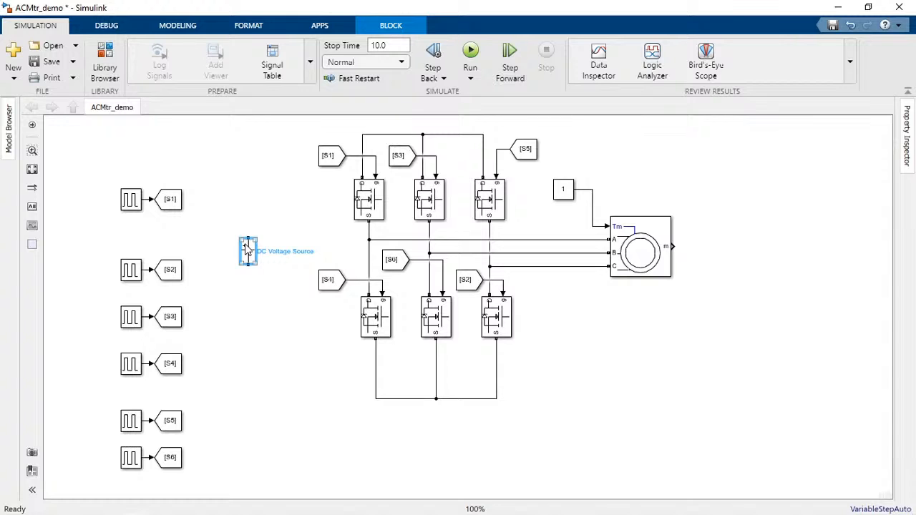
{"action": "left_click_drag", "start_coordinate": [249, 265], "coordinate": [376, 398]}
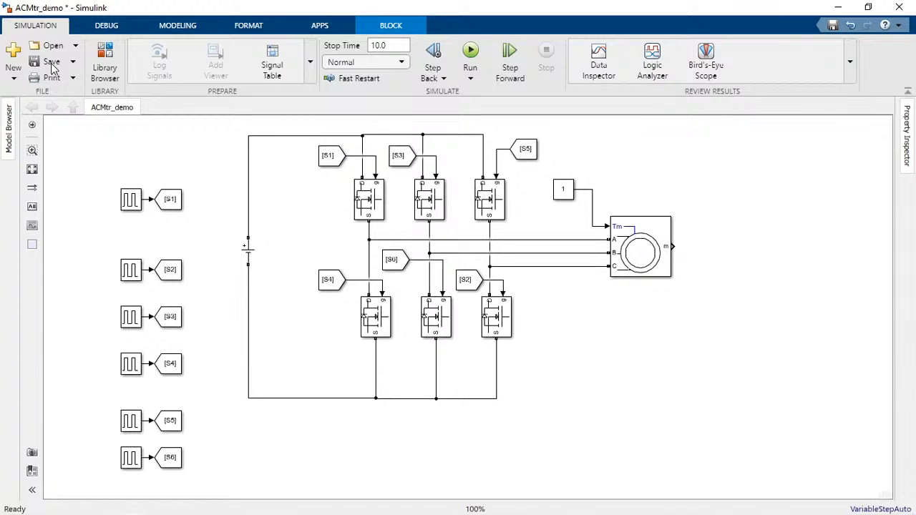
{"action": "left_click", "coordinate": [51, 62]}
Check the asynchronous machine's preset rating and set the DC Voltage Source amplitude to 600 V
{"action": "left_click", "coordinate": [627, 266]}
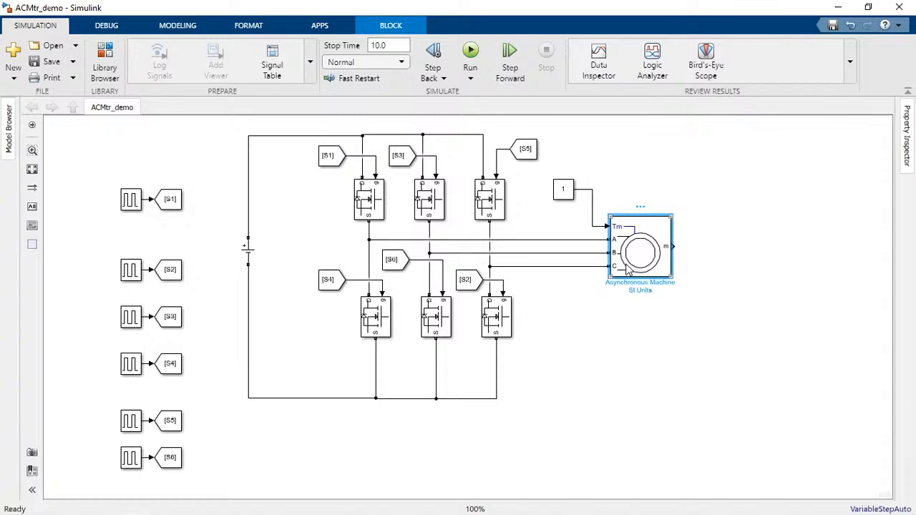
{"action": "left_click", "coordinate": [248, 251]}
{"action": "double_click", "coordinate": [640, 246]}
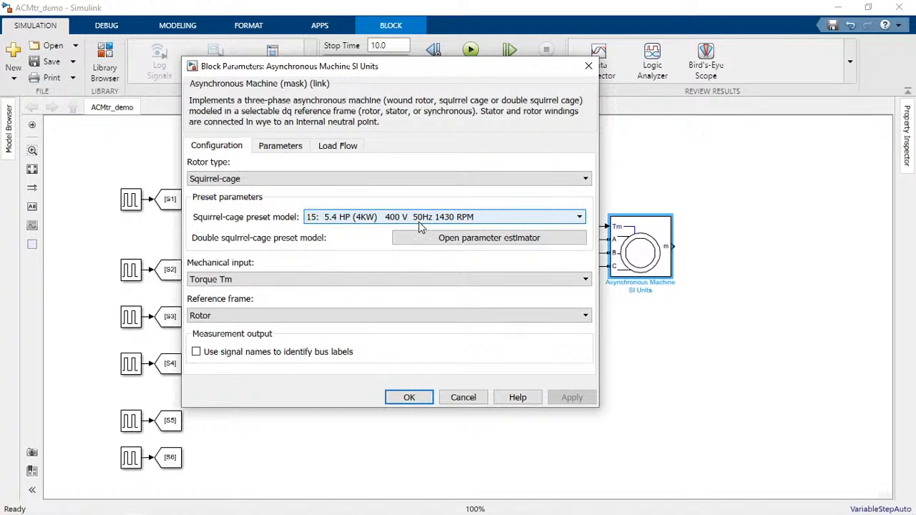
{"action": "left_click", "coordinate": [465, 397]}
{"action": "left_click", "coordinate": [251, 257]}
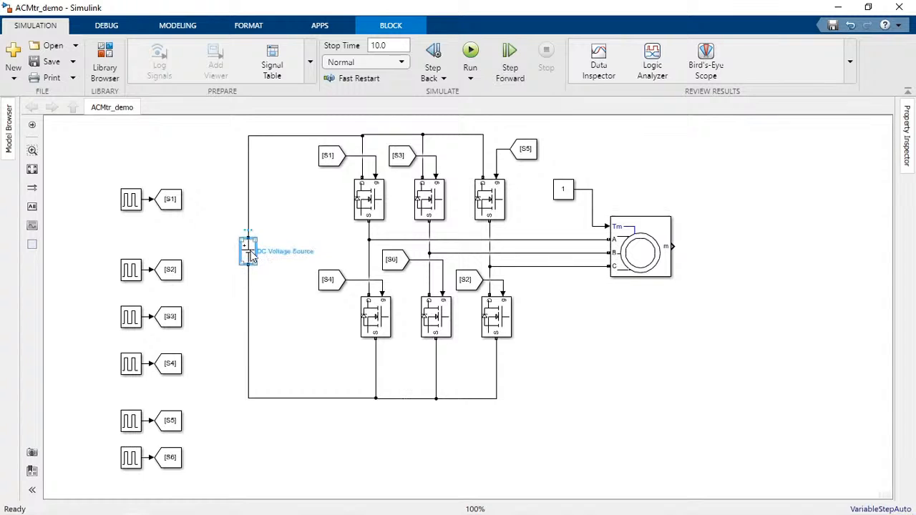
{"action": "double_click", "coordinate": [252, 258]}
{"action": "type", "text": "6"}
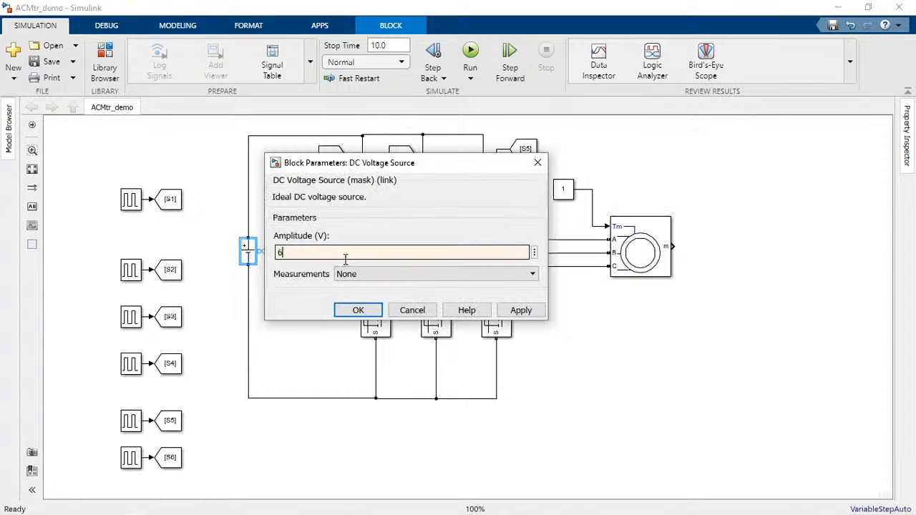
{"action": "type", "text": "00"}
{"action": "key", "text": "Return"}
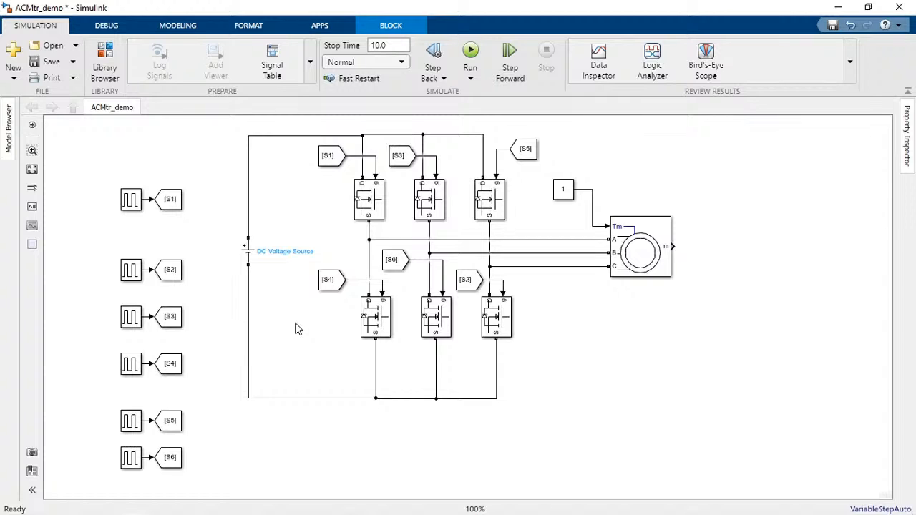
{"action": "left_click", "coordinate": [297, 329]}
Add a Bus Selector beside the asynchronous machine and connect the machine's m output to it
{"action": "double_click", "coordinate": [722, 252]}
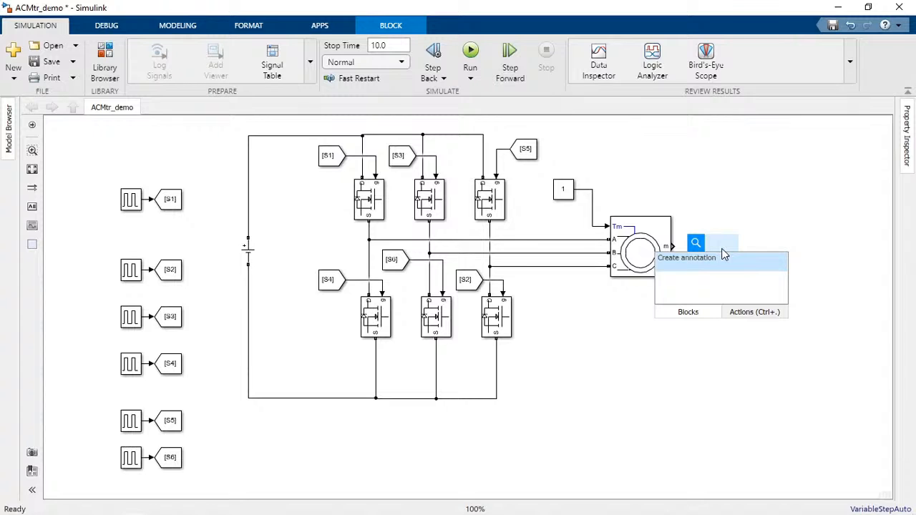
{"action": "type", "text": "bus"}
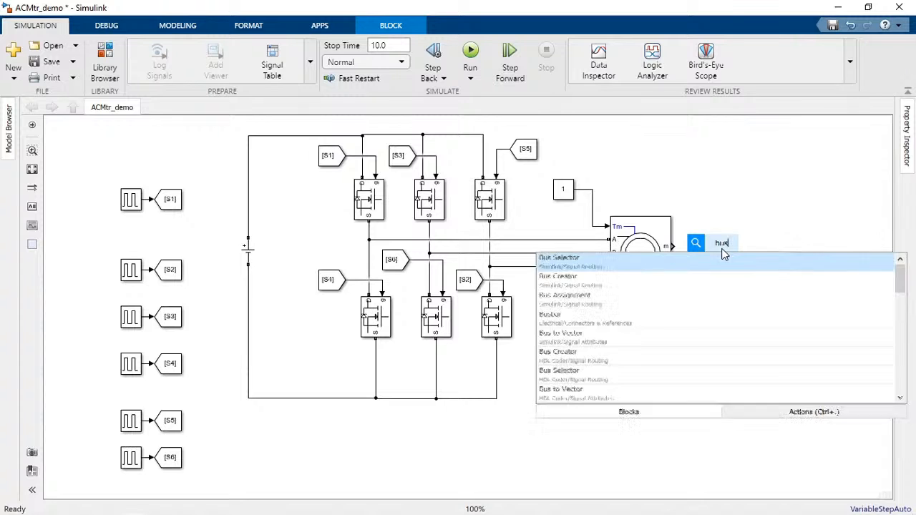
{"action": "key", "text": "Return"}
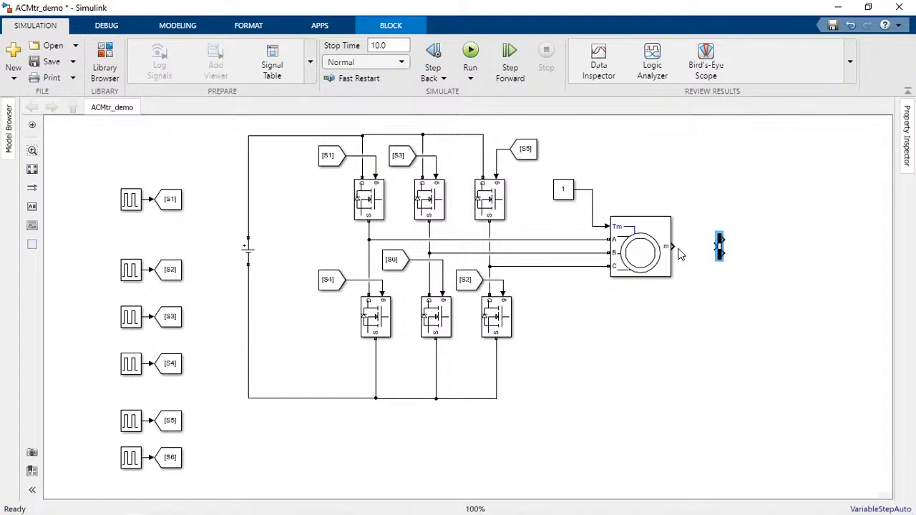
{"action": "left_click_drag", "start_coordinate": [679, 250], "coordinate": [718, 247]}
Select the mechanical signals Rotor speed (wm) and Electromagnetic torque Te (N*m) as outputs of the Bus Selector
{"action": "double_click", "coordinate": [719, 247]}
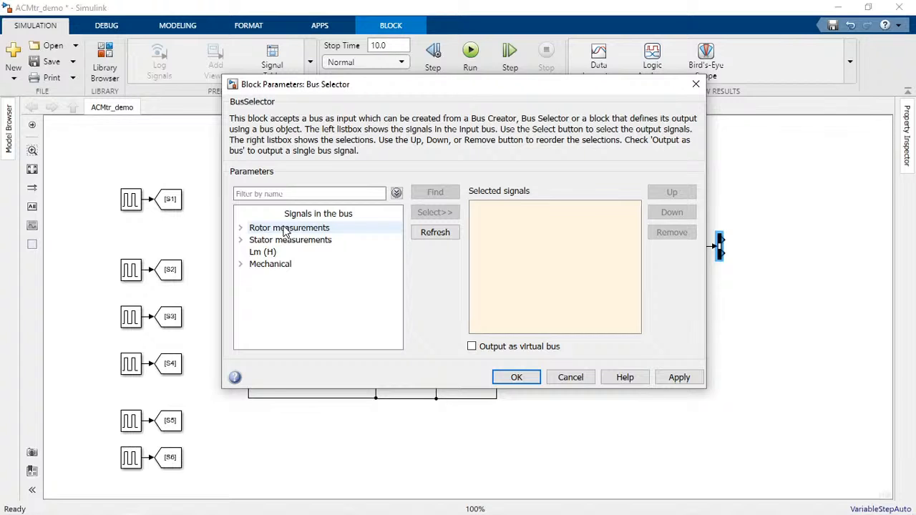
{"action": "double_click", "coordinate": [271, 264]}
{"action": "left_click", "coordinate": [295, 276]}
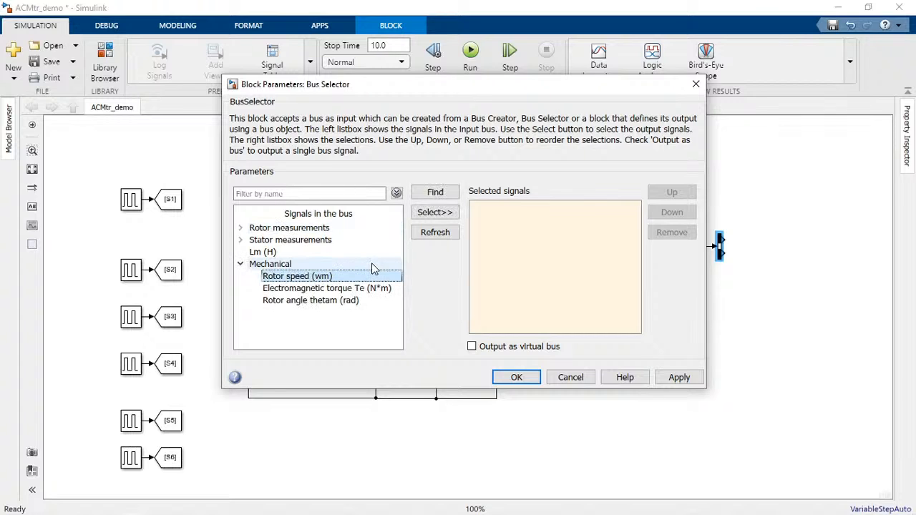
{"action": "left_click", "coordinate": [431, 213]}
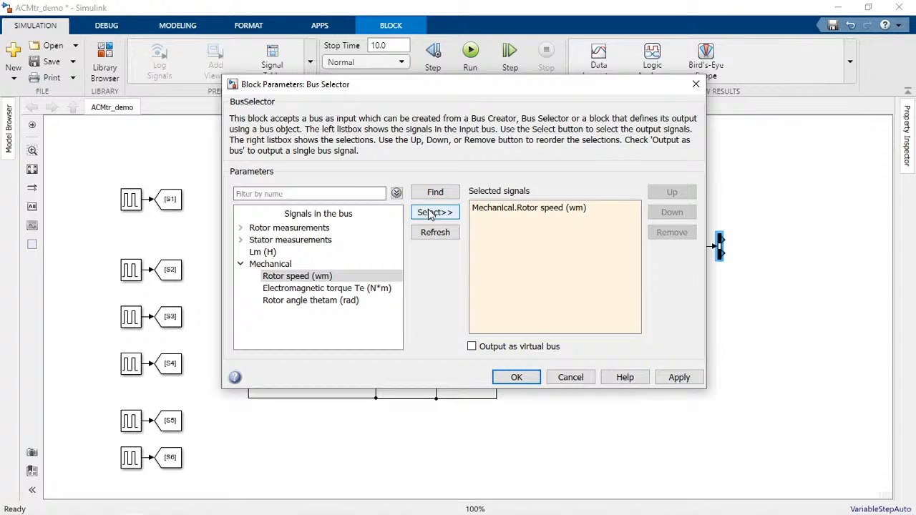
{"action": "left_click", "coordinate": [322, 288]}
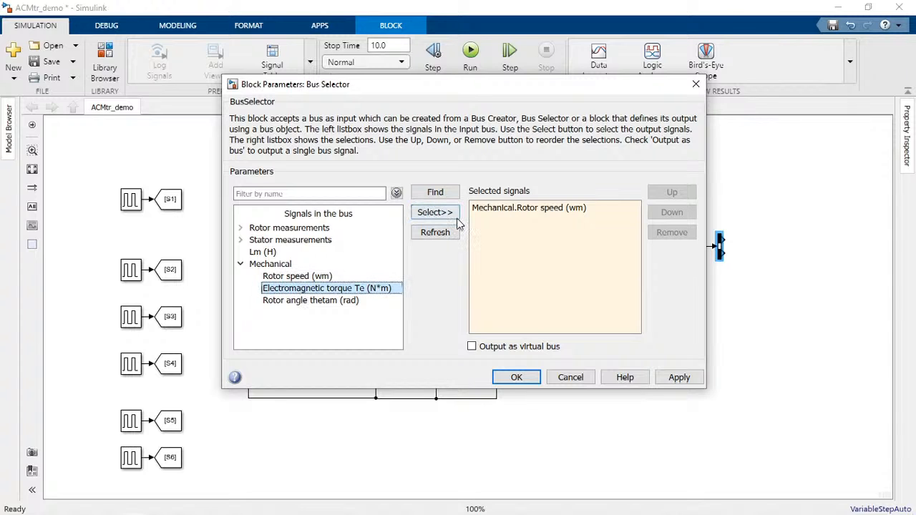
{"action": "left_click", "coordinate": [435, 214]}
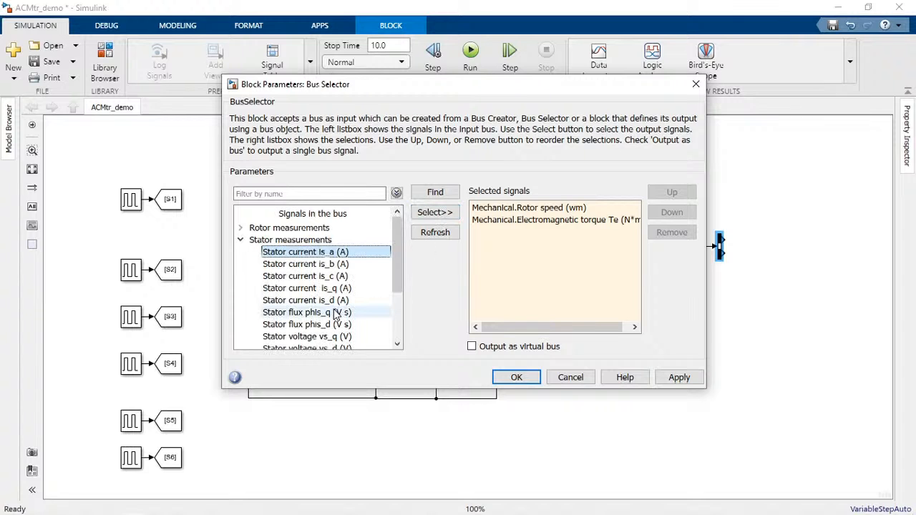
Add Stator current is_a (A) from the stator measurements to the Bus Selector's outputs and accept the settings
{"action": "scroll", "coordinate": [337, 314], "scroll_direction": "down", "scroll_amount": 1}
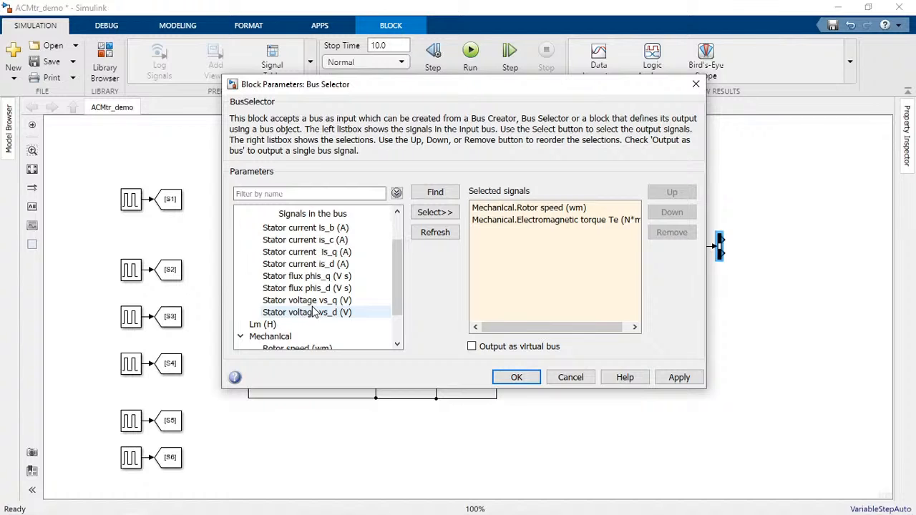
{"action": "scroll", "coordinate": [313, 312], "scroll_direction": "up", "scroll_amount": 1}
{"action": "scroll", "coordinate": [384, 306], "scroll_direction": "down", "scroll_amount": 1}
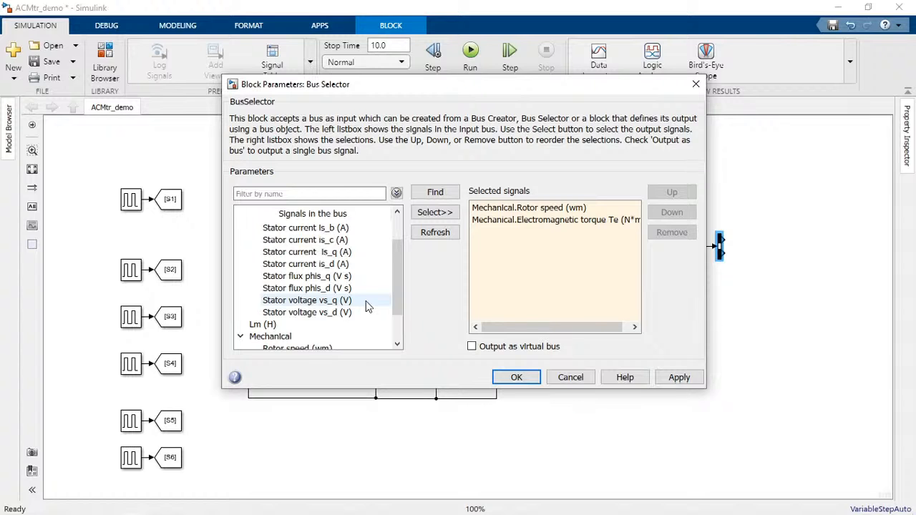
{"action": "scroll", "coordinate": [368, 303], "scroll_direction": "up", "scroll_amount": 1}
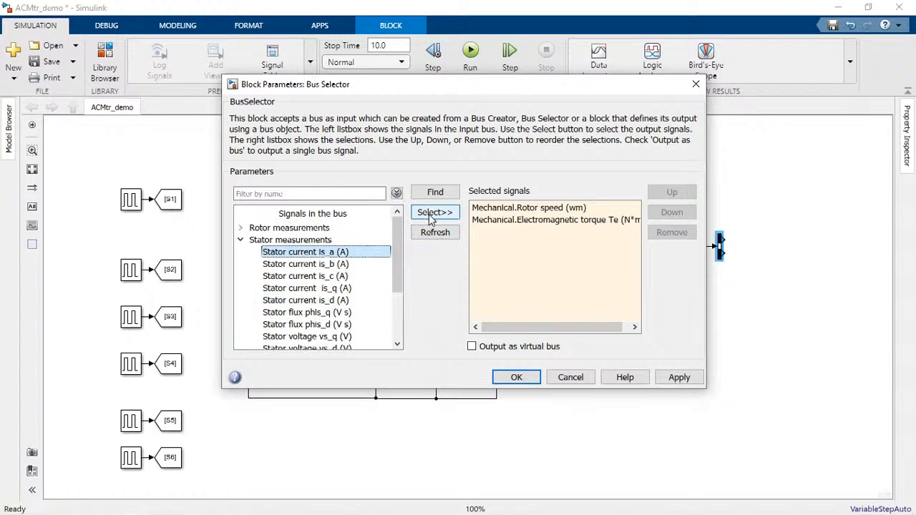
{"action": "left_click", "coordinate": [433, 214]}
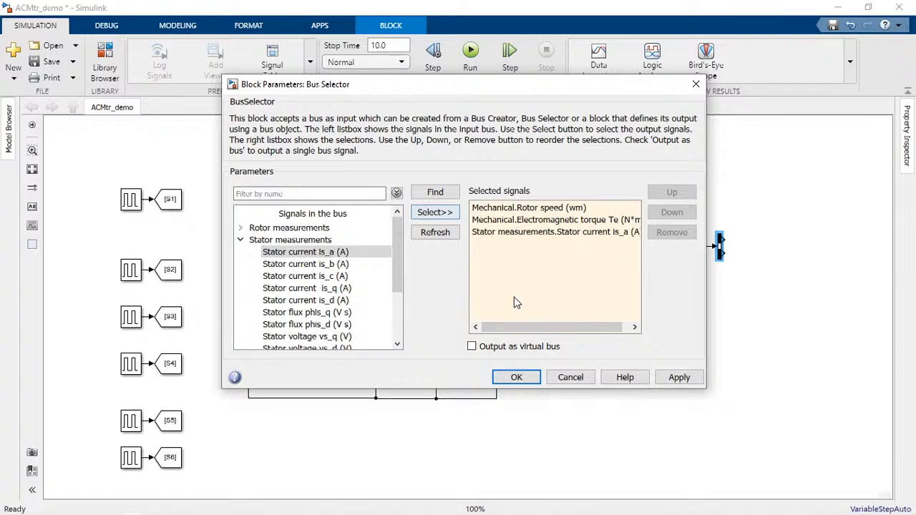
{"action": "key", "text": "Return"}
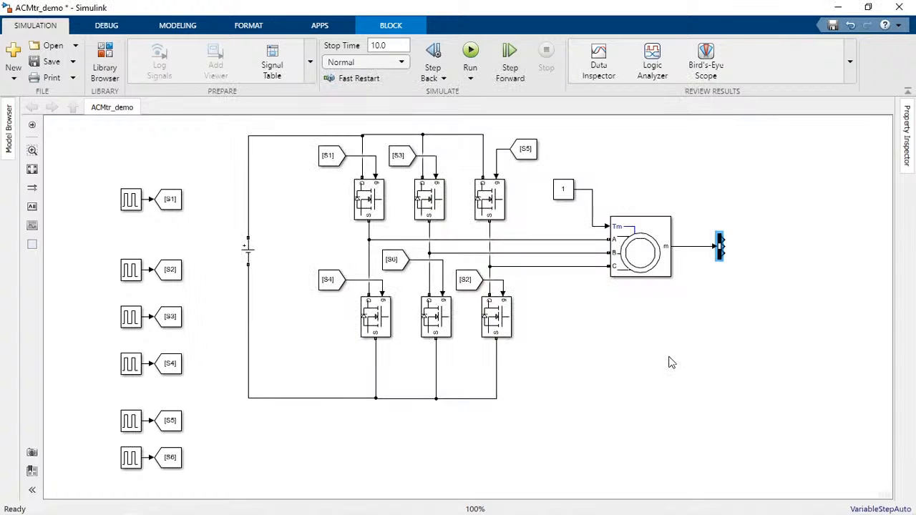
Add a Voltage Measurement block between the phase A (+) and phase B (-) lines beside the machine, and save the model
{"action": "double_click", "coordinate": [661, 170]}
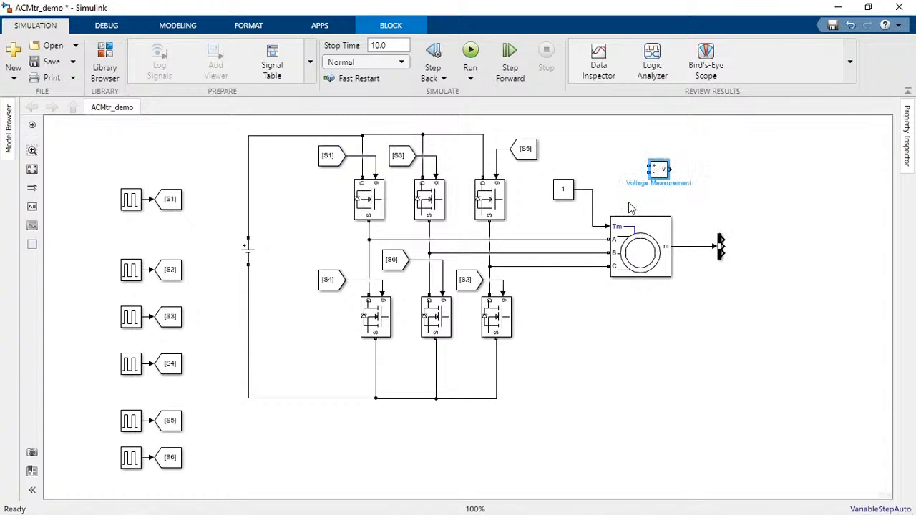
{"action": "left_click_drag", "start_coordinate": [657, 170], "coordinate": [557, 227]}
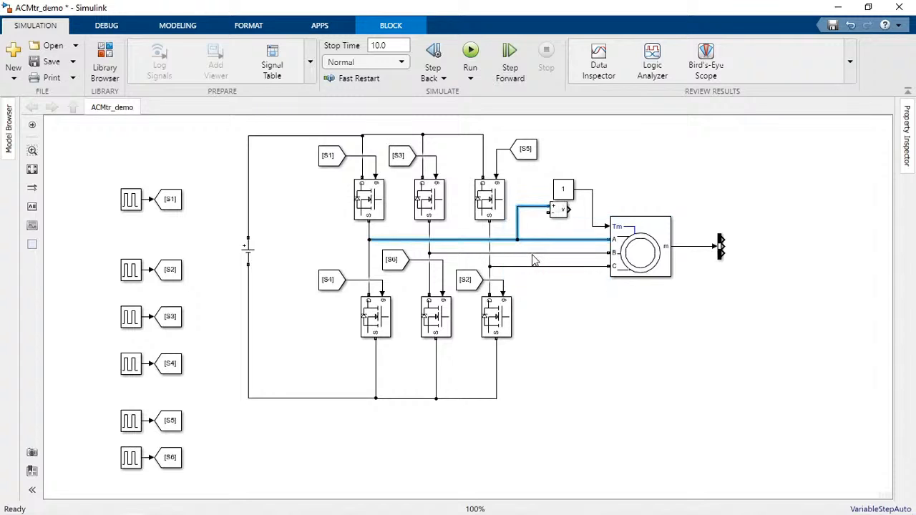
{"action": "left_click", "coordinate": [536, 253]}
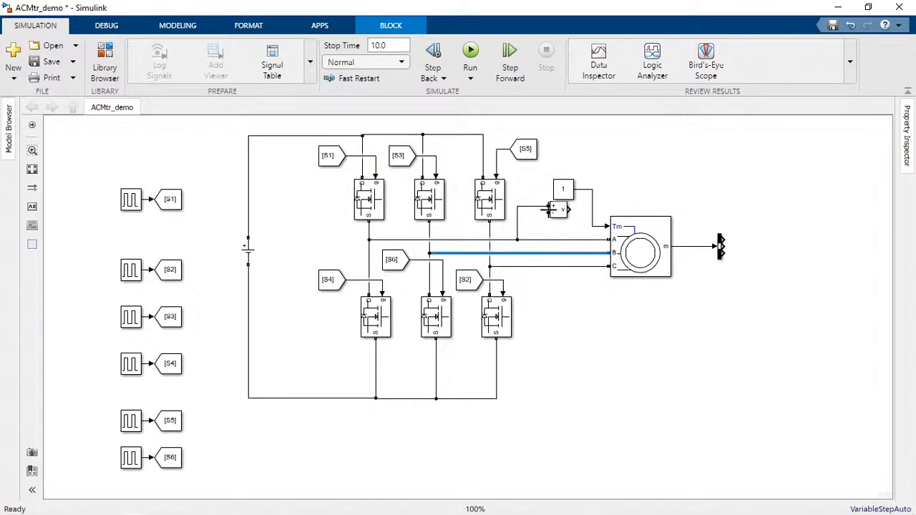
{"action": "left_click", "coordinate": [549, 213]}
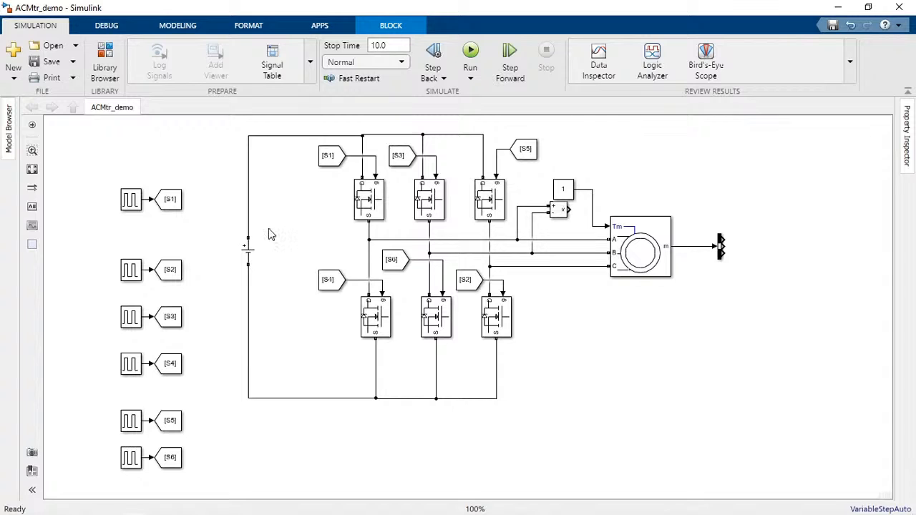
{"action": "left_click", "coordinate": [248, 259]}
{"action": "left_click", "coordinate": [290, 172]}
Add an enlarged Scope beyond the Bus Selector and set its number of input ports to 4
{"action": "double_click", "coordinate": [745, 226]}
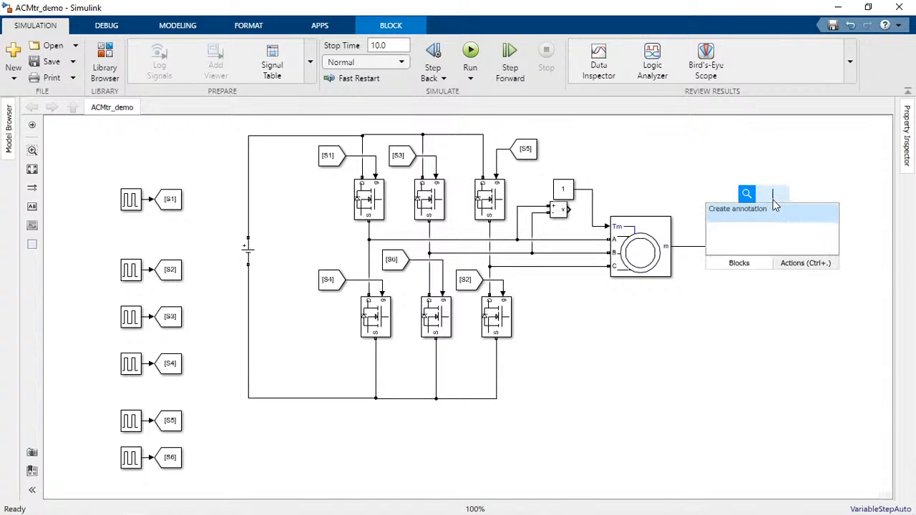
{"action": "type", "text": "scope"}
{"action": "key", "text": "Return"}
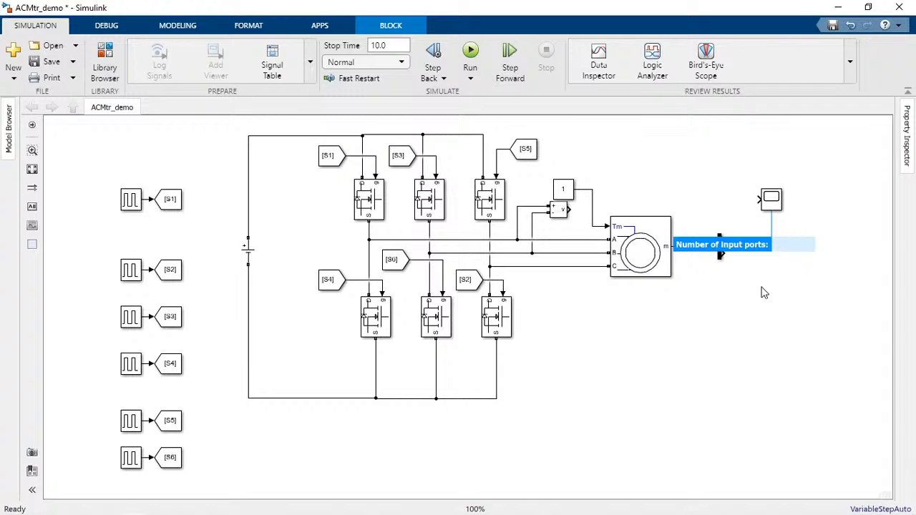
{"action": "key", "text": "Return"}
{"action": "left_click_drag", "start_coordinate": [782, 210], "coordinate": [809, 278]}
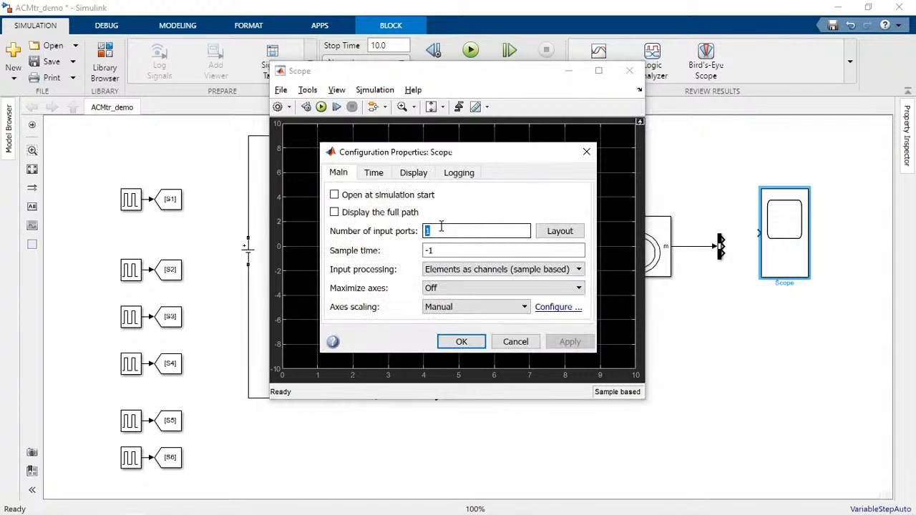
{"action": "type", "text": "4"}
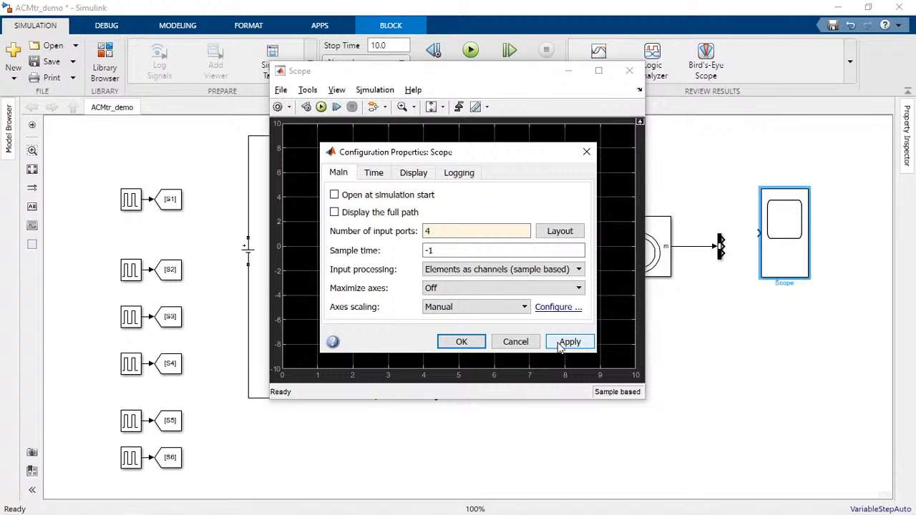
{"action": "left_click", "coordinate": [560, 343]}
{"action": "left_click", "coordinate": [725, 344]}
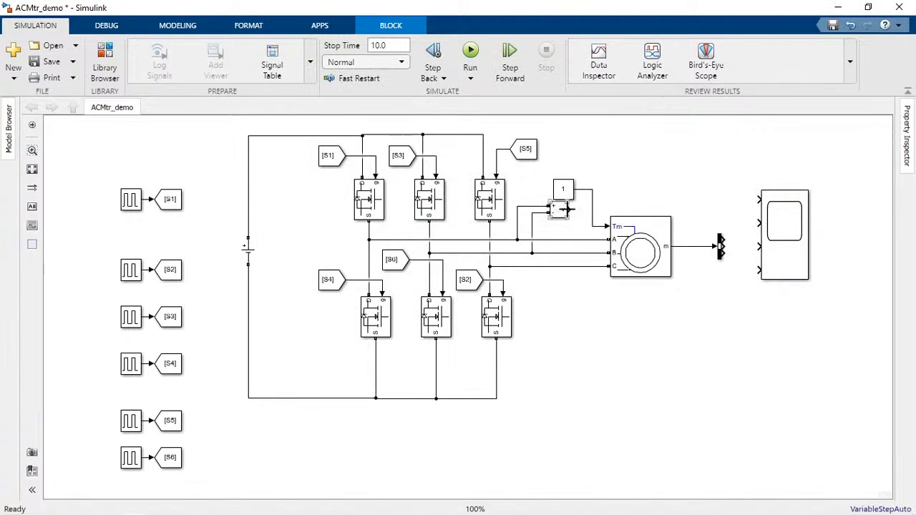
Connect the Voltage Measurement output to the Scope's first input and the three Bus Selector outputs to the remaining inputs, then save
{"action": "left_click_drag", "start_coordinate": [565, 209], "coordinate": [750, 205]}
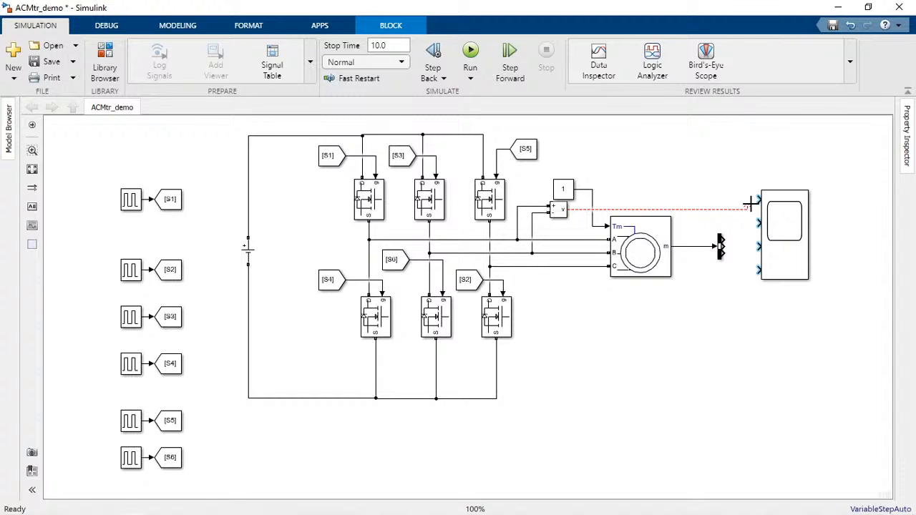
{"action": "left_click_drag", "start_coordinate": [750, 205], "coordinate": [758, 200]}
{"action": "left_click_drag", "start_coordinate": [723, 240], "coordinate": [758, 223]}
{"action": "left_click_drag", "start_coordinate": [722, 246], "coordinate": [759, 283]}
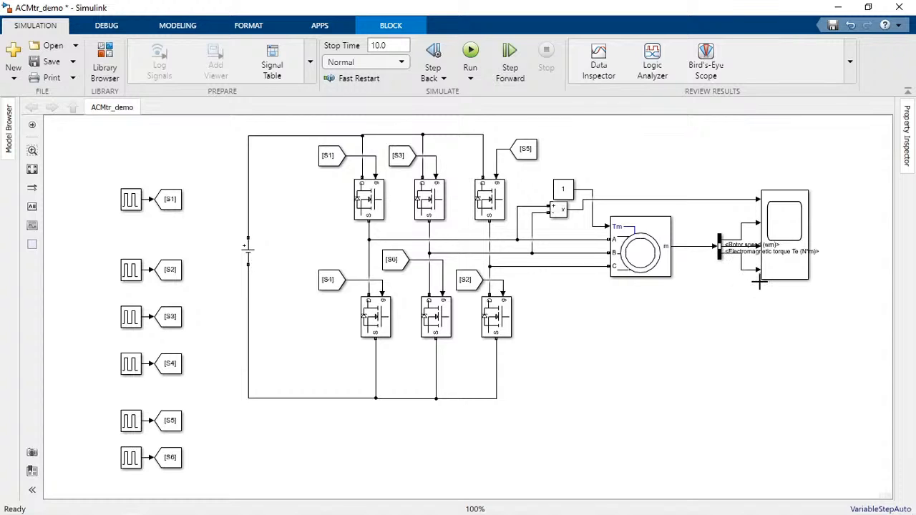
{"action": "key", "text": "ctrl+s"}
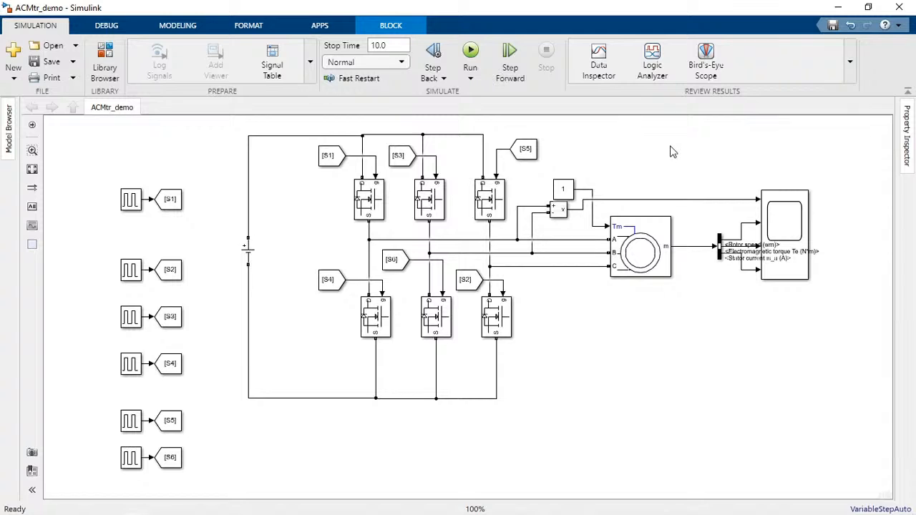
Add a powergui block above the machine with Discrete simulation type and 50e-6 s sample time, and save the model
{"action": "double_click", "coordinate": [673, 151]}
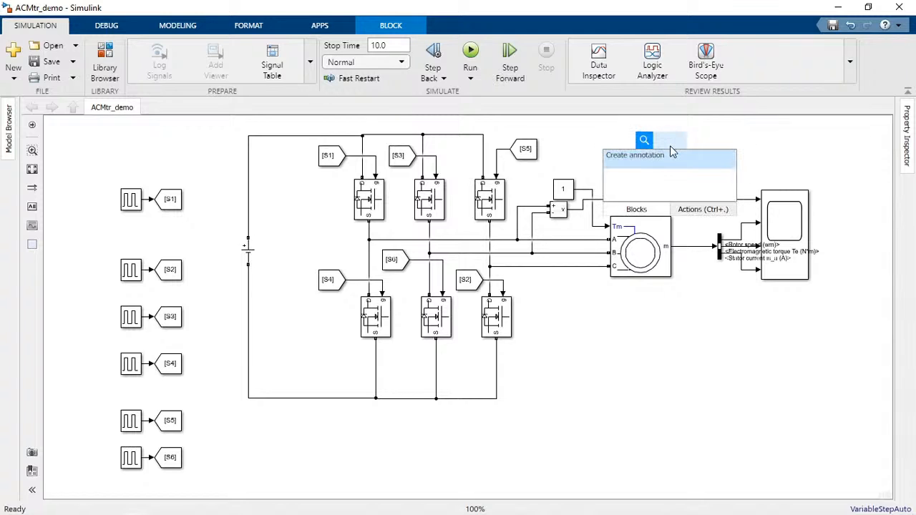
{"action": "key", "text": "Return"}
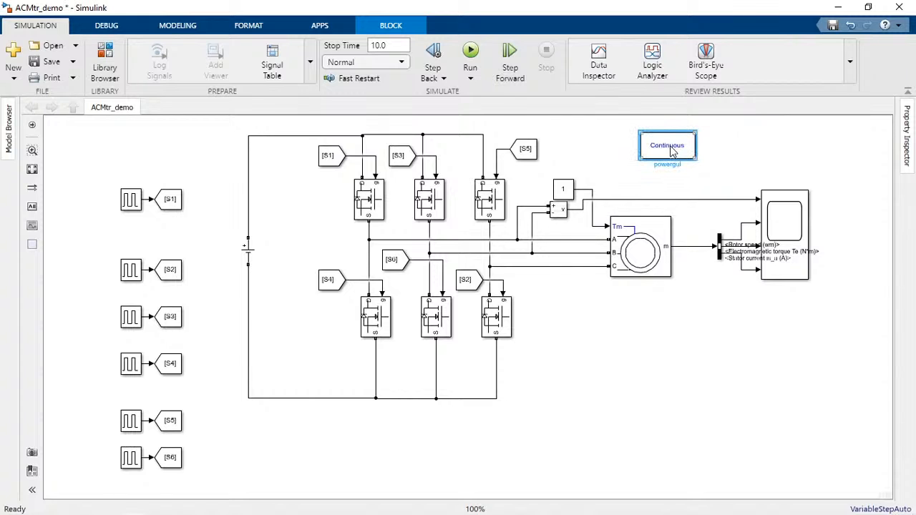
{"action": "double_click", "coordinate": [672, 151]}
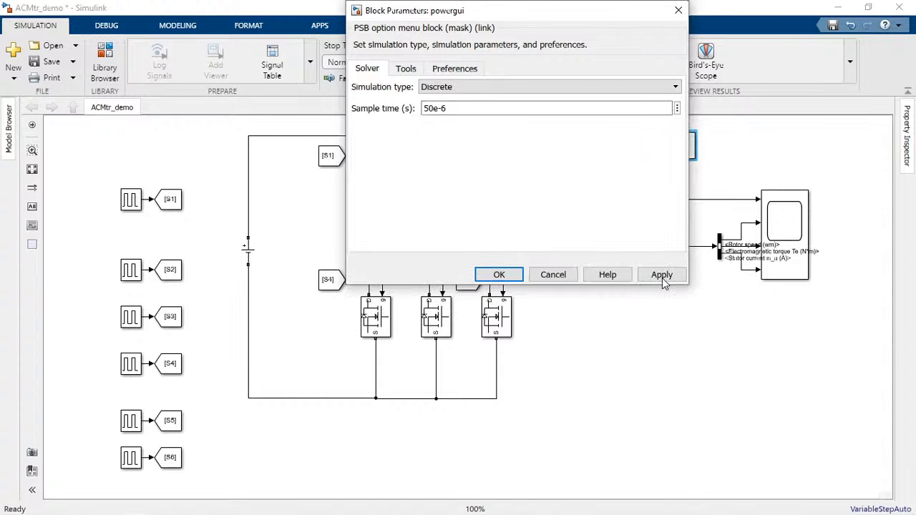
{"action": "left_click", "coordinate": [661, 274]}
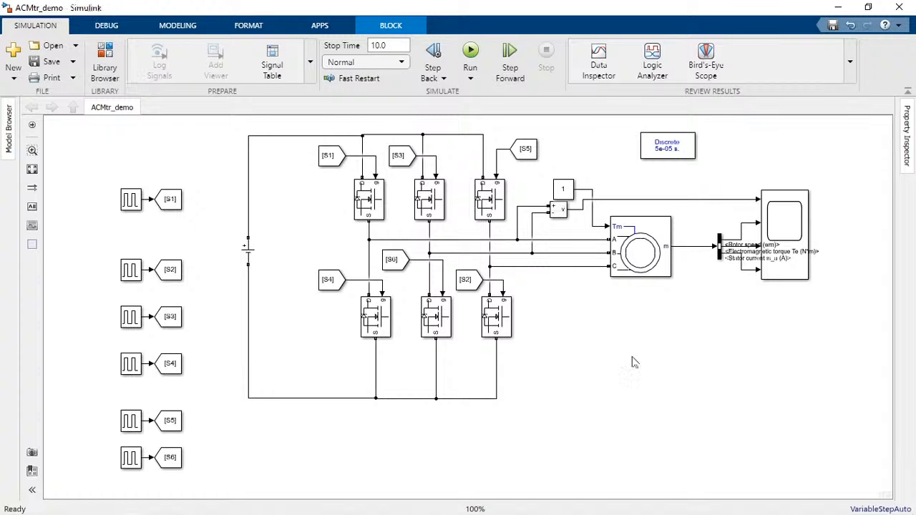
{"action": "key", "text": "space"}
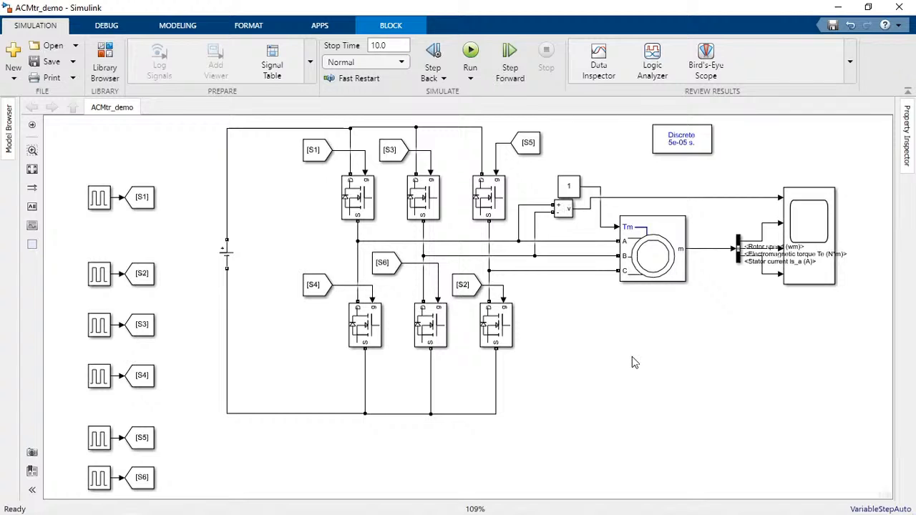
Set the simulation stop time to 3.0, save the model, run the simulation and save again
{"action": "left_click", "coordinate": [392, 47]}
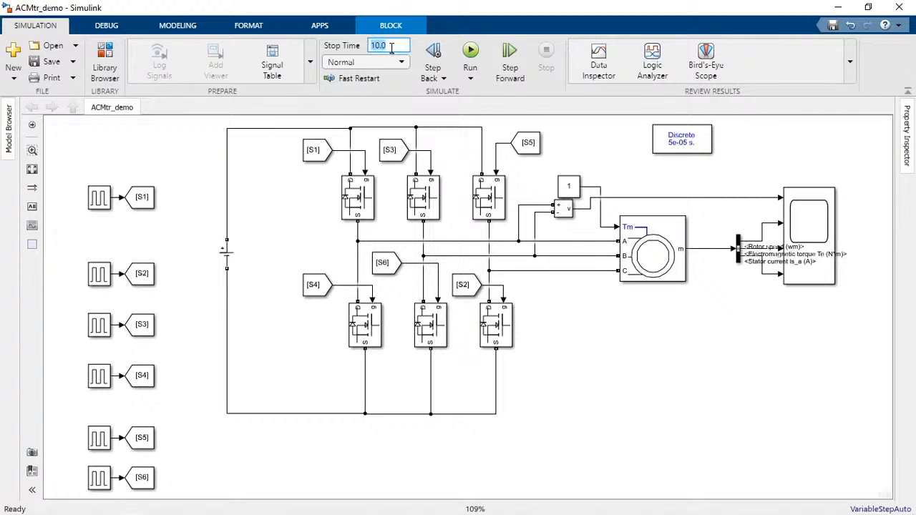
{"action": "type", "text": "3.0"}
{"action": "key", "text": "Tab"}
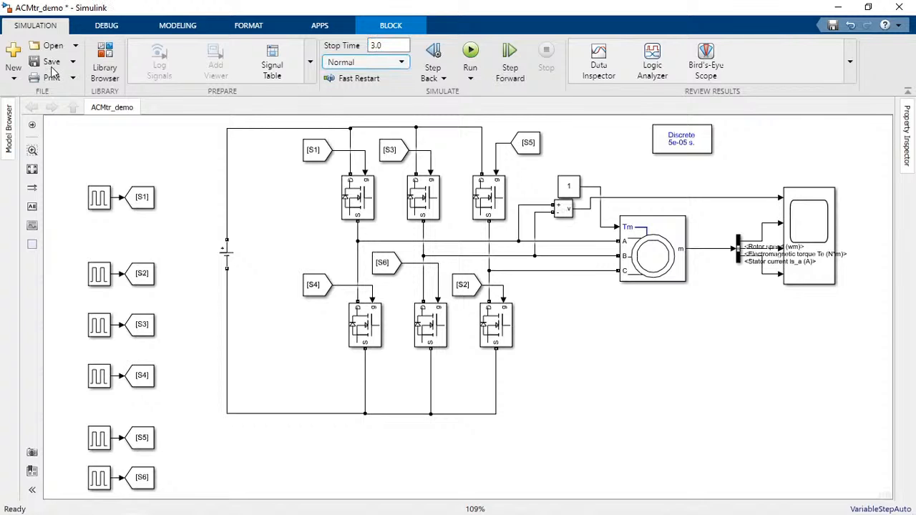
{"action": "left_click", "coordinate": [52, 63]}
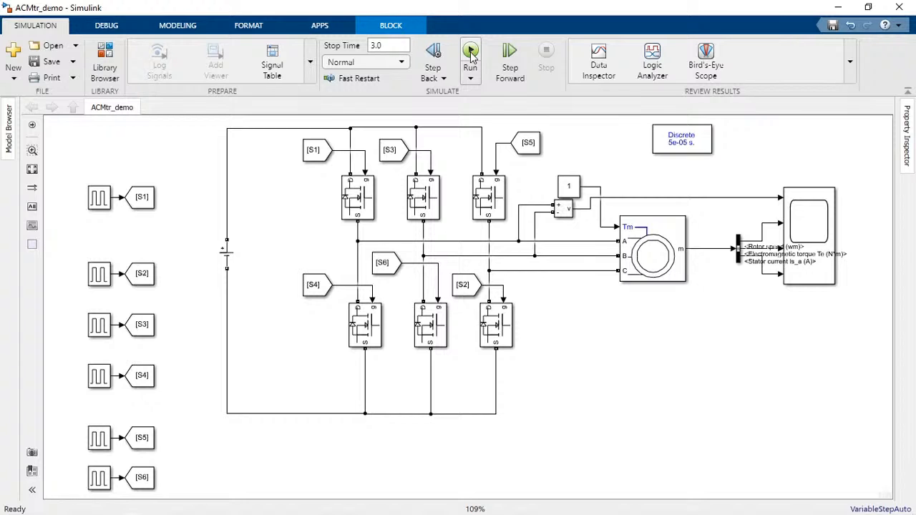
{"action": "left_click", "coordinate": [471, 51]}
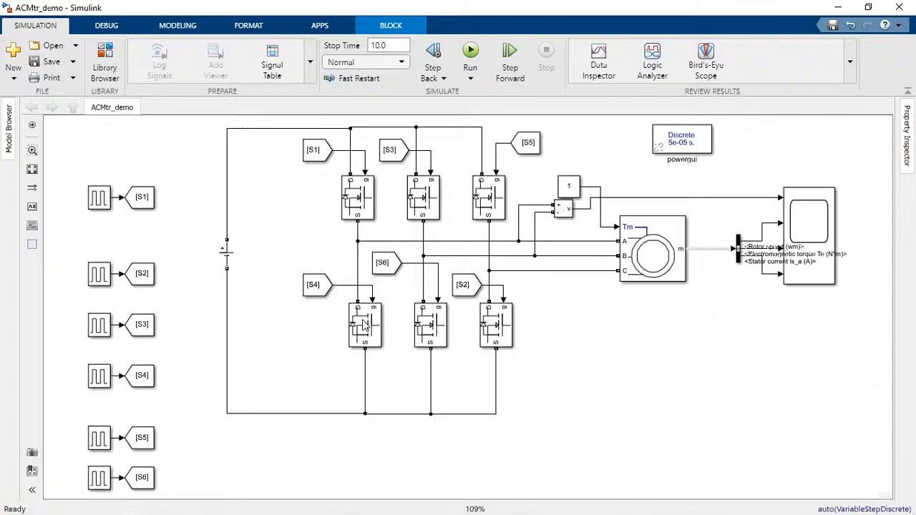
{"action": "key", "text": "ctrl+s"}
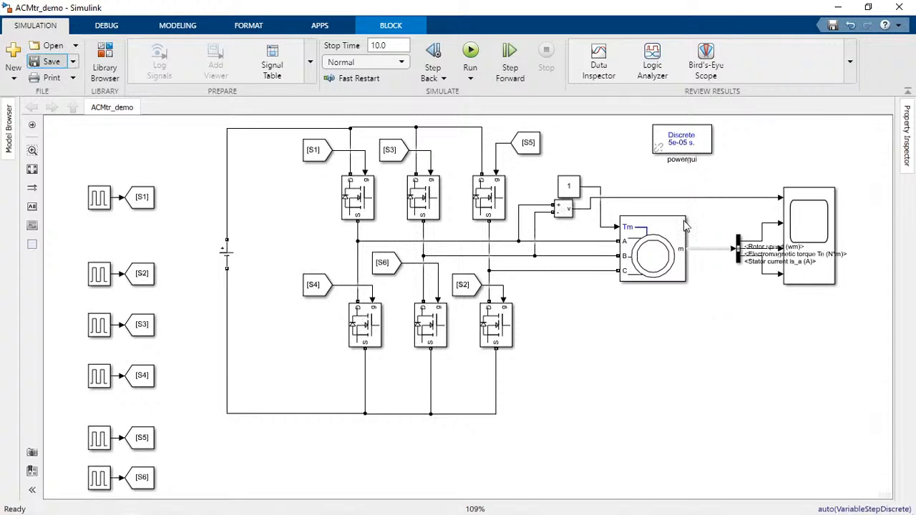
Open the Scope and change its layout to four vertically stacked displays, one for each input signal
{"action": "left_click", "coordinate": [811, 230]}
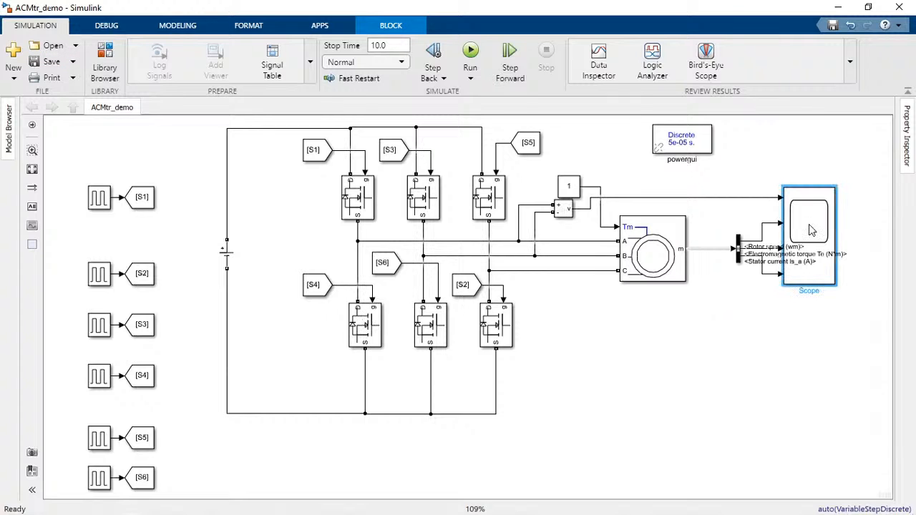
{"action": "double_click", "coordinate": [811, 229]}
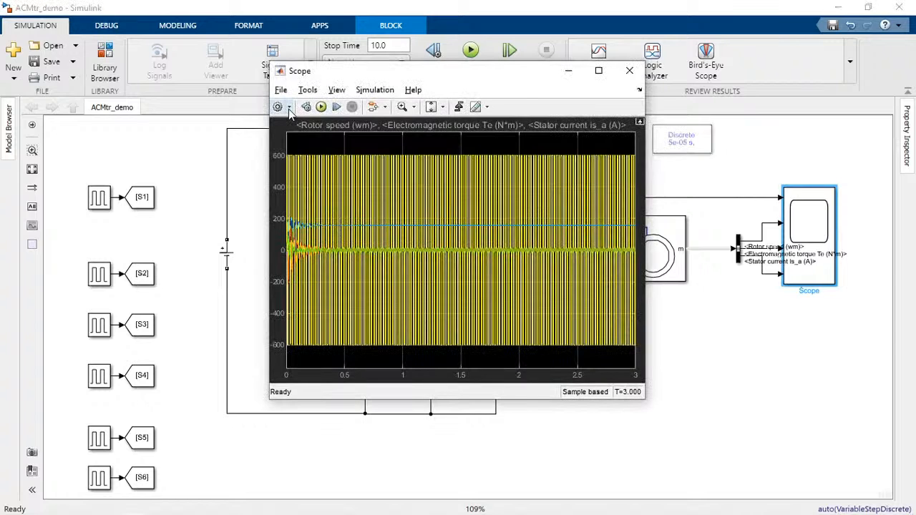
{"action": "left_click", "coordinate": [288, 108]}
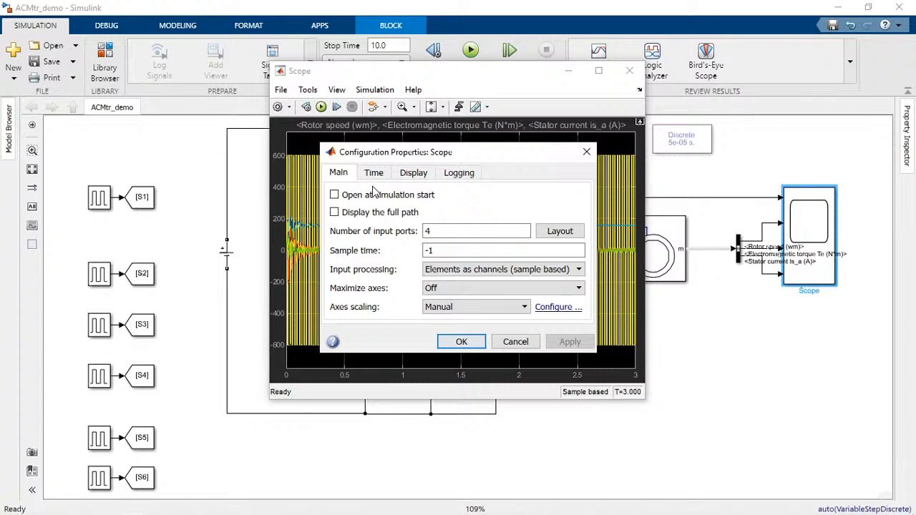
{"action": "key", "text": "Return"}
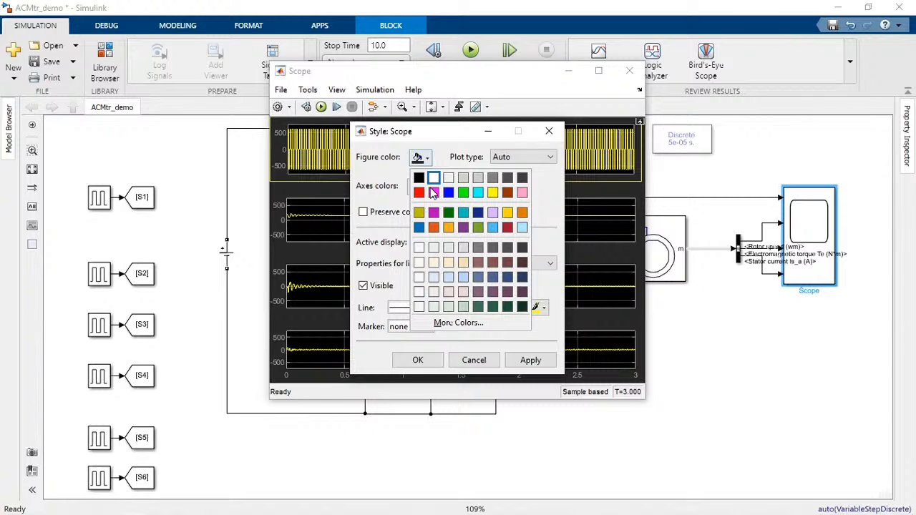
Style the Scope with white figure and axes backgrounds, black axes lines, and a blue Voltage Measurement line on display 1
{"action": "left_click", "coordinate": [434, 179]}
{"action": "left_click", "coordinate": [424, 187]}
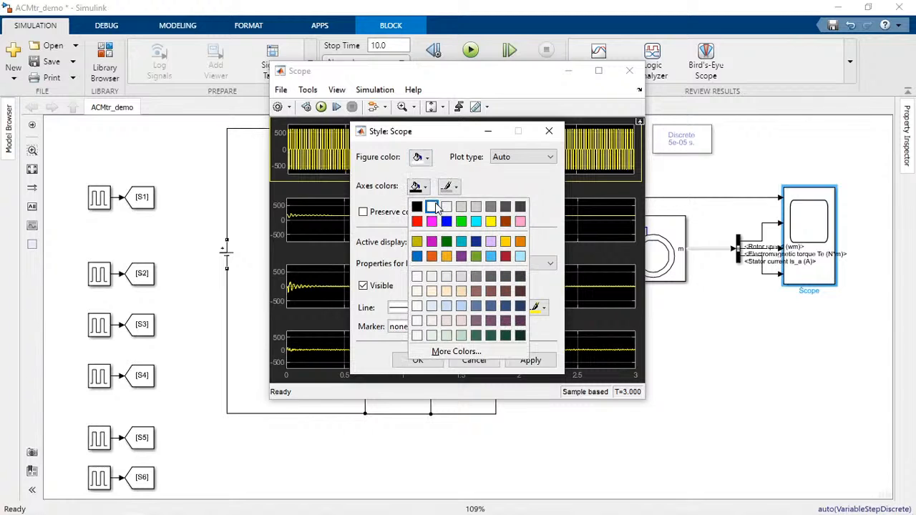
{"action": "left_click", "coordinate": [432, 207]}
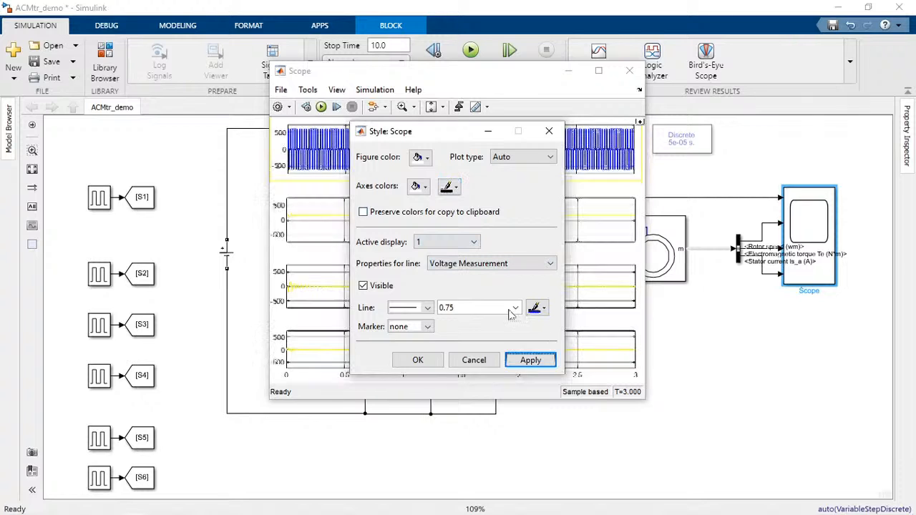
Colour the rotor speed line on display 2 and the electromagnetic torque line on display 3 blue, with torque line width 1
{"action": "left_click", "coordinate": [458, 242]}
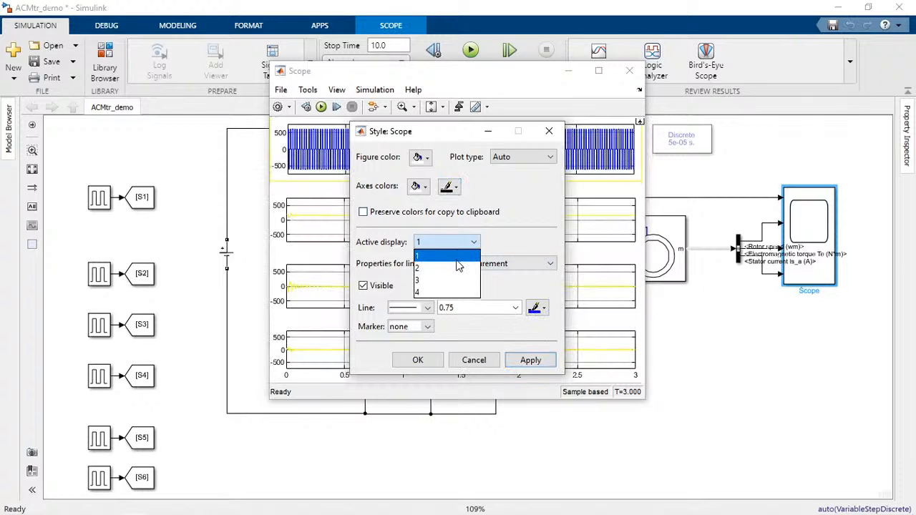
{"action": "left_click", "coordinate": [458, 266]}
{"action": "left_click", "coordinate": [538, 308]}
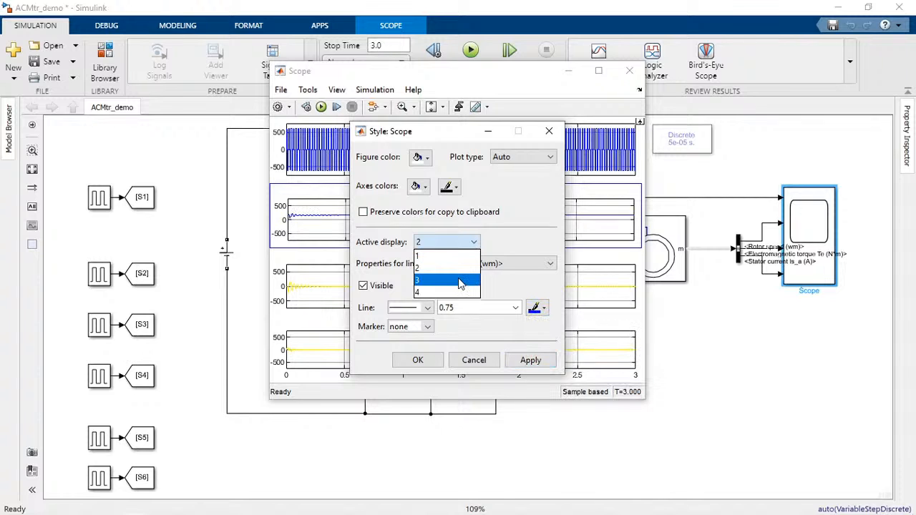
{"action": "left_click", "coordinate": [460, 281]}
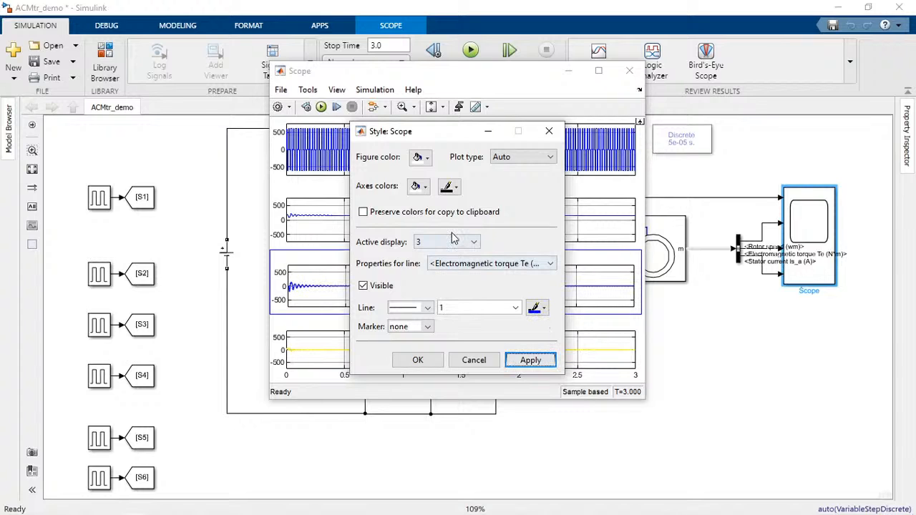
Make the stator current line on display 4 blue with width 1.0, and apply width 1.0 to the display 1 voltage line
{"action": "left_click", "coordinate": [451, 241]}
{"action": "left_click", "coordinate": [472, 295]}
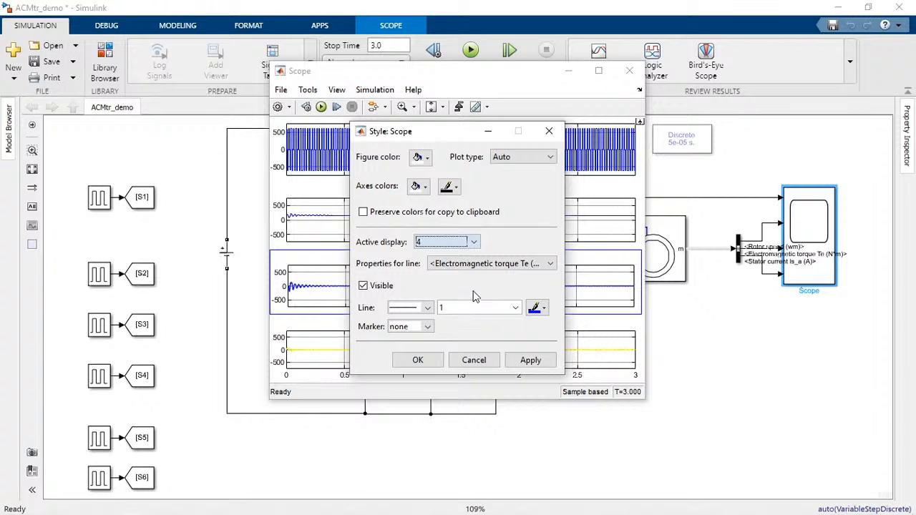
{"action": "left_click", "coordinate": [515, 307]}
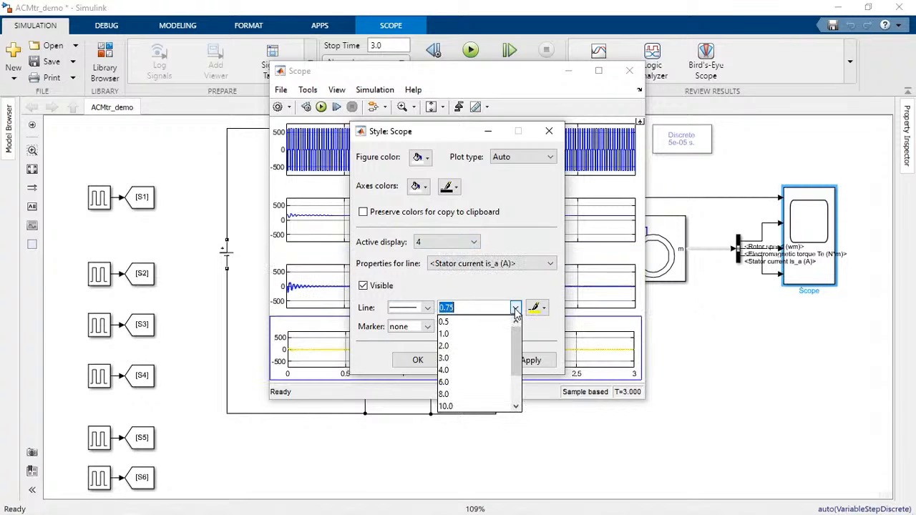
{"action": "left_click", "coordinate": [469, 338]}
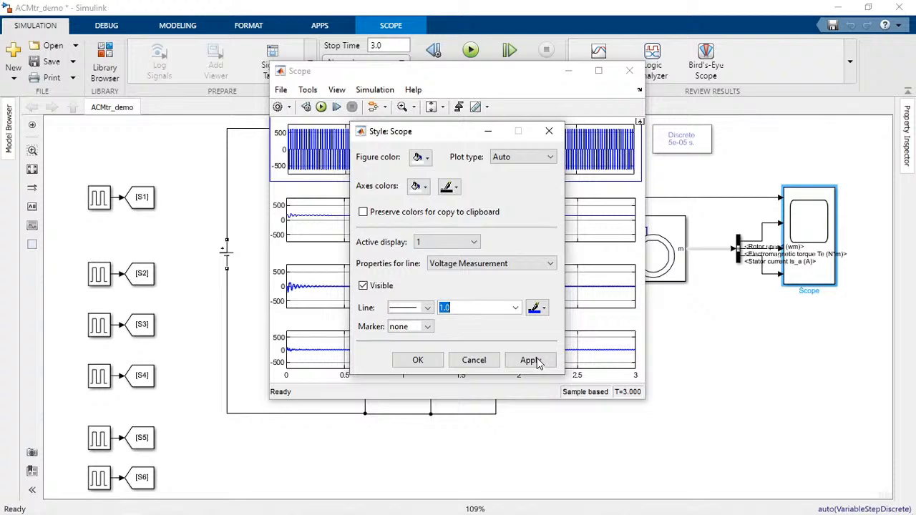
{"action": "left_click", "coordinate": [536, 361]}
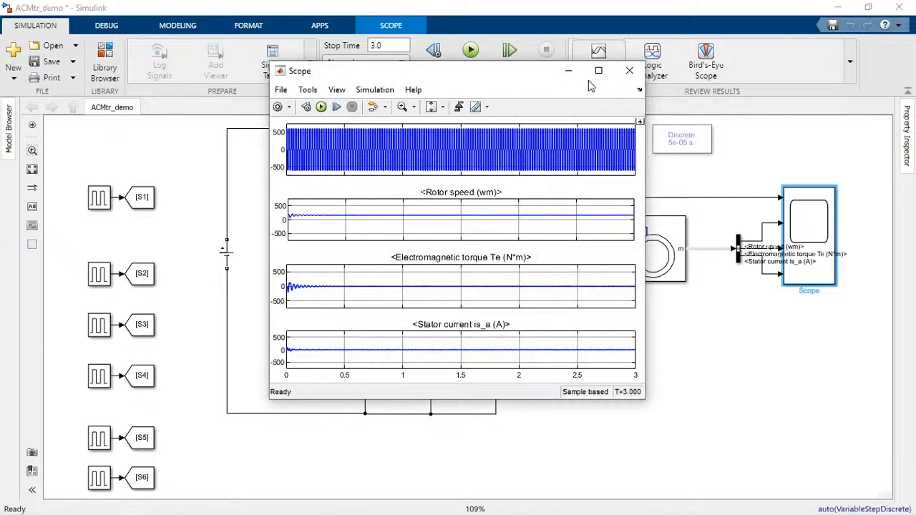
Maximize the Scope window and scale the X and Y axes limits to fit all four signals
{"action": "left_click", "coordinate": [598, 70]}
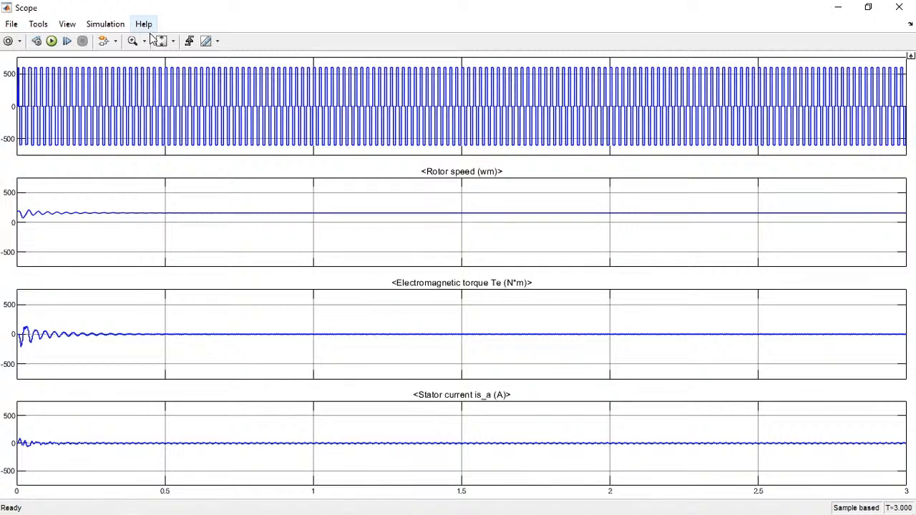
{"action": "left_click", "coordinate": [161, 41]}
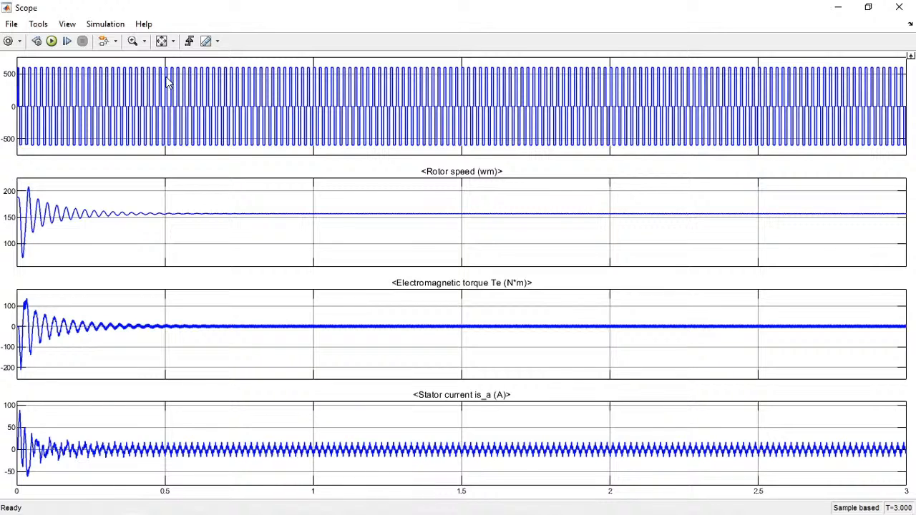
Examine the waveforms between about 0.37 and 0.87 s with the horizontal zoom, and restore the full time range
{"action": "left_click", "coordinate": [144, 41]}
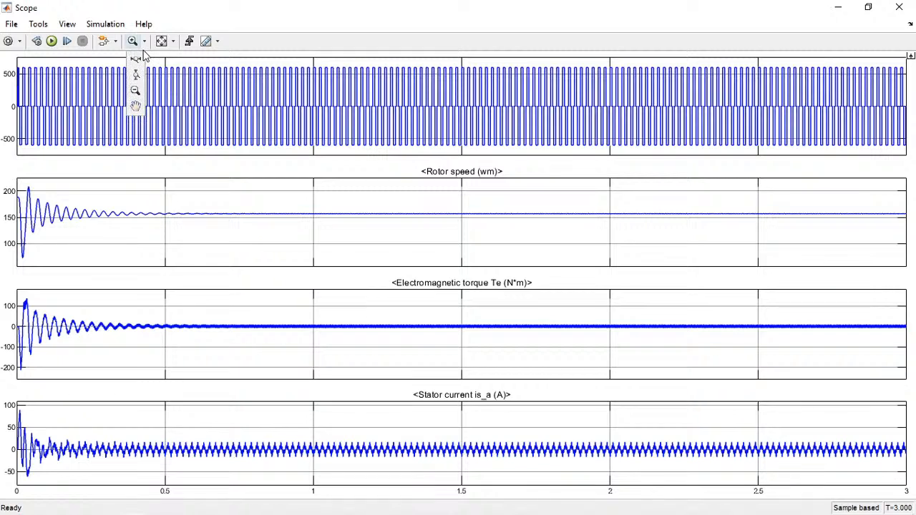
{"action": "left_click", "coordinate": [122, 88]}
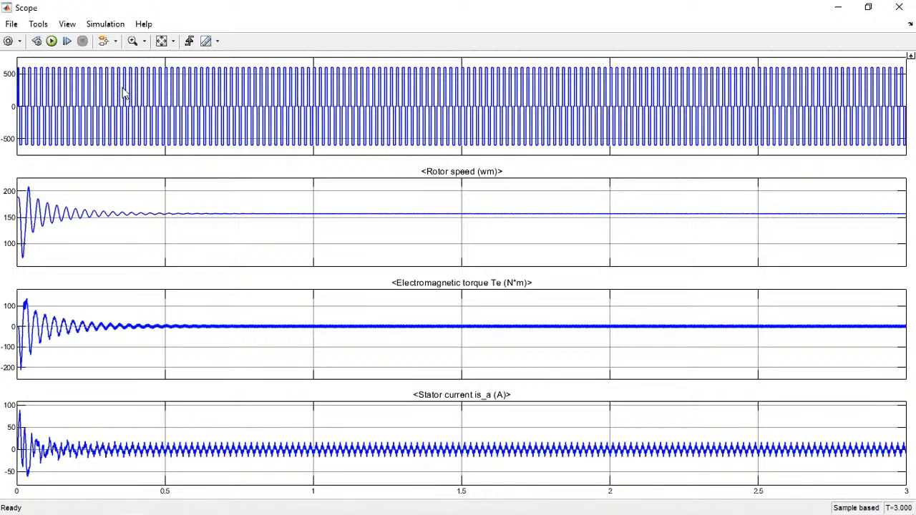
{"action": "left_click", "coordinate": [133, 42]}
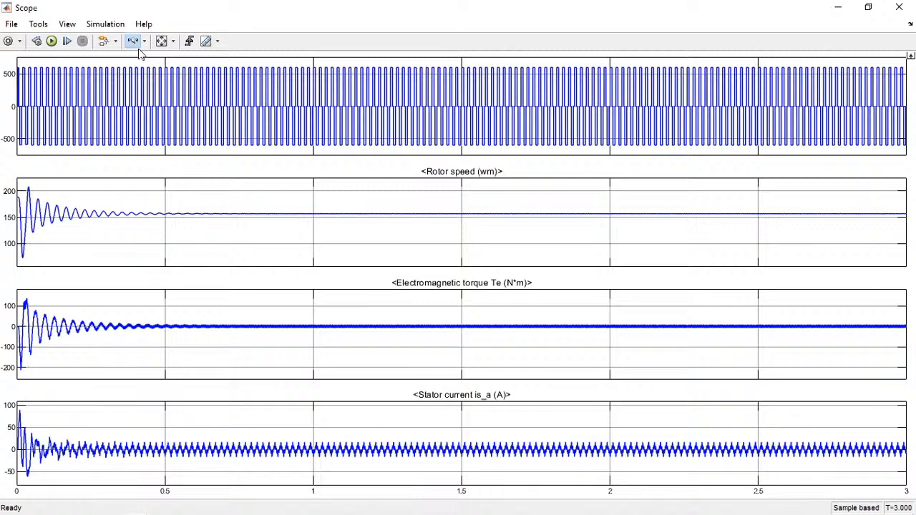
{"action": "left_click", "coordinate": [152, 97]}
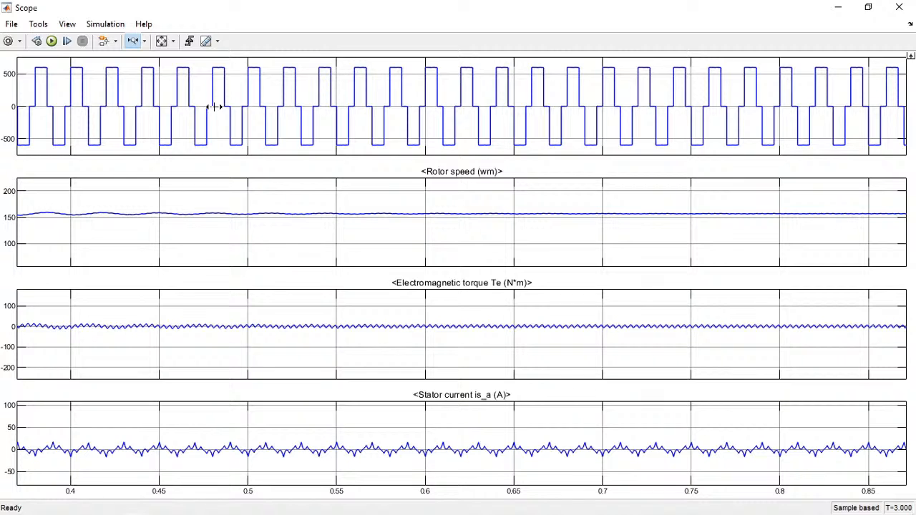
{"action": "left_click", "coordinate": [163, 45]}
{"action": "left_click", "coordinate": [162, 43]}
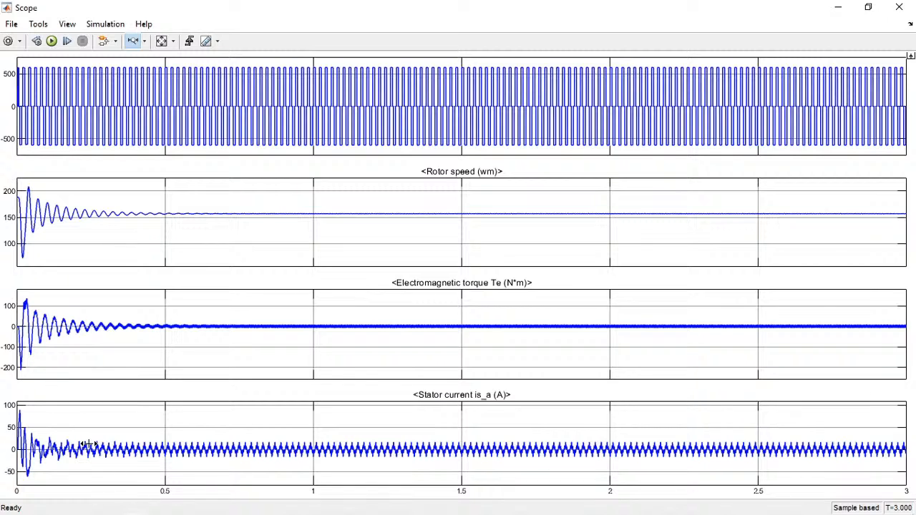
Examine the start-up transient over about the first 0.3 s of all four waveforms, and restore the full time range
{"action": "left_click_drag", "start_coordinate": [113, 464], "coordinate": [3, 460]}
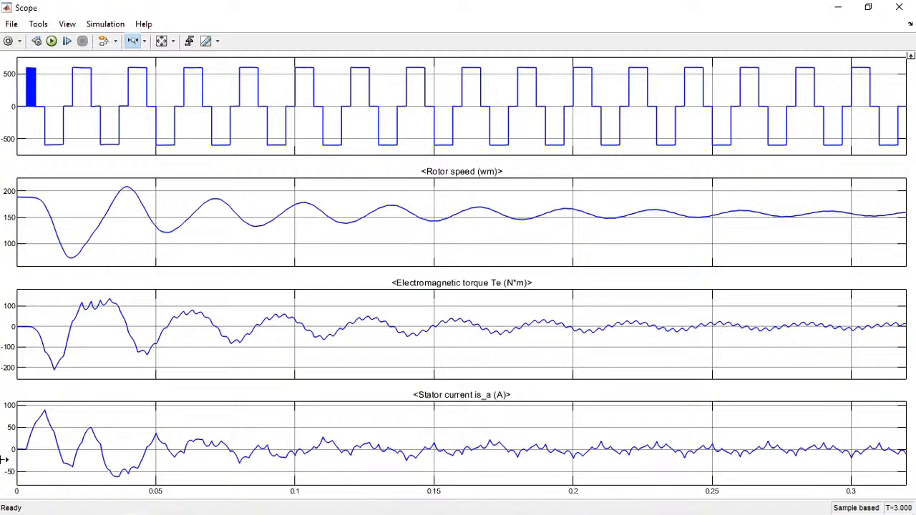
{"action": "left_click", "coordinate": [162, 40]}
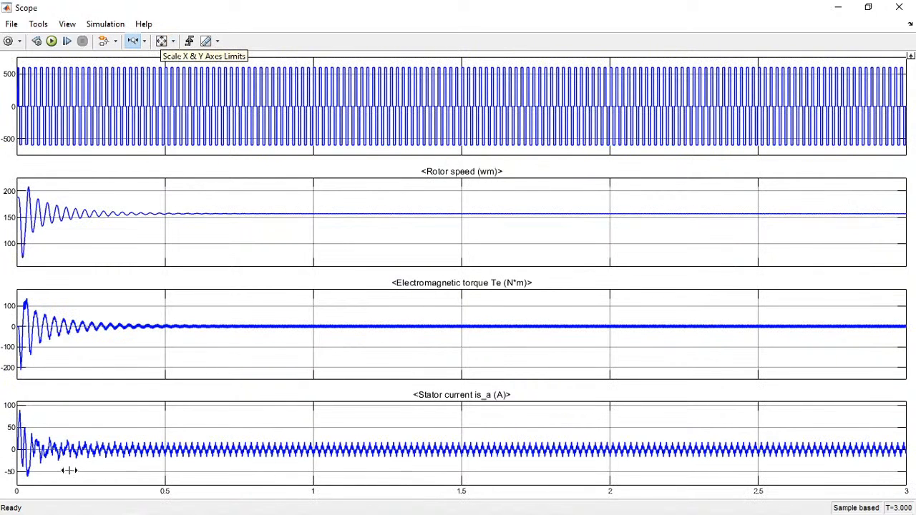
{"action": "left_click_drag", "start_coordinate": [69, 470], "coordinate": [3, 468]}
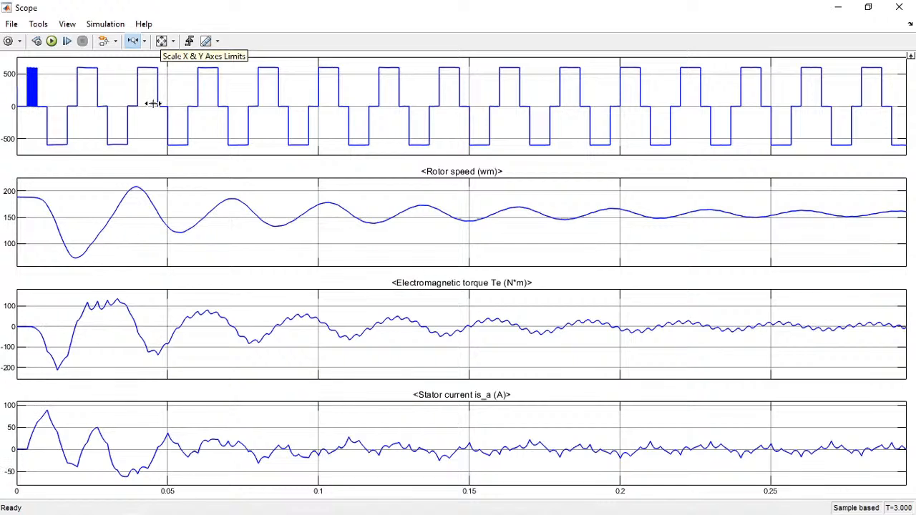
{"action": "left_click", "coordinate": [135, 42]}
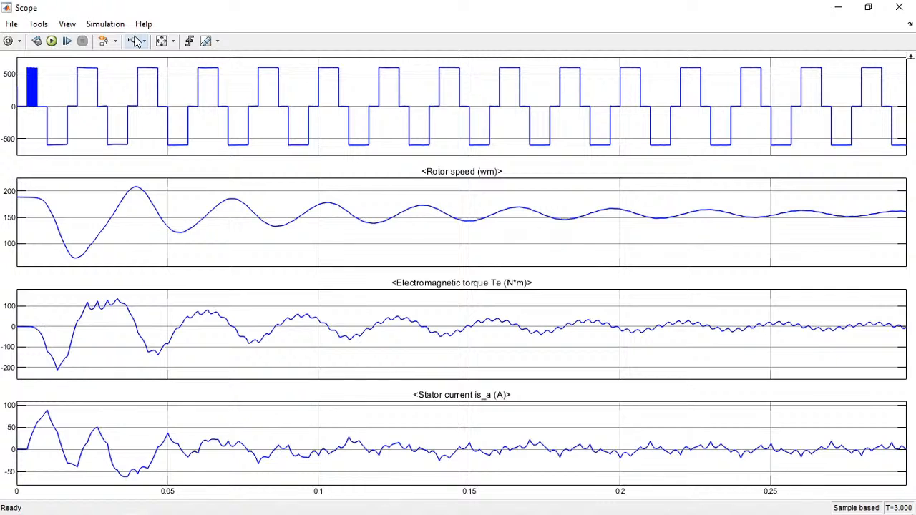
{"action": "left_click", "coordinate": [160, 43]}
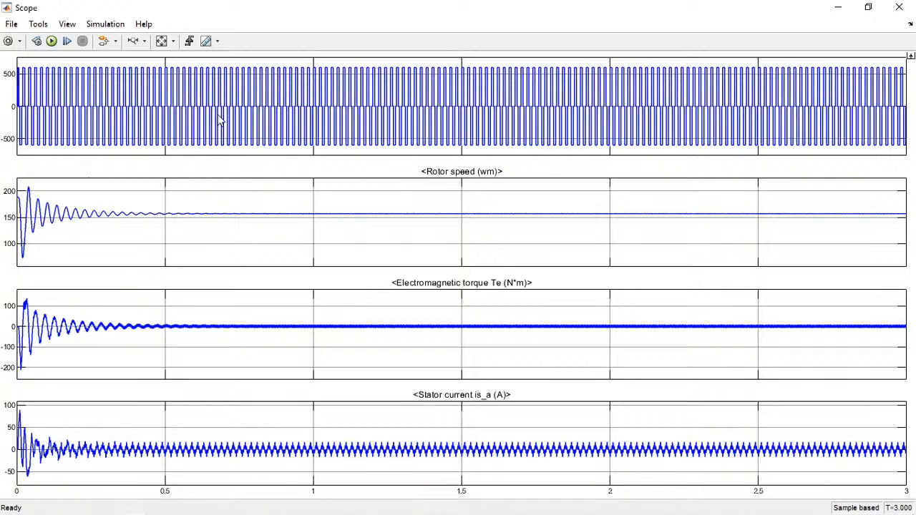
Return to the ACMtr_demo model and select the S1 Pulse Generator, checking the Scope waveforms once more
{"action": "key", "text": "alt+Tab"}
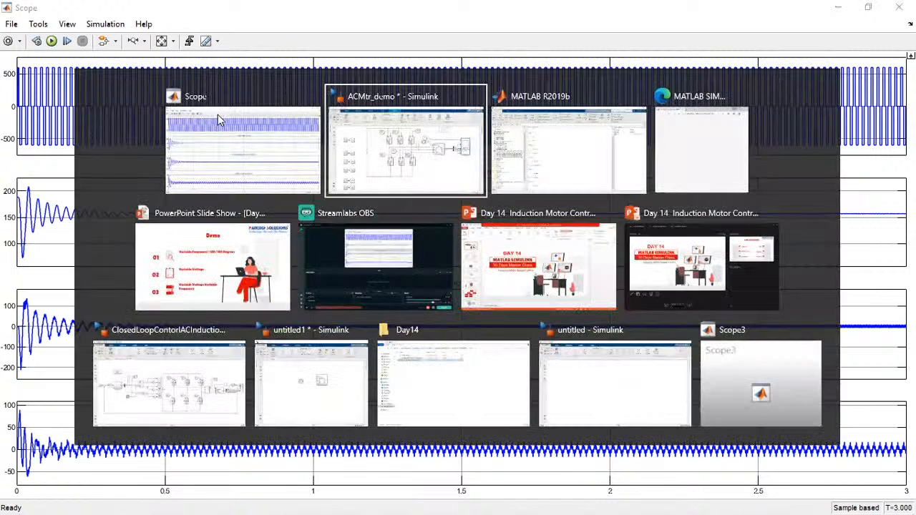
{"action": "left_click", "coordinate": [398, 163]}
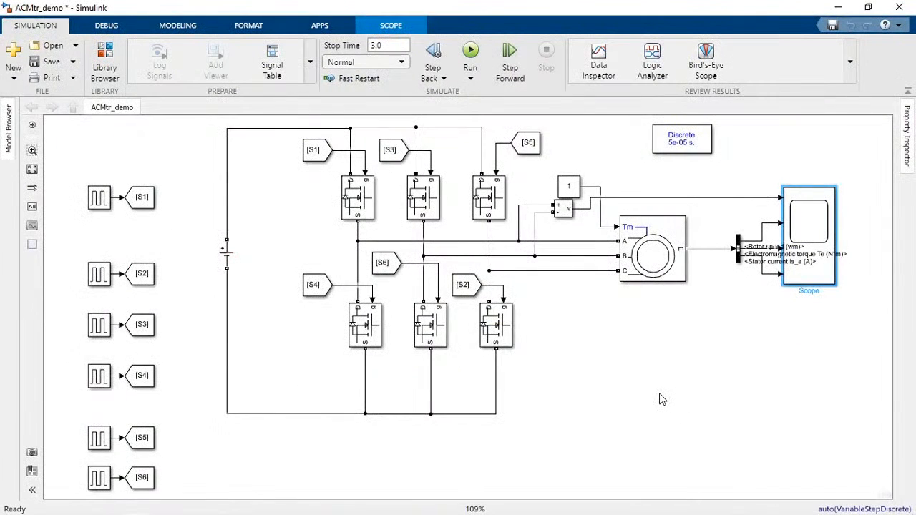
{"action": "left_click", "coordinate": [100, 203]}
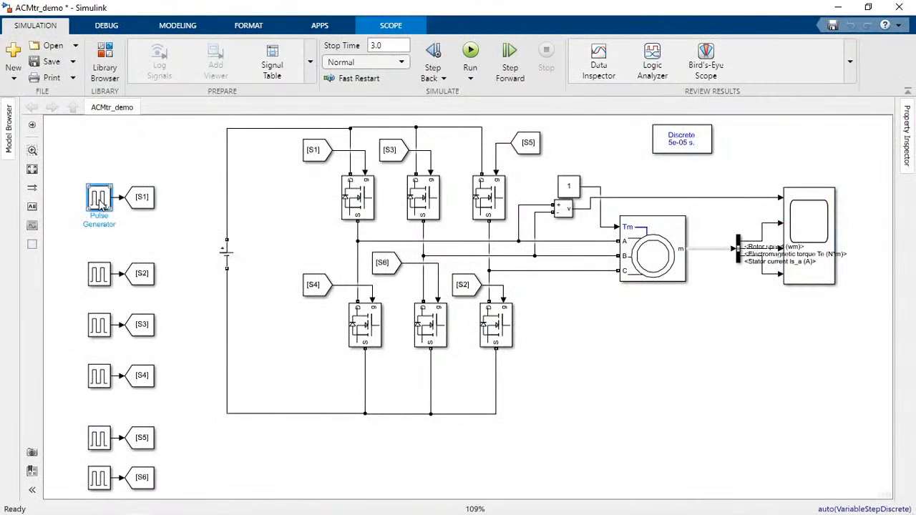
{"action": "key", "text": "alt+Tab"}
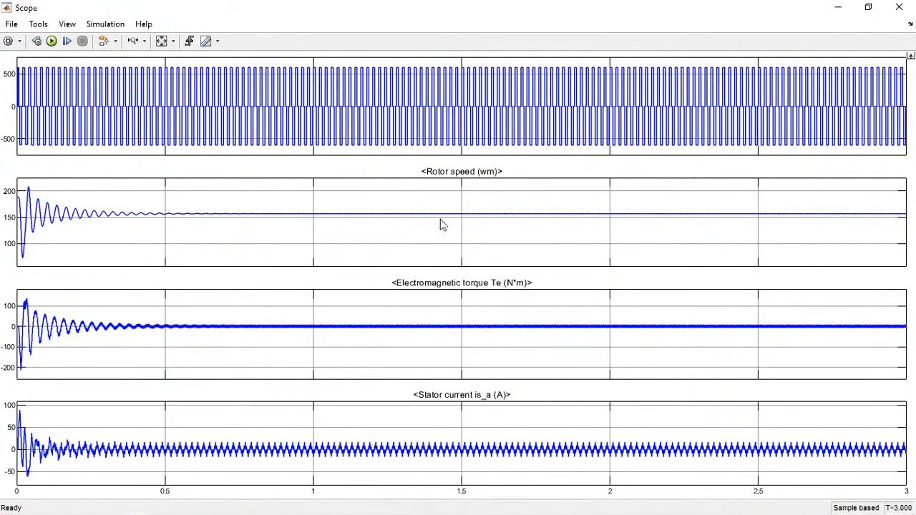
{"action": "key", "text": "alt+Tab"}
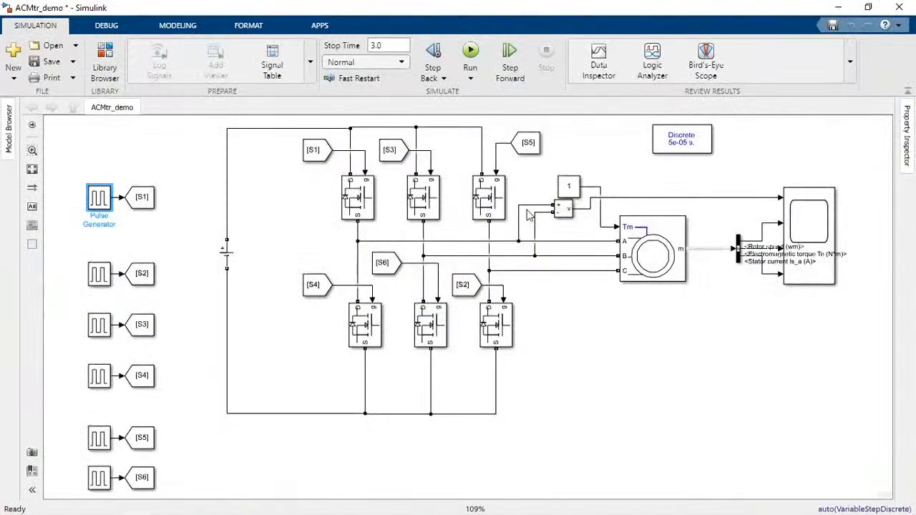
Move the bus selector closer to the asynchronous machine and add a Gain block in front of the Scope
{"action": "left_click", "coordinate": [707, 184]}
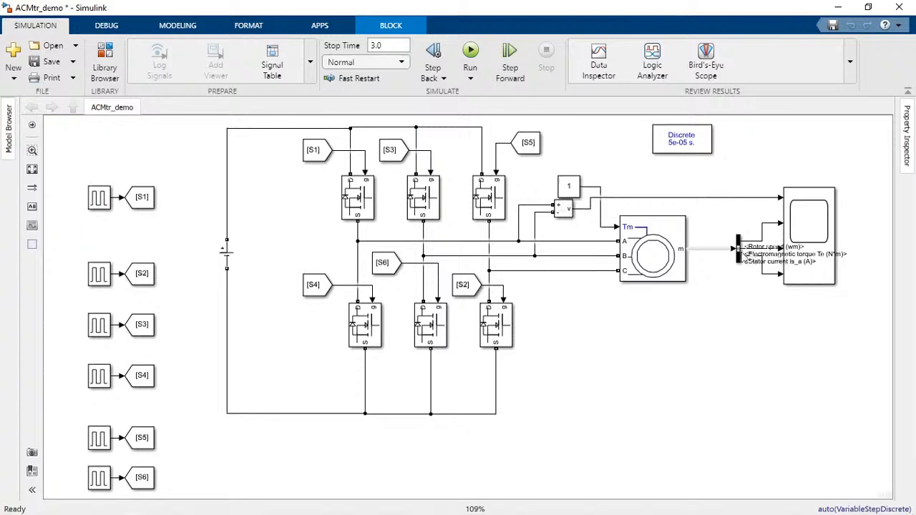
{"action": "left_click_drag", "start_coordinate": [740, 251], "coordinate": [714, 250]}
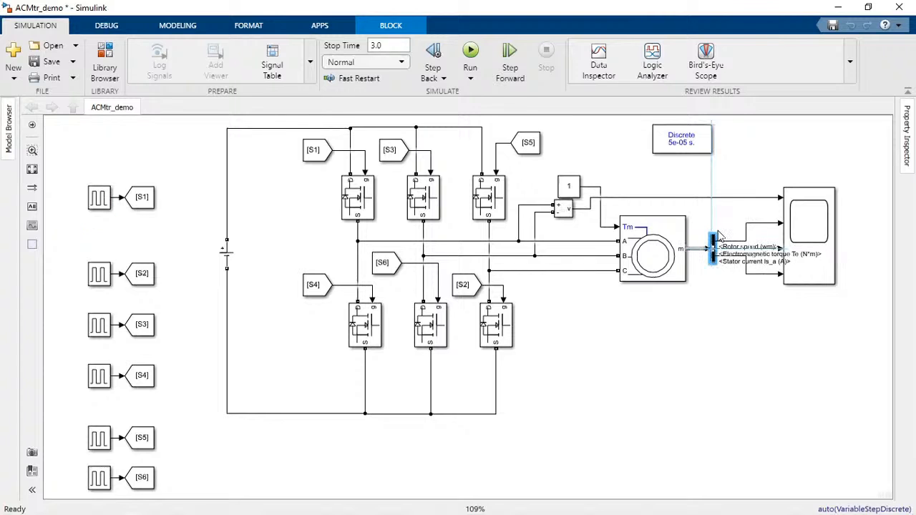
{"action": "double_click", "coordinate": [767, 152]}
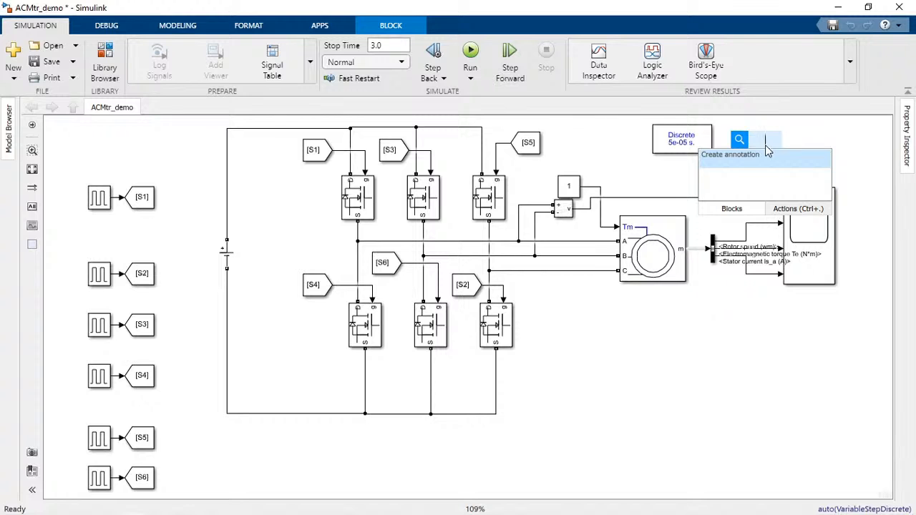
{"action": "type", "text": "gain"}
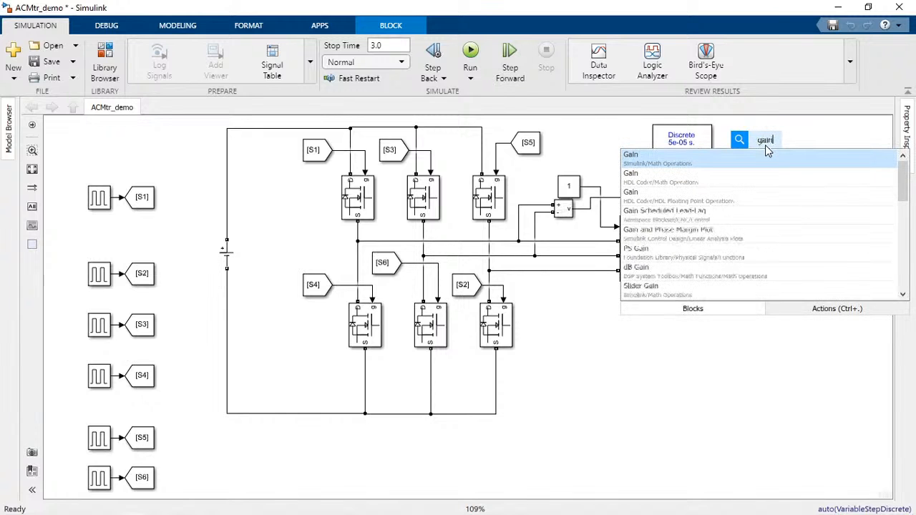
{"action": "key", "text": "Return"}
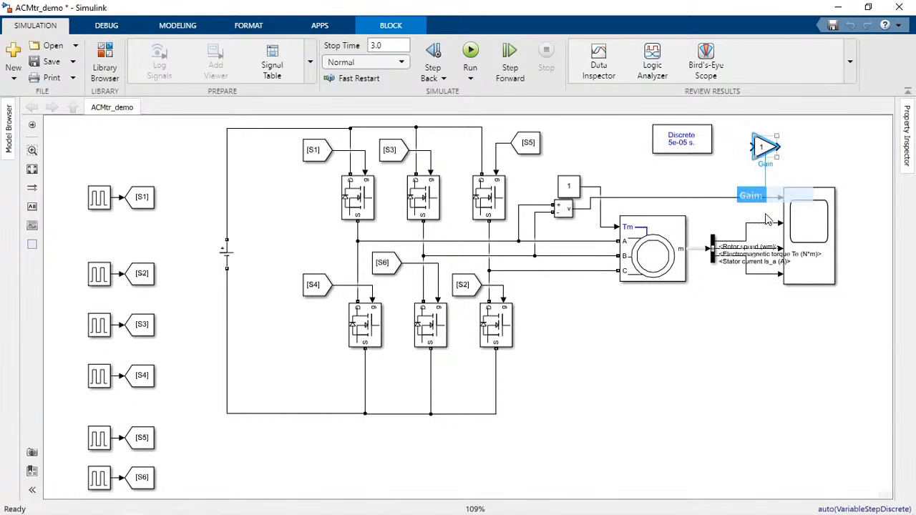
{"action": "left_click_drag", "start_coordinate": [764, 146], "coordinate": [850, 234]}
Wire the Gain block into the rotor speed line between the bus selector and the Scope's second input
{"action": "left_click", "coordinate": [758, 241]}
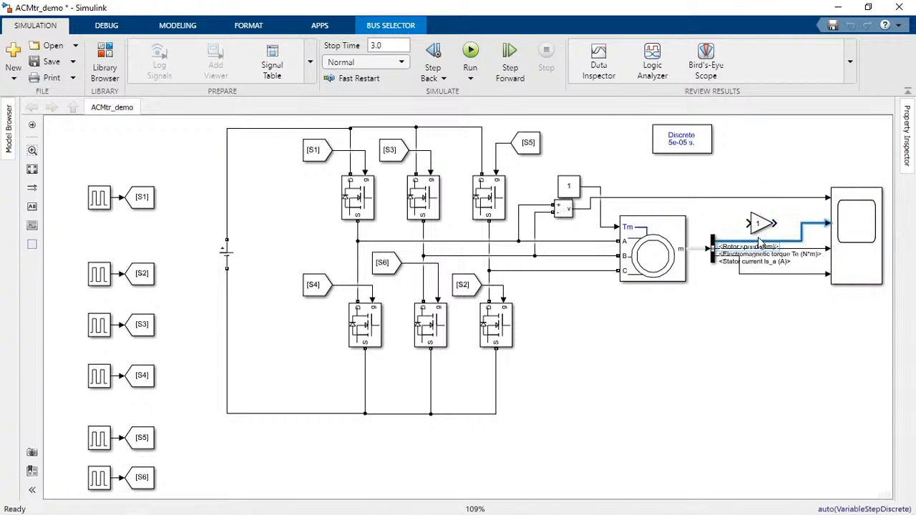
{"action": "left_click_drag", "start_coordinate": [758, 239], "coordinate": [758, 224]}
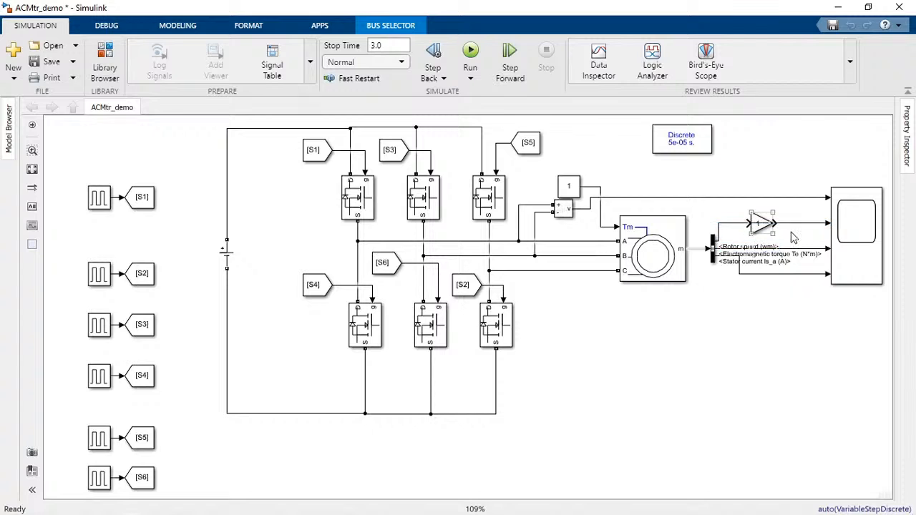
{"action": "left_click", "coordinate": [750, 235]}
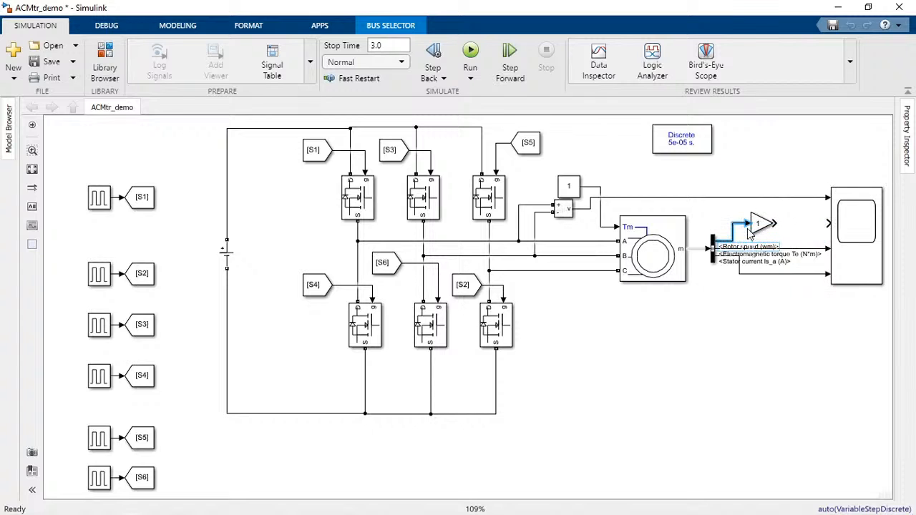
{"action": "left_click", "coordinate": [761, 224]}
{"action": "left_click_drag", "start_coordinate": [778, 224], "coordinate": [788, 225]}
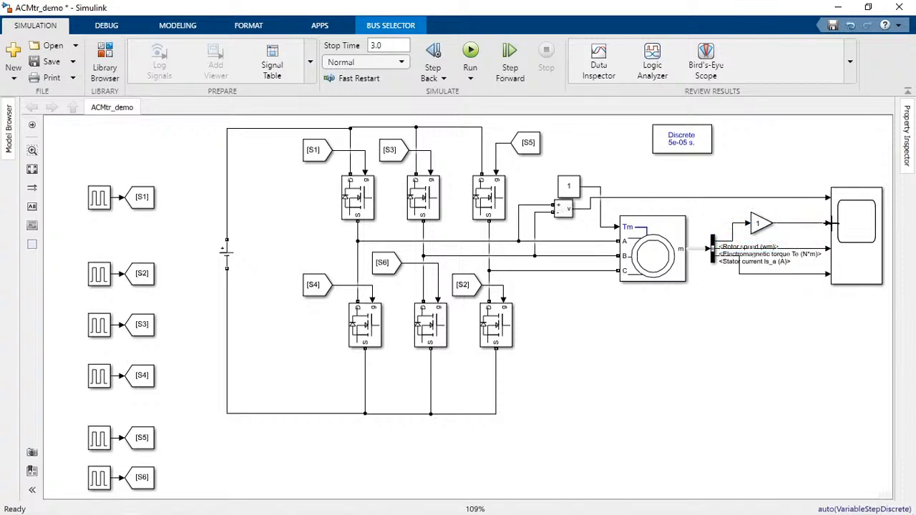
Set the Gain block's gain to 30/pi to convert the rotor speed to rpm, and save the model
{"action": "double_click", "coordinate": [758, 224]}
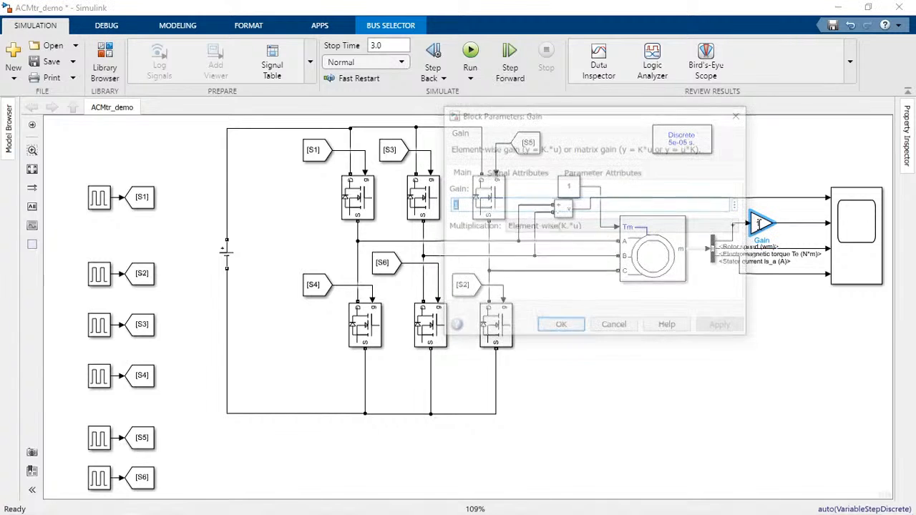
{"action": "type", "text": "30"}
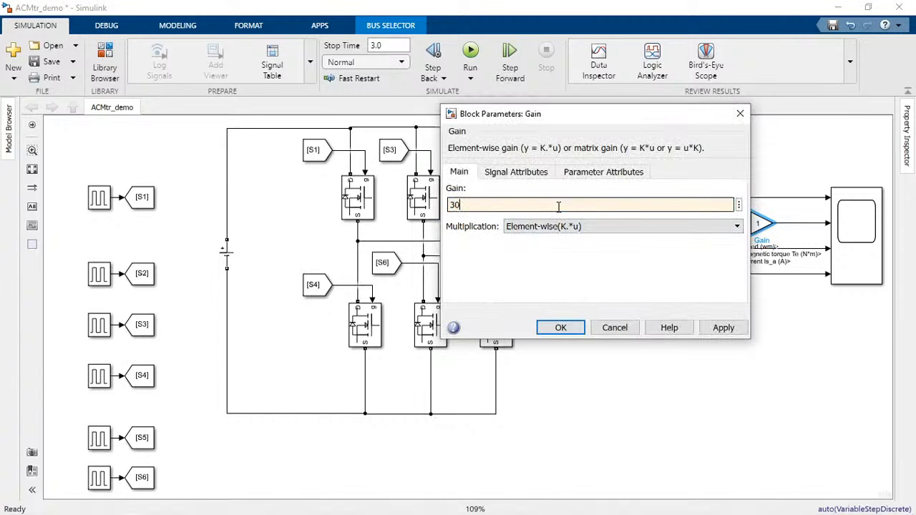
{"action": "type", "text": "/pi"}
{"action": "key", "text": "Return"}
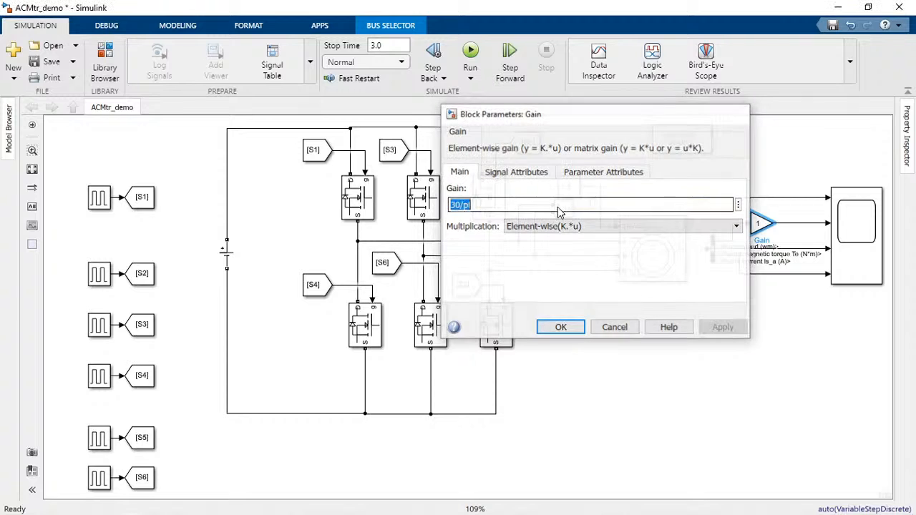
{"action": "left_click", "coordinate": [588, 370]}
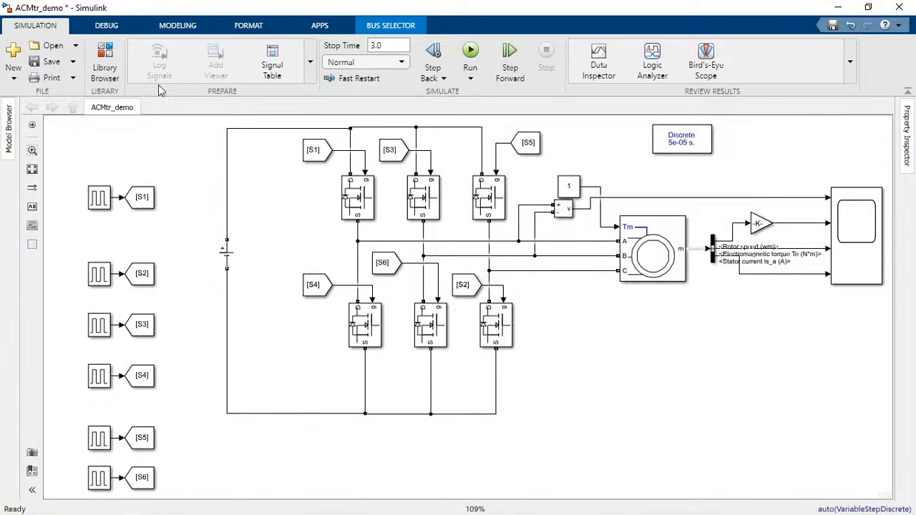
{"action": "left_click", "coordinate": [51, 61]}
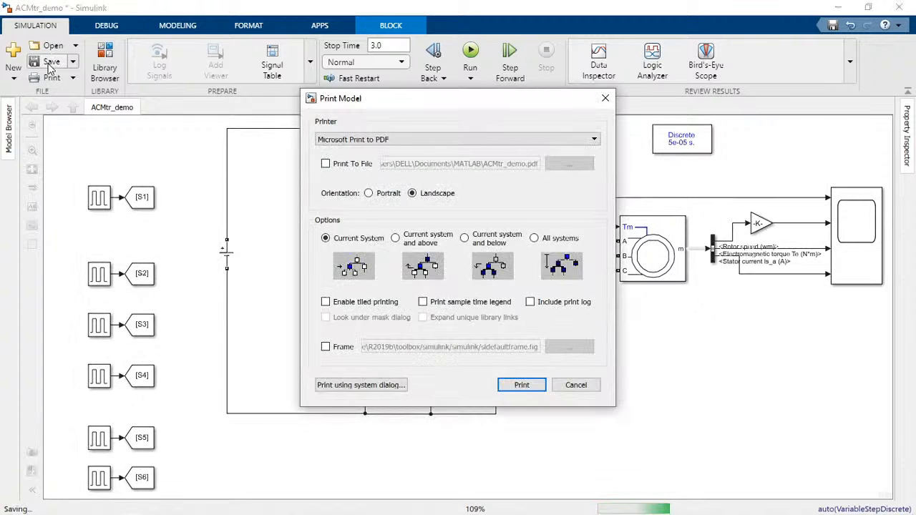
Run the simulation and fit the Scope's axes limits to all four signals
{"action": "left_click", "coordinate": [471, 52]}
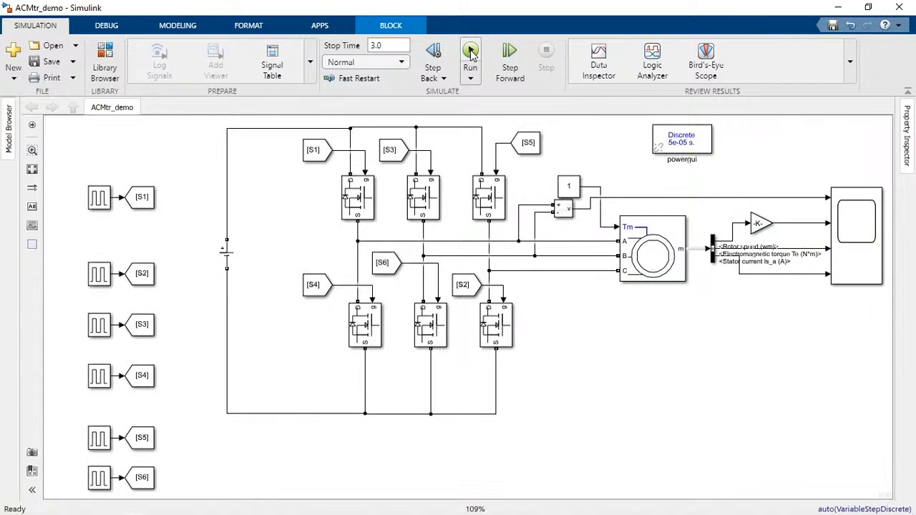
{"action": "left_click", "coordinate": [835, 232]}
{"action": "double_click", "coordinate": [836, 232]}
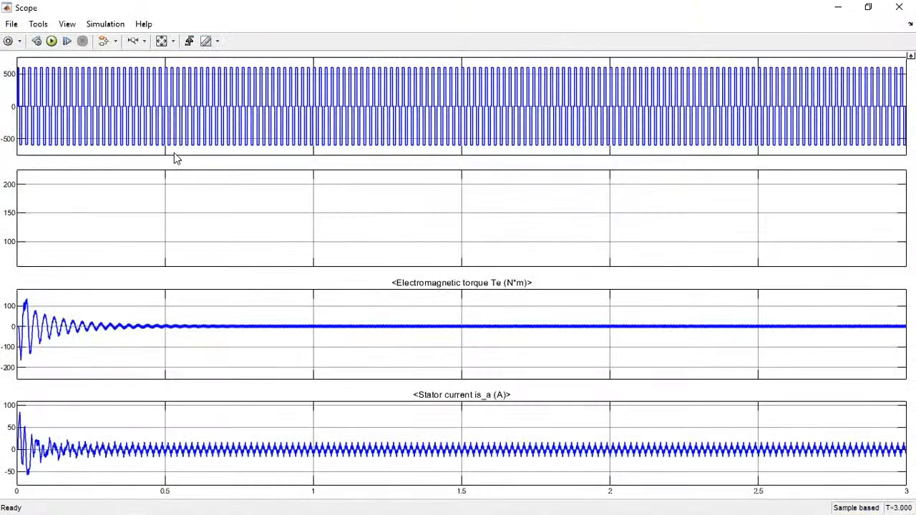
{"action": "left_click", "coordinate": [163, 42]}
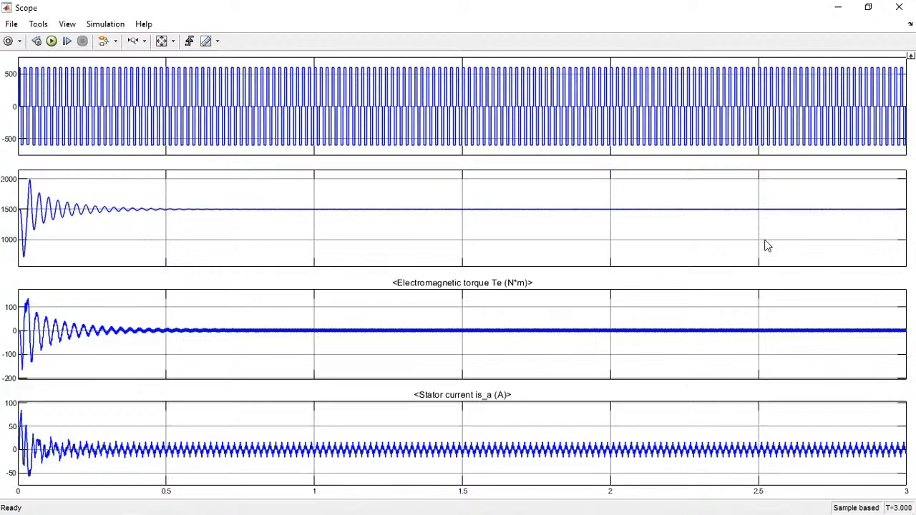
Return to the ACMtr_demo model and set the period of the S1 Pulse Generator to 1/40 s
{"action": "left_click", "coordinate": [832, 13]}
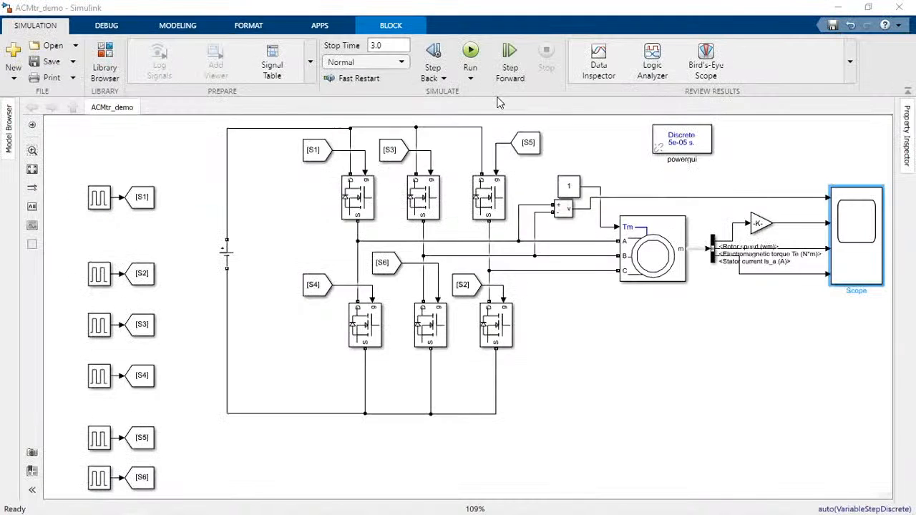
{"action": "key", "text": "alt+Tab"}
{"action": "key", "text": "Tab"}
{"action": "left_click", "coordinate": [603, 99]}
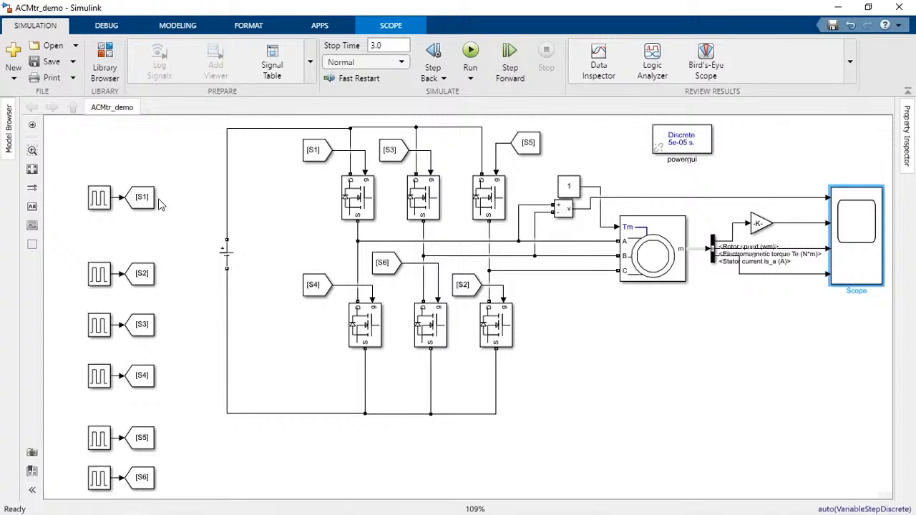
{"action": "double_click", "coordinate": [99, 197]}
{"action": "scroll", "coordinate": [231, 231], "scroll_direction": "down", "scroll_amount": 1}
{"action": "triple_click", "coordinate": [225, 239]}
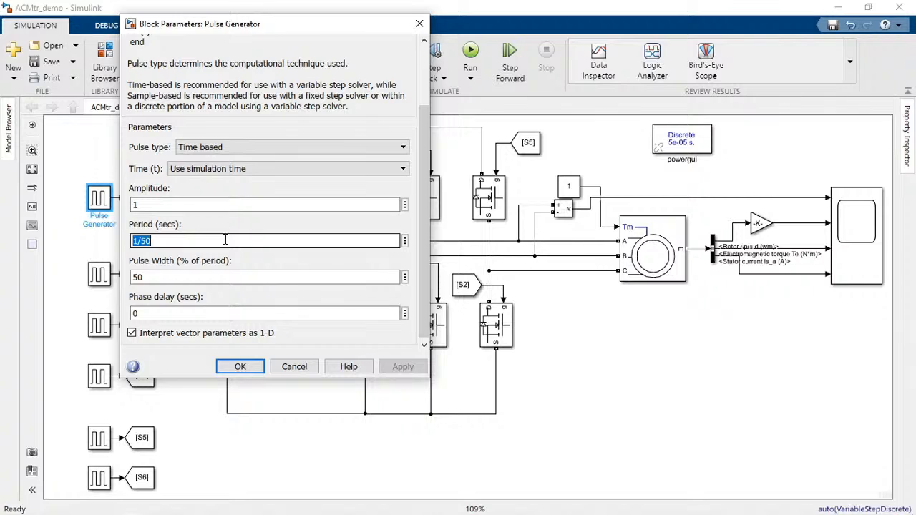
{"action": "type", "text": "1/6"}
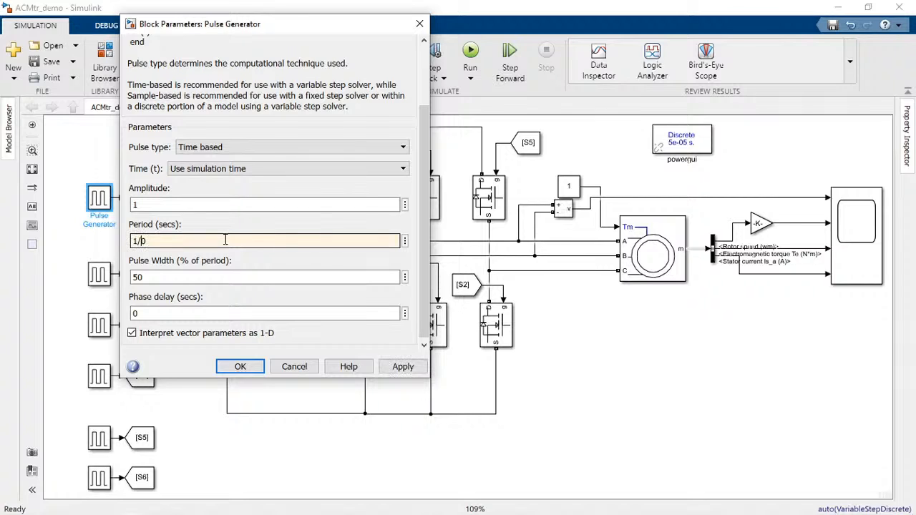
{"action": "type", "text": "4"}
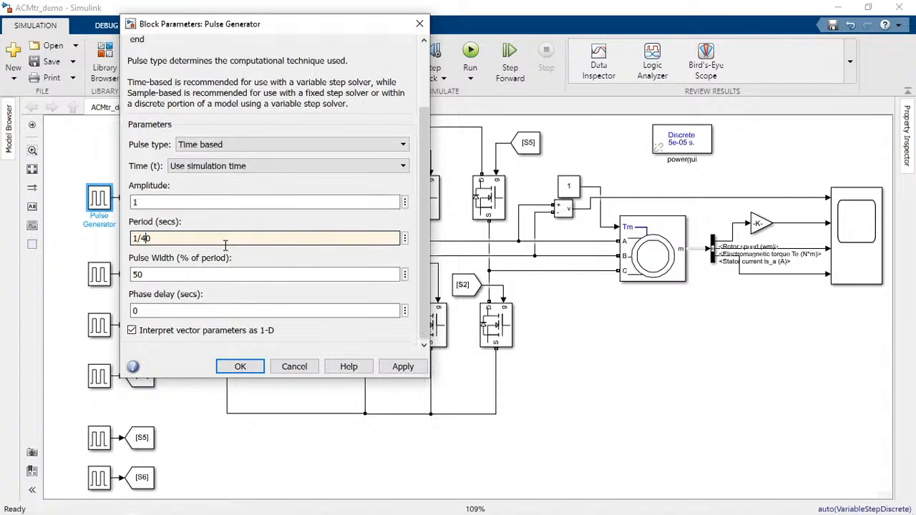
{"action": "left_click", "coordinate": [241, 367]}
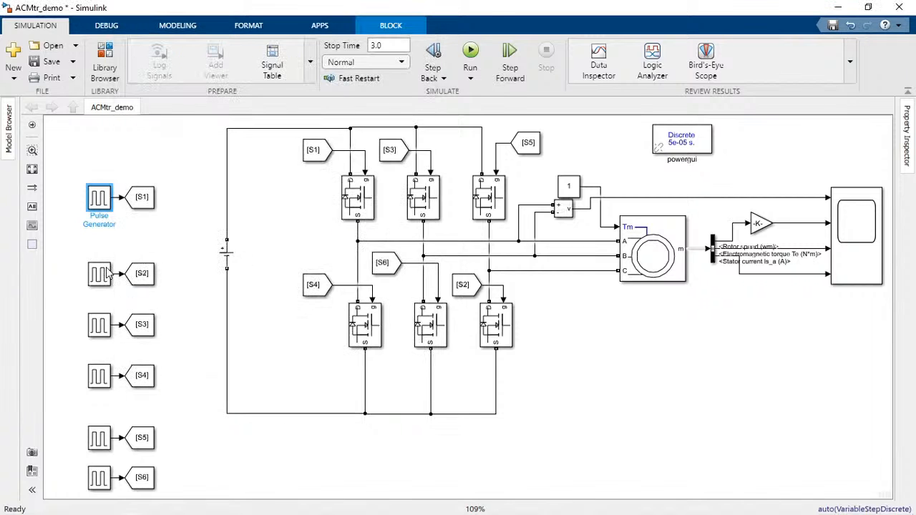
Set the period of the S2 Pulse Generator to 1/40 s
{"action": "double_click", "coordinate": [106, 273]}
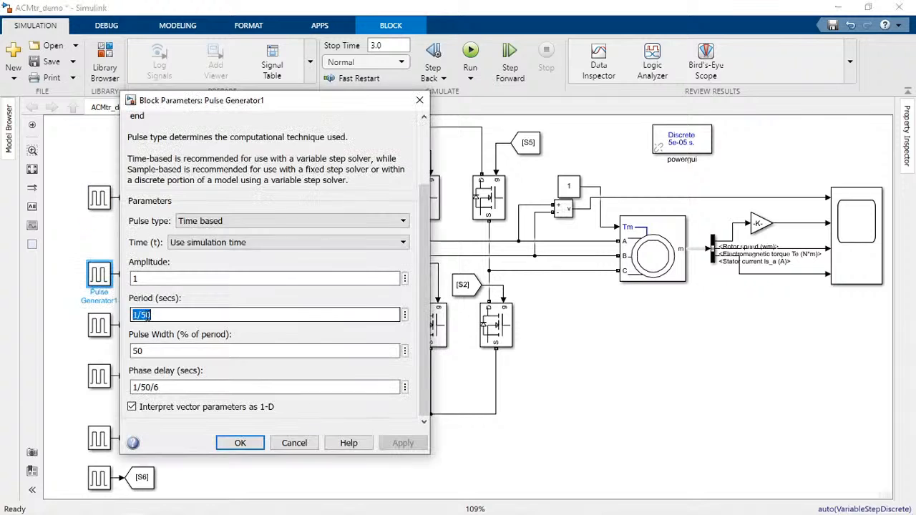
{"action": "left_click", "coordinate": [143, 314]}
{"action": "key", "text": "BackSpace"}
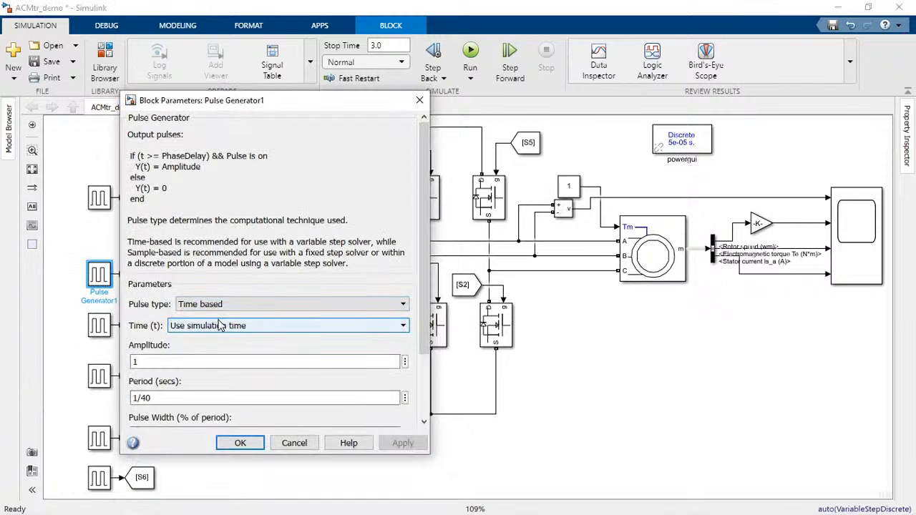
{"action": "scroll", "coordinate": [148, 389], "scroll_direction": "down", "scroll_amount": 3}
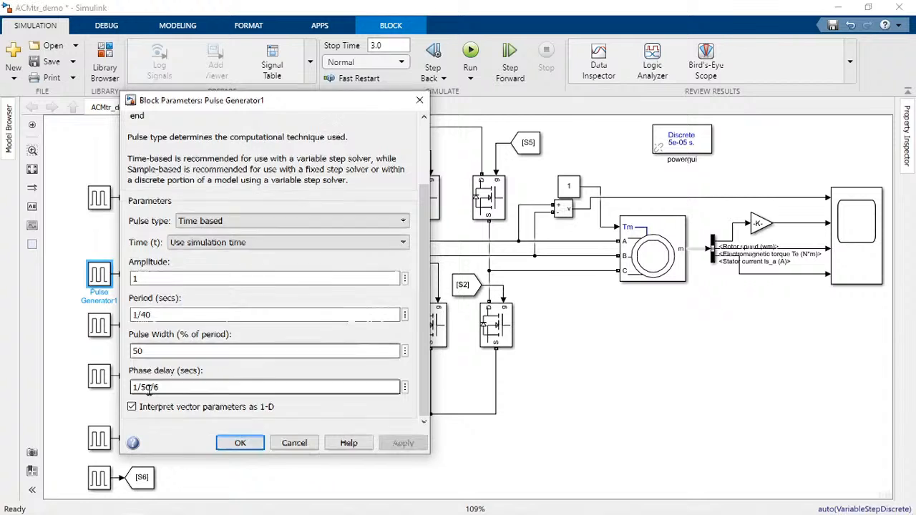
{"action": "key", "text": "Return"}
Set the period of the S3 Pulse Generator to 1/40 s
{"action": "left_click", "coordinate": [100, 324]}
{"action": "double_click", "coordinate": [100, 323]}
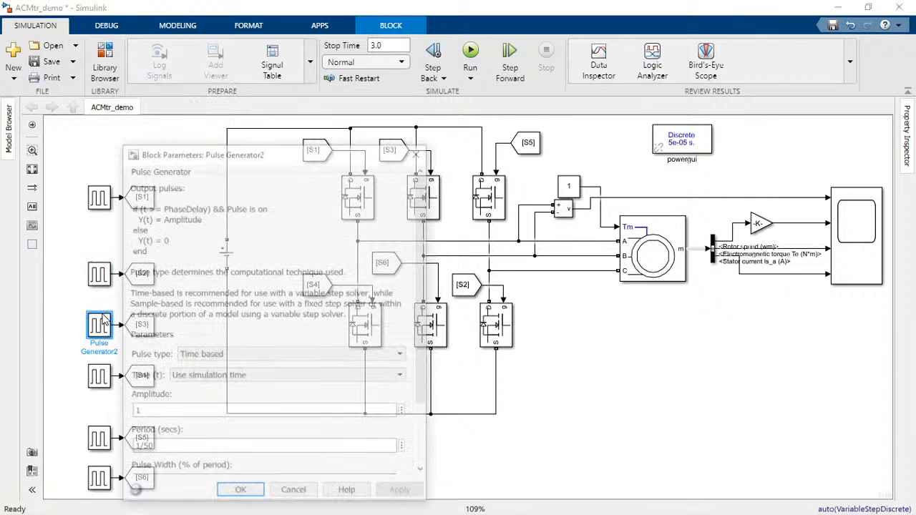
{"action": "scroll", "coordinate": [155, 366], "scroll_direction": "down", "scroll_amount": 3}
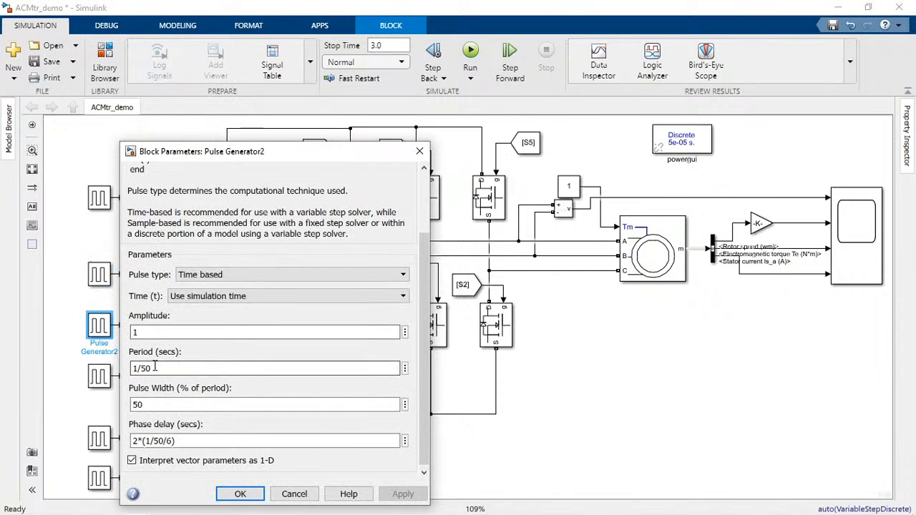
{"action": "left_click", "coordinate": [155, 366]}
{"action": "key", "text": "Left"}
{"action": "key", "text": "BackSpace"}
{"action": "type", "text": "4"}
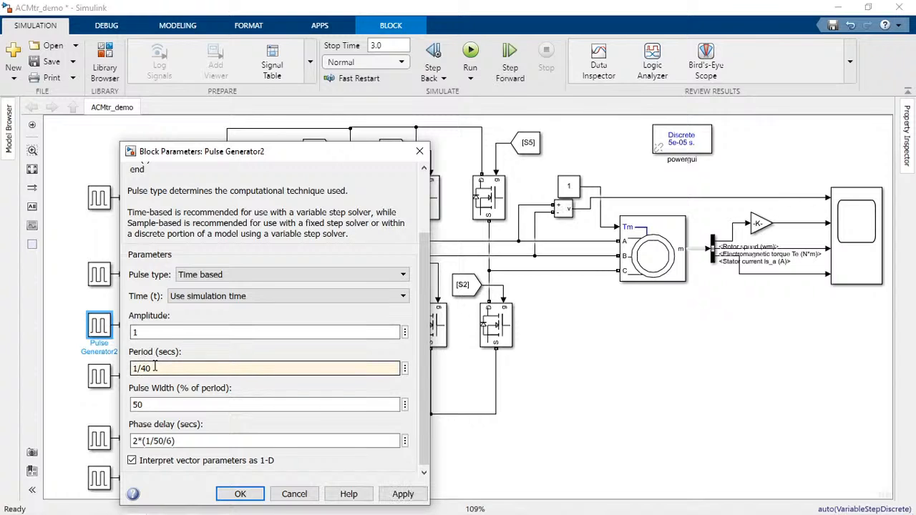
Set the phase delay of the S3 Pulse Generator to 2*(1/40/6) s and apply its parameters
{"action": "key", "text": "Tab"}
{"action": "key", "text": "Tab"}
{"action": "key", "text": "End"}
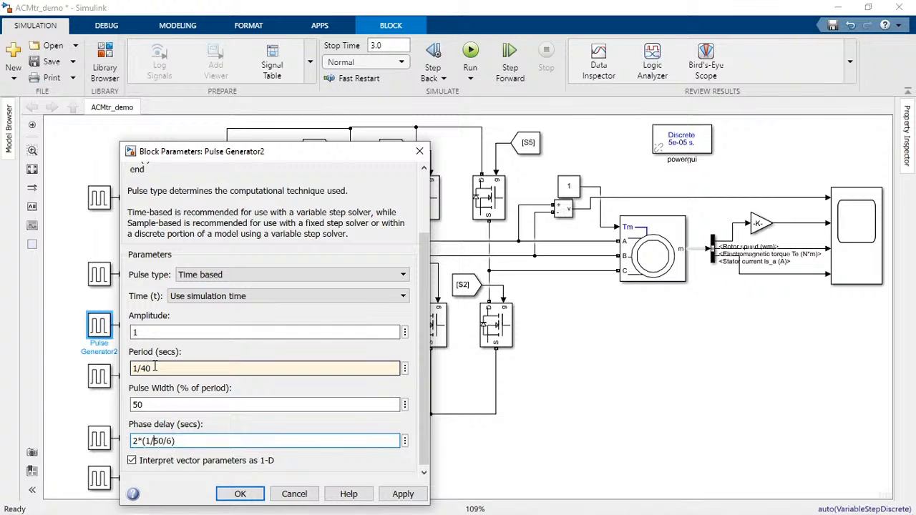
{"action": "key", "text": "Left"}
{"action": "key", "text": "Left"}
{"action": "key", "text": "Left"}
{"action": "key", "text": "Left"}
{"action": "key", "text": "BackSpace"}
{"action": "type", "text": "4"}
{"action": "key", "text": "Return"}
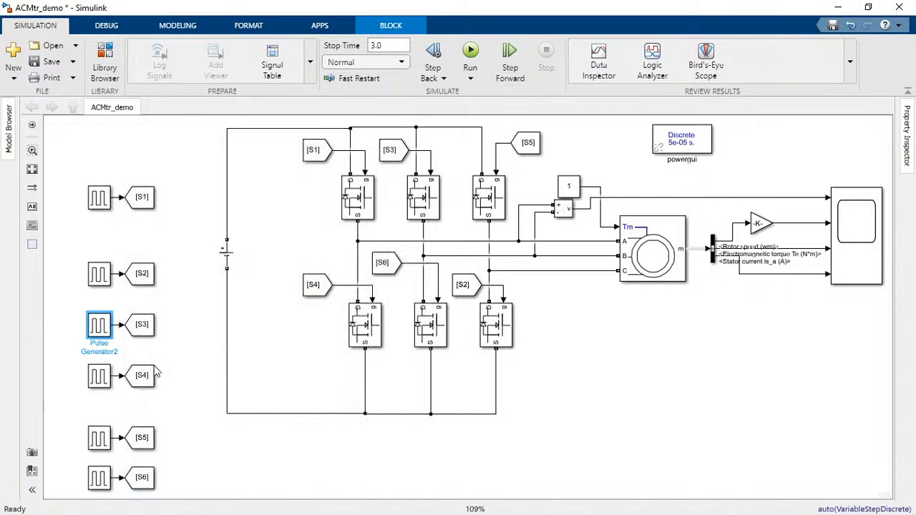
Set the period of the S4 Pulse Generator to 1/40 s
{"action": "double_click", "coordinate": [98, 374]}
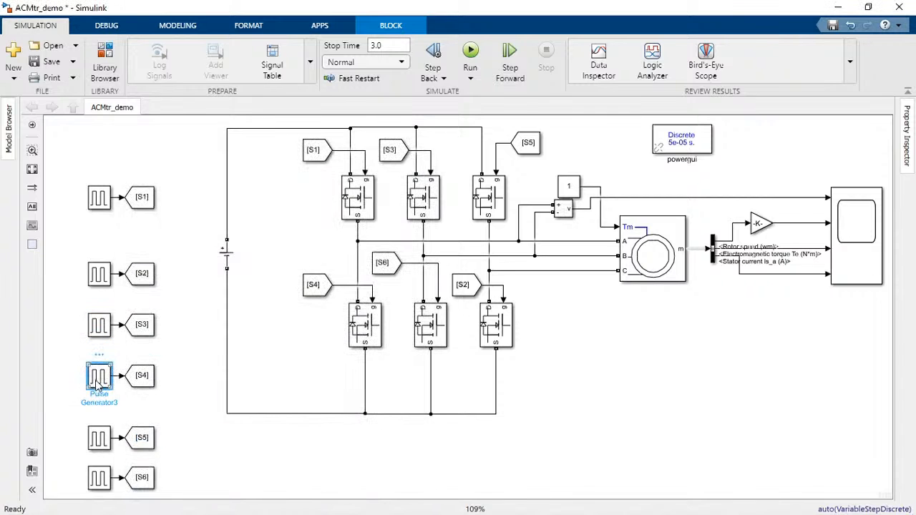
{"action": "scroll", "coordinate": [141, 357], "scroll_direction": "down", "scroll_amount": 3}
{"action": "left_click", "coordinate": [142, 371]}
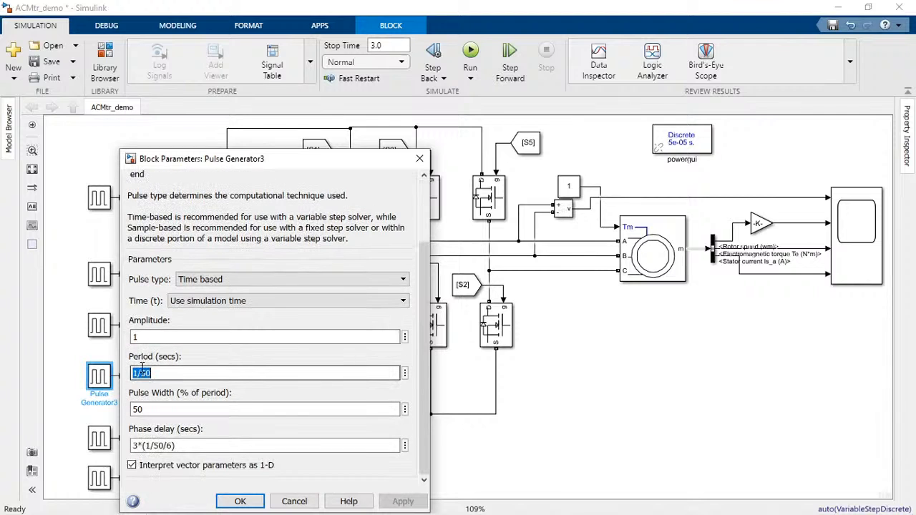
{"action": "key", "text": "BackSpace"}
{"action": "type", "text": "4"}
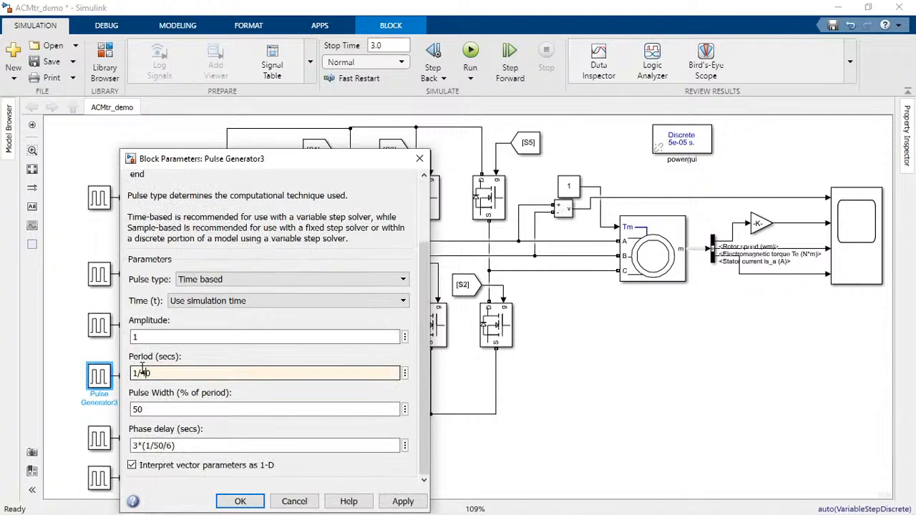
Set the phase delay of the S4 Pulse Generator to 3*(1/40/6) s and apply its parameters
{"action": "key", "text": "Tab"}
{"action": "key", "text": "Tab"}
{"action": "key", "text": "Tab"}
{"action": "key", "text": "Tab"}
{"action": "key", "text": "Tab"}
{"action": "key", "text": "shift+Tab"}
{"action": "key", "text": "Left"}
{"action": "key", "text": "Left"}
{"action": "key", "text": "Left"}
{"action": "key", "text": "Left"}
{"action": "key", "text": "BackSpace"}
{"action": "type", "text": "4"}
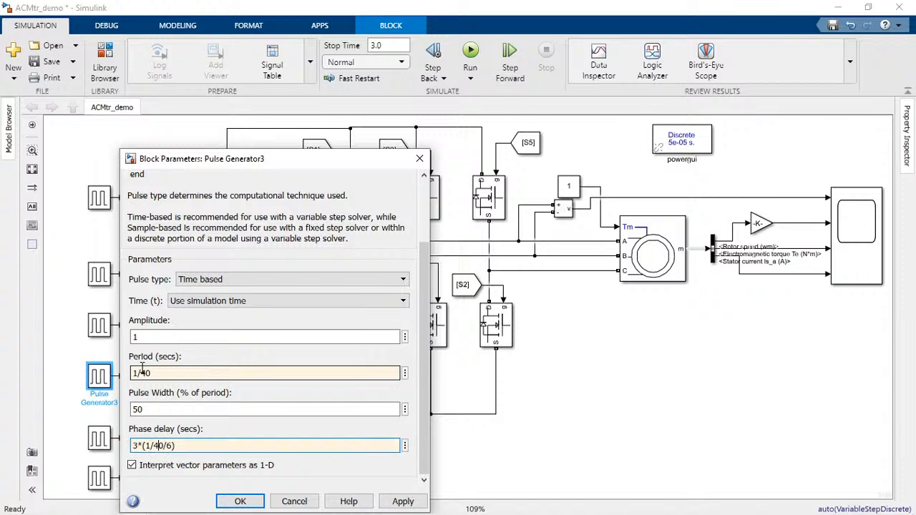
{"action": "key", "text": "Return"}
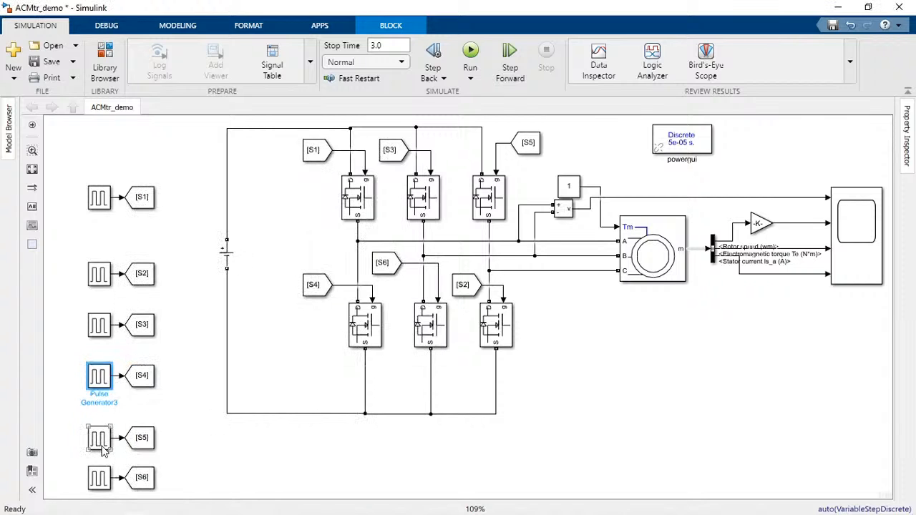
Set the period of the S5 Pulse Generator to 1/40 s
{"action": "double_click", "coordinate": [100, 439]}
{"action": "left_click_drag", "start_coordinate": [261, 163], "coordinate": [292, 52]}
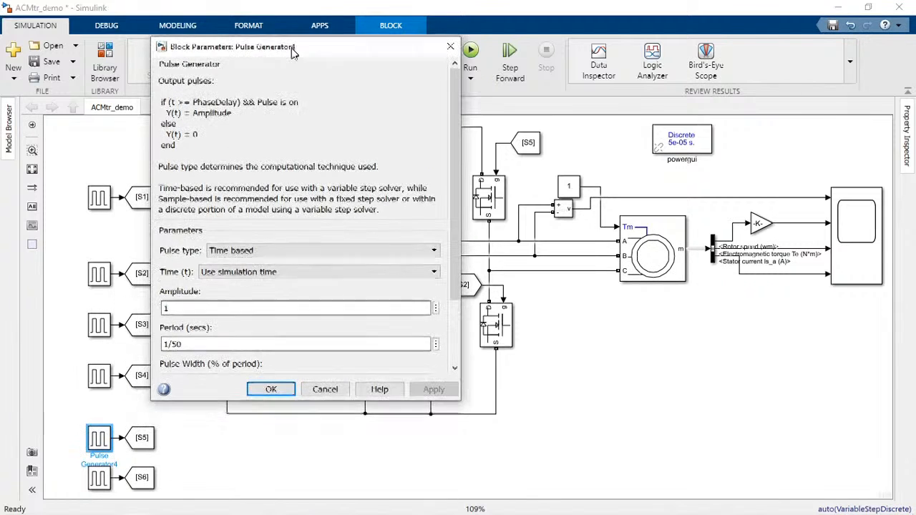
{"action": "scroll", "coordinate": [215, 250], "scroll_direction": "down", "scroll_amount": 3}
{"action": "left_click", "coordinate": [207, 259]}
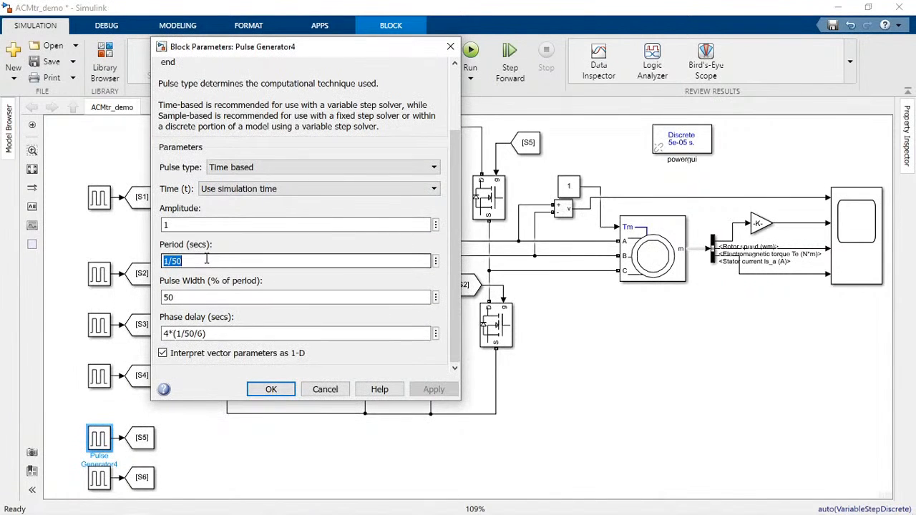
{"action": "key", "text": "Left"}
{"action": "key", "text": "Left"}
{"action": "key", "text": "Left"}
{"action": "key", "text": "Right"}
{"action": "key", "text": "Delete"}
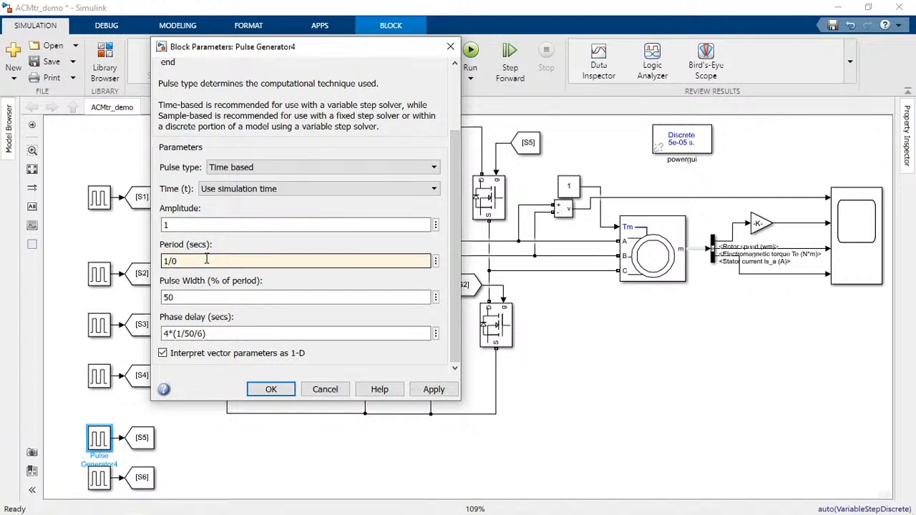
{"action": "type", "text": "4"}
Set the phase delay of the S5 Pulse Generator to 4*(1/40/6) s and apply its parameters
{"action": "left_click", "coordinate": [214, 333]}
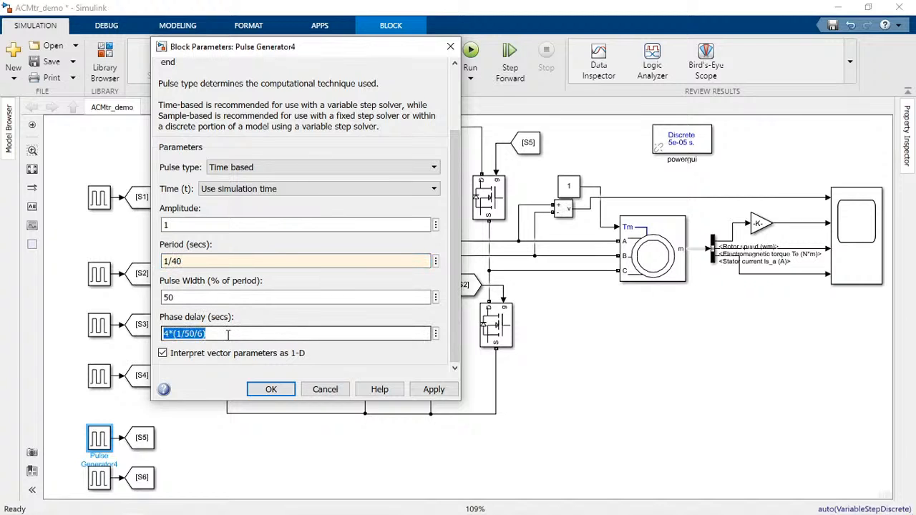
{"action": "left_click", "coordinate": [228, 334]}
{"action": "key", "text": "Left"}
{"action": "key", "text": "Left"}
{"action": "key", "text": "Left"}
{"action": "key", "text": "Left"}
{"action": "key", "text": "Left"}
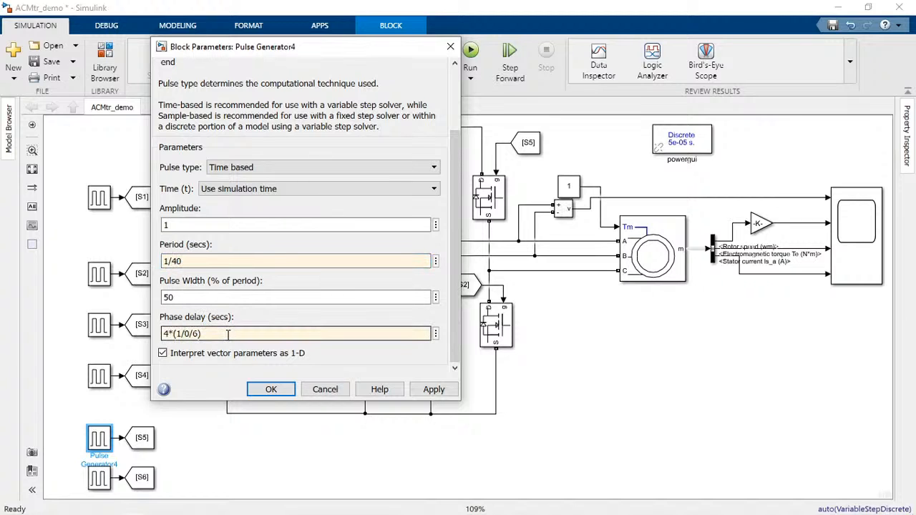
{"action": "key", "text": "Delete"}
{"action": "type", "text": "4"}
{"action": "key", "text": "Return"}
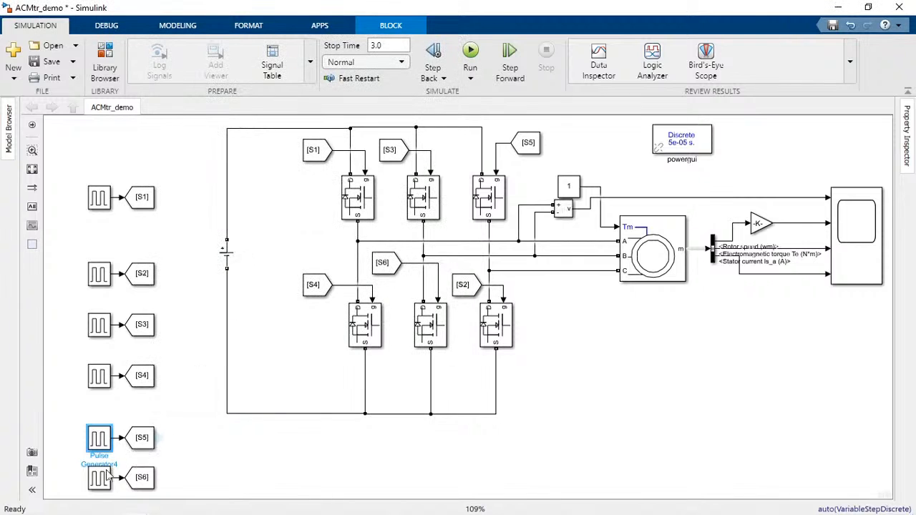
Set the period of the S6 Pulse Generator to 1/40 s
{"action": "double_click", "coordinate": [101, 477]}
{"action": "scroll", "coordinate": [229, 382], "scroll_direction": "down", "scroll_amount": 3}
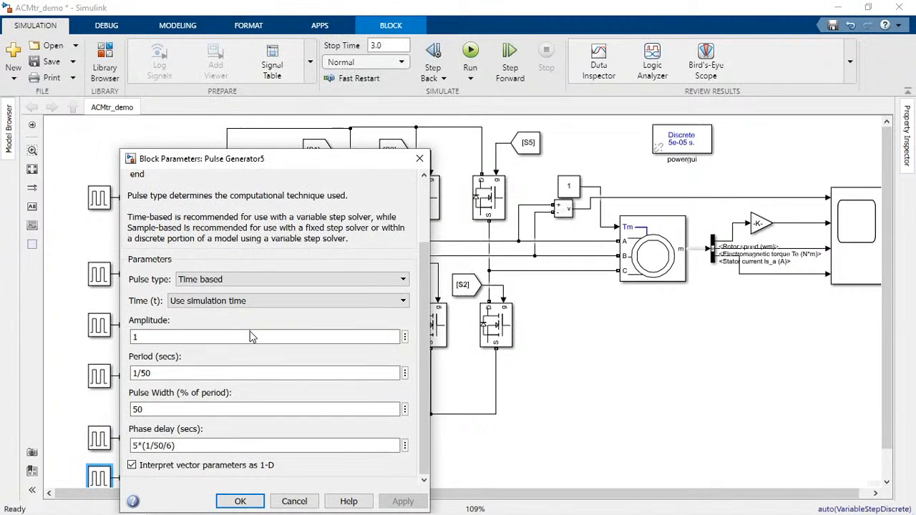
{"action": "left_click", "coordinate": [242, 367]}
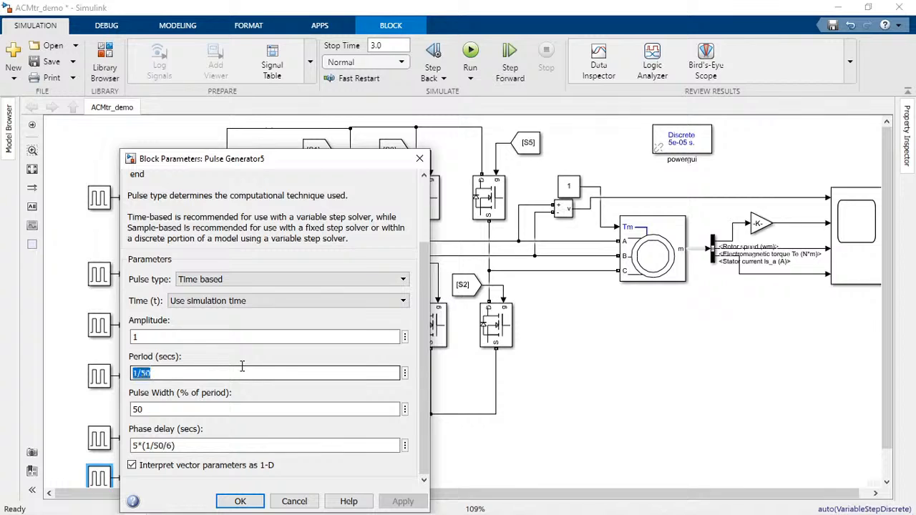
{"action": "key", "text": "Left"}
{"action": "key", "text": "Left"}
{"action": "key", "text": "Delete"}
{"action": "type", "text": "4"}
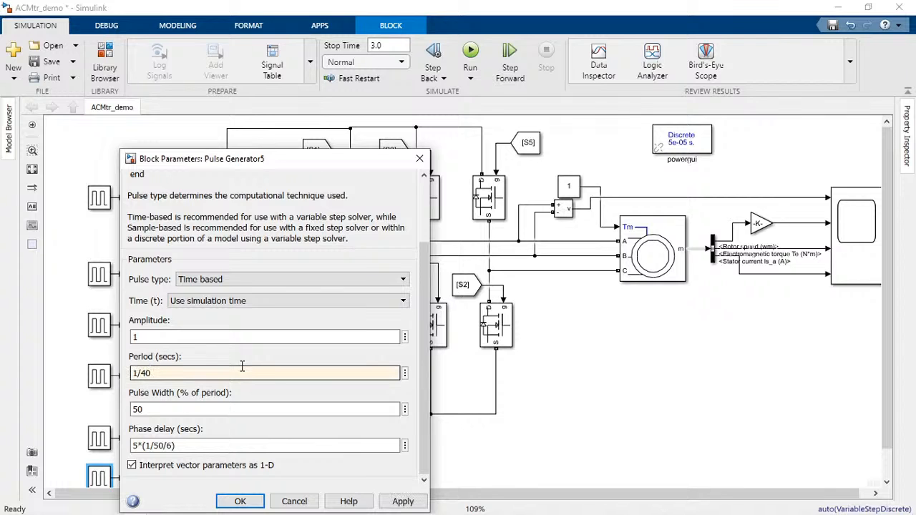
Set the phase delay of the S6 Pulse Generator to 5*(1/40/6) s and apply its parameters
{"action": "key", "text": "Tab"}
{"action": "key", "text": "Tab"}
{"action": "key", "text": "Tab"}
{"action": "key", "text": "shift+Tab"}
{"action": "key", "text": "shift+Tab"}
{"action": "key", "text": "Left"}
{"action": "key", "text": "Left"}
{"action": "key", "text": "Left"}
{"action": "key", "text": "Left"}
{"action": "key", "text": "BackSpace"}
{"action": "type", "text": "4"}
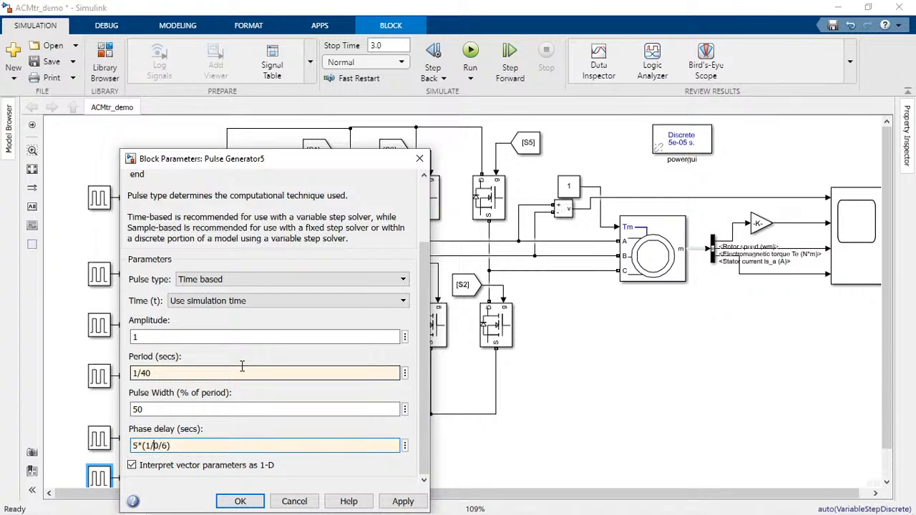
{"action": "key", "text": "Return"}
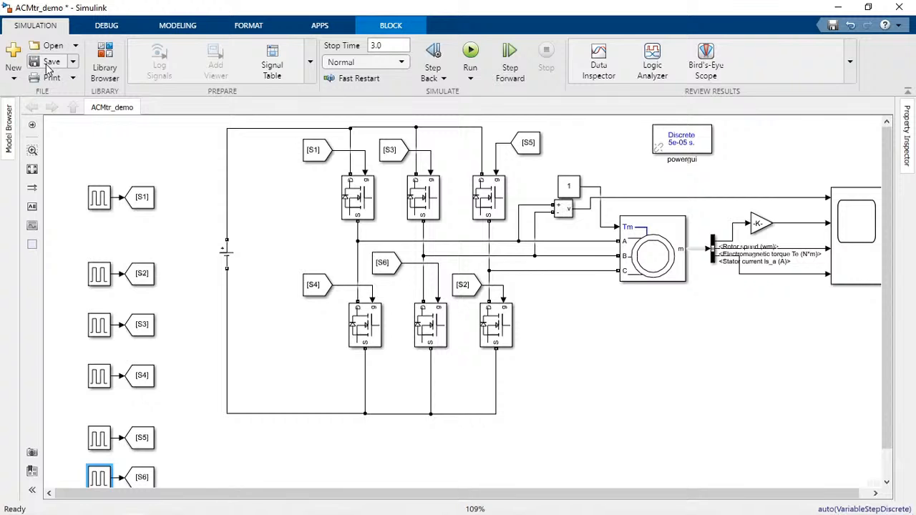
Save the model, run the 3 s simulation and examine the voltage, speed, torque and stator current curves in the Scope
{"action": "left_click", "coordinate": [48, 64]}
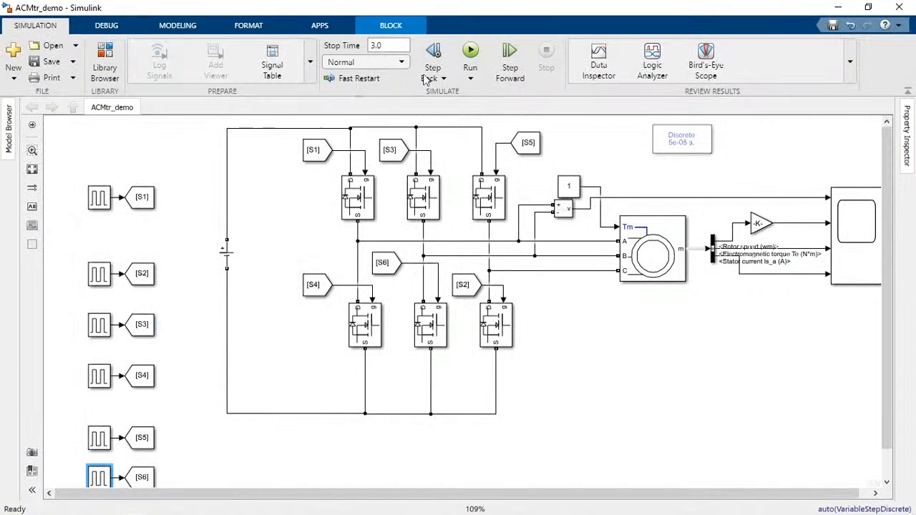
{"action": "left_click", "coordinate": [472, 54]}
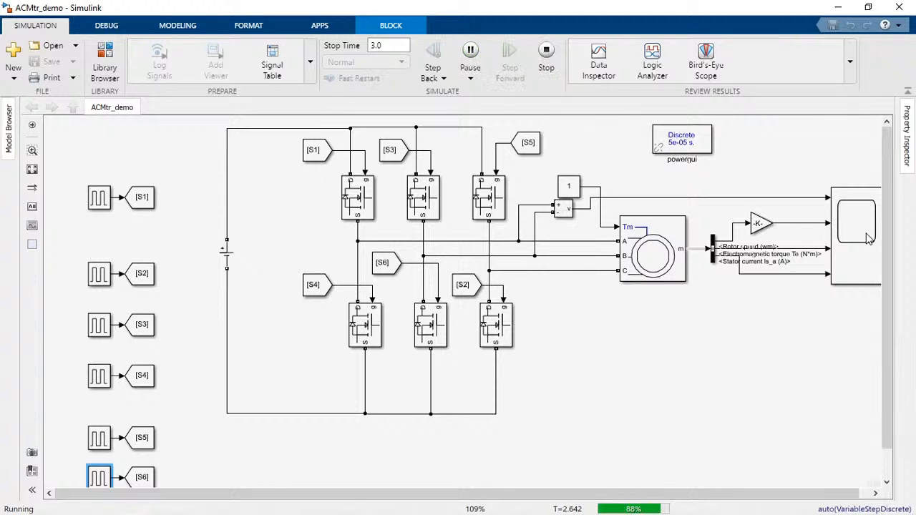
{"action": "left_click", "coordinate": [867, 238]}
{"action": "double_click", "coordinate": [867, 238]}
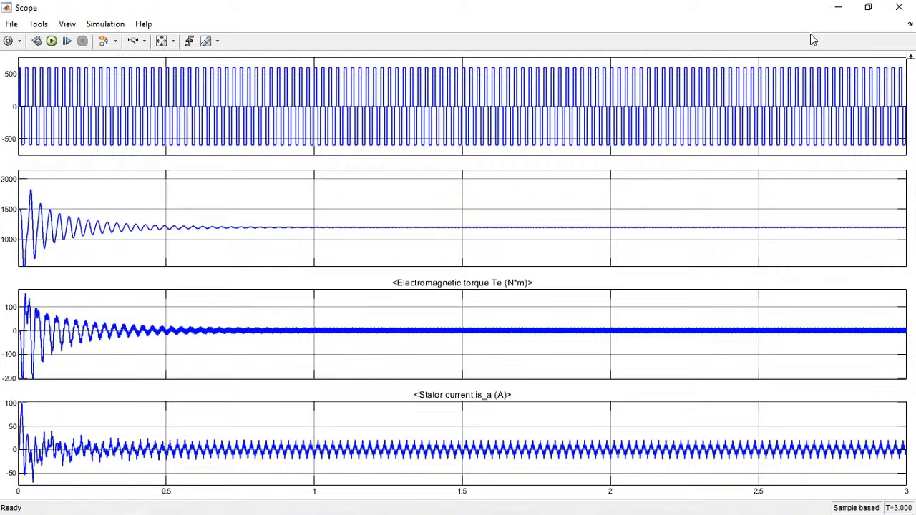
{"action": "left_click", "coordinate": [836, 8]}
{"action": "left_click", "coordinate": [646, 379]}
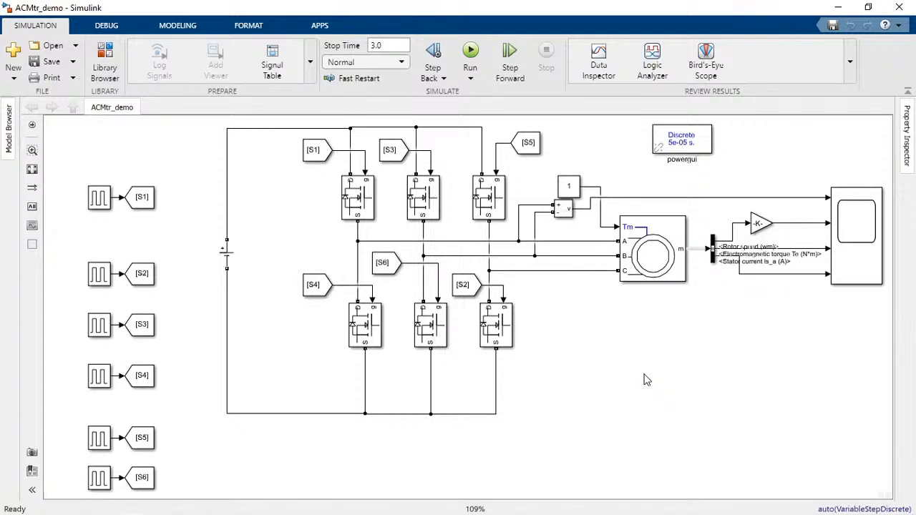
Save the model and move the DC Voltage Source closer to the inverter bridge
{"action": "left_click", "coordinate": [47, 63]}
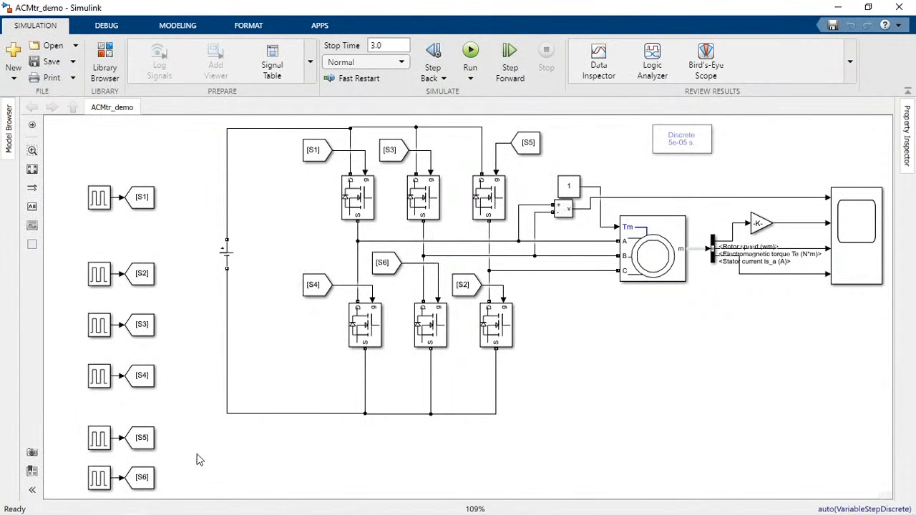
{"action": "left_click", "coordinate": [226, 252]}
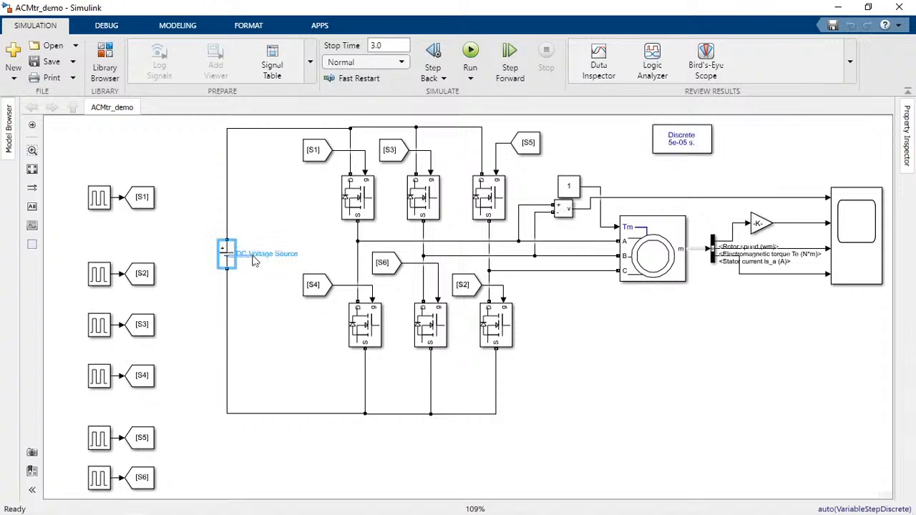
{"action": "left_click", "coordinate": [226, 256]}
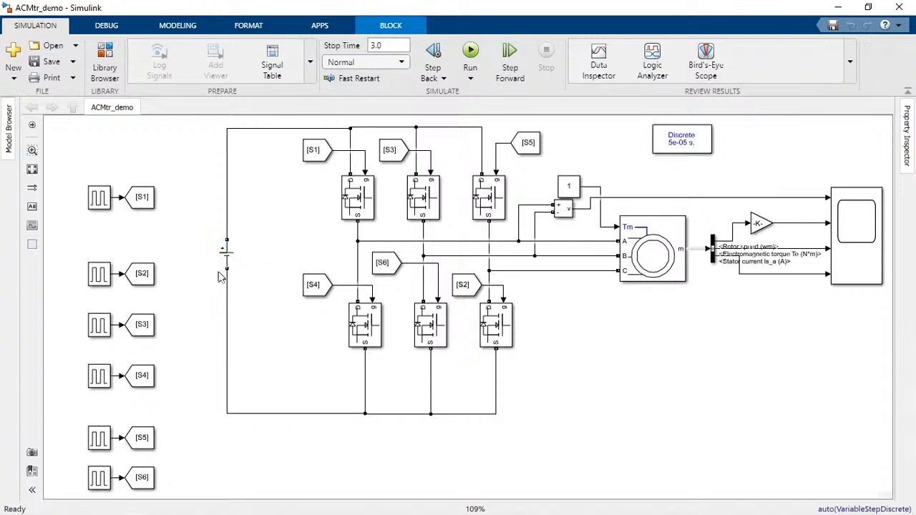
{"action": "left_click_drag", "start_coordinate": [226, 261], "coordinate": [270, 262]}
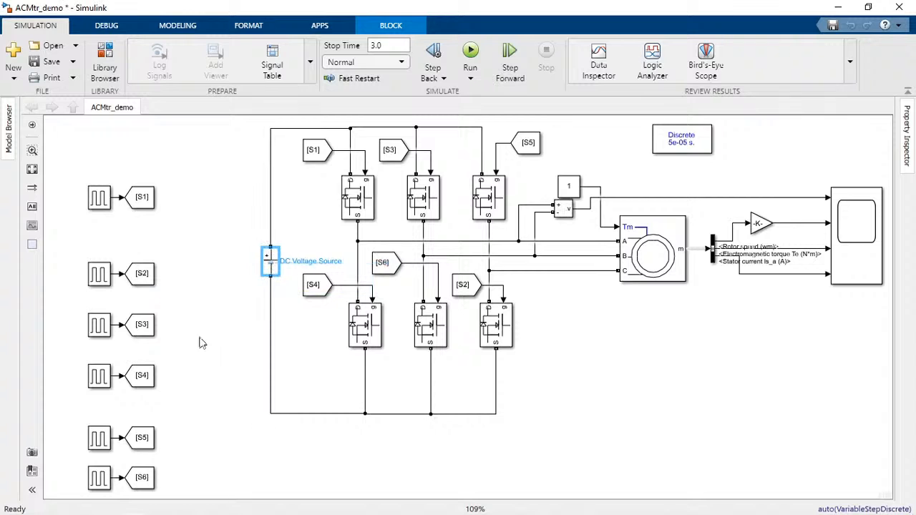
Move the S2, S3 and S4 Pulse Generators with their Goto tags up, closer below the S1 pair
{"action": "left_click_drag", "start_coordinate": [72, 158], "coordinate": [170, 444]}
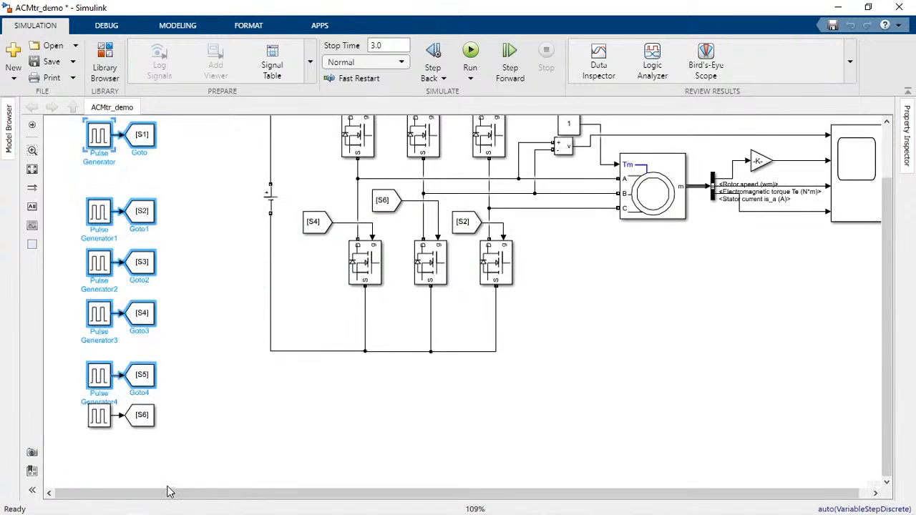
{"action": "left_click", "coordinate": [199, 378]}
{"action": "key", "text": "space"}
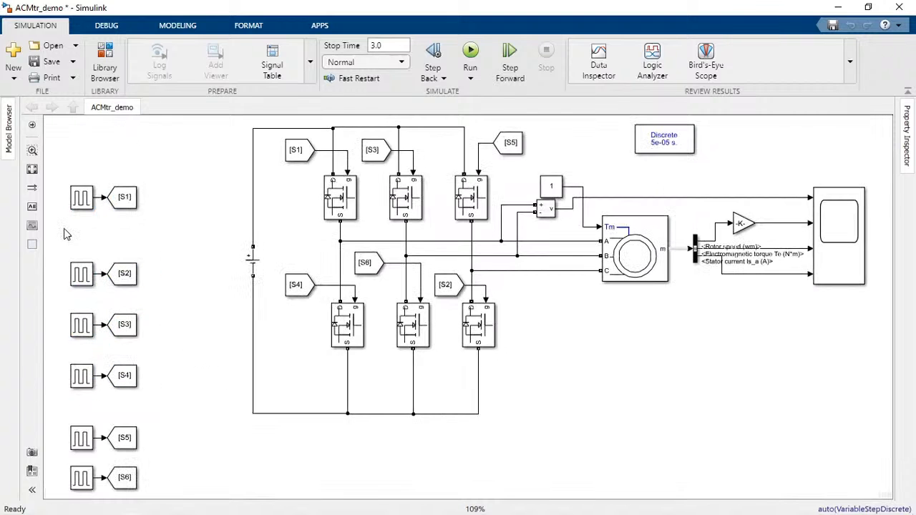
{"action": "left_click_drag", "start_coordinate": [64, 234], "coordinate": [170, 410]}
{"action": "left_click_drag", "start_coordinate": [101, 324], "coordinate": [101, 292]}
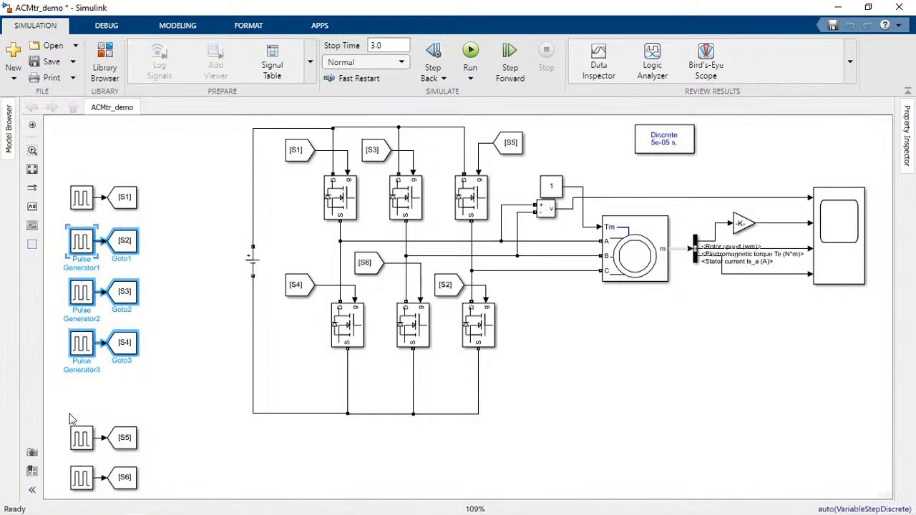
Move the S5 and S6 Pulse Generators with their Goto tags up, directly below the S4 pair
{"action": "left_click_drag", "start_coordinate": [69, 419], "coordinate": [164, 494]}
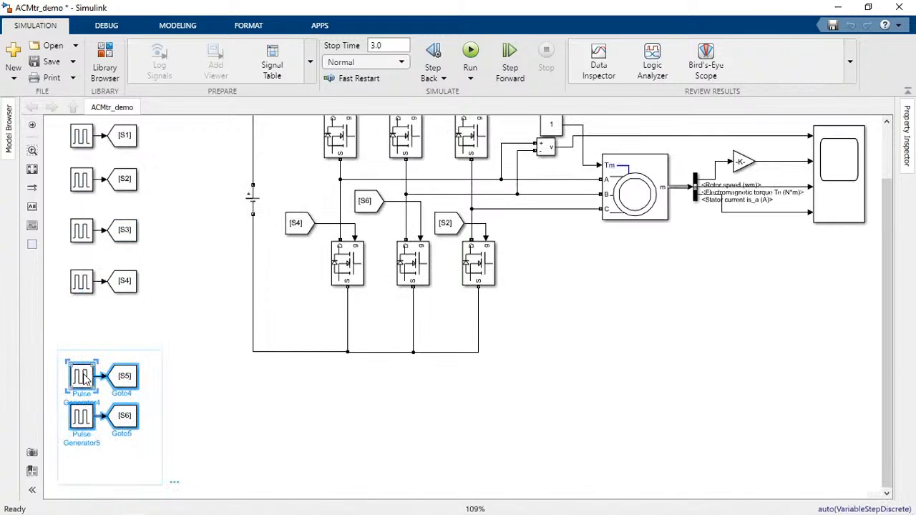
{"action": "left_click_drag", "start_coordinate": [84, 379], "coordinate": [84, 317]}
{"action": "left_click", "coordinate": [127, 454]}
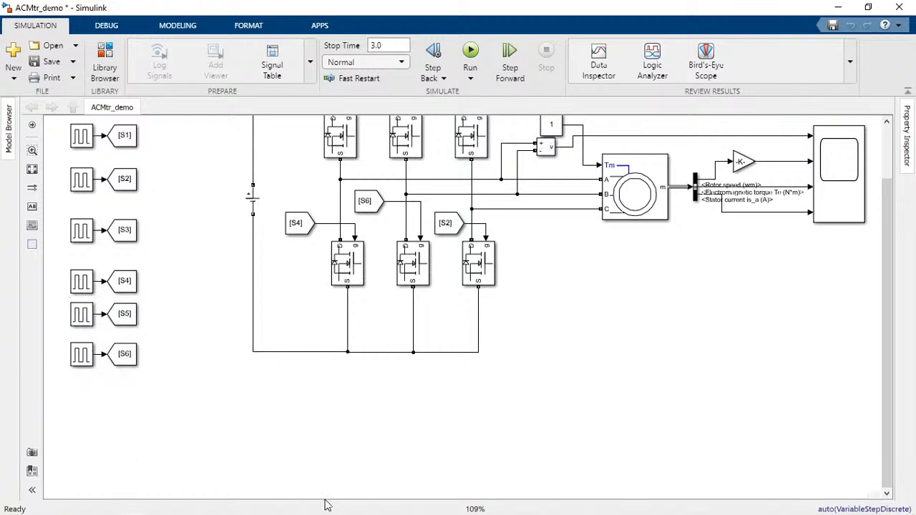
{"action": "key", "text": "space"}
Move the S1 Pulse Generator away to the left of its Goto tag, keeping the two connected
{"action": "left_click", "coordinate": [64, 227]}
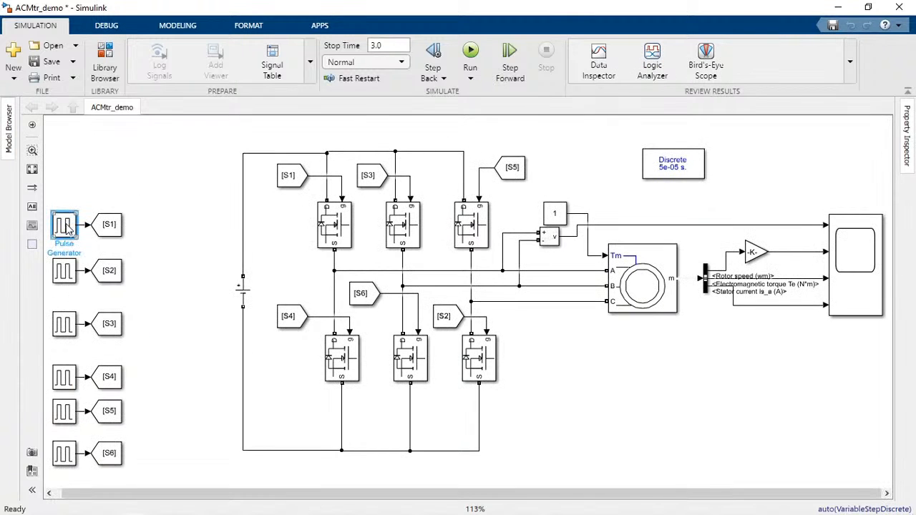
{"action": "left_click_drag", "start_coordinate": [64, 226], "coordinate": [50, 237]}
{"action": "key", "text": "space"}
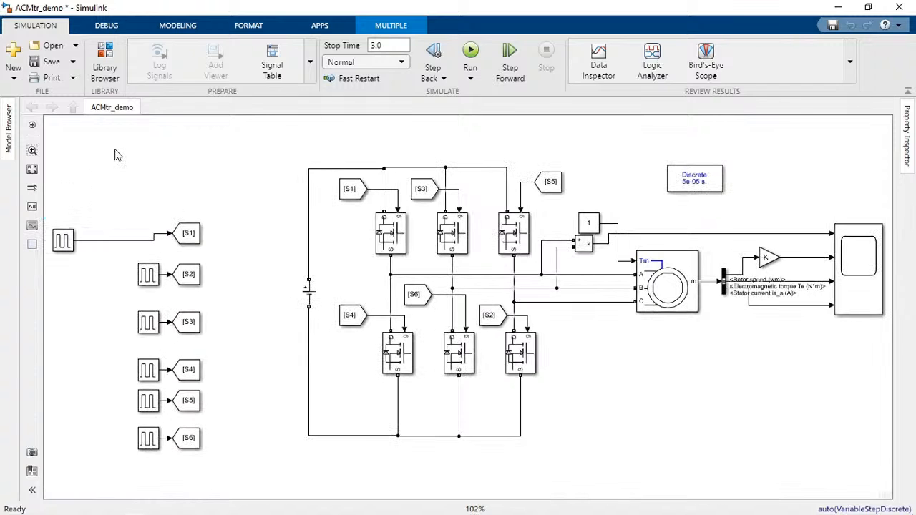
Add a Repeating Sequence block in the empty area above the S1 Pulse Generator
{"action": "double_click", "coordinate": [88, 163]}
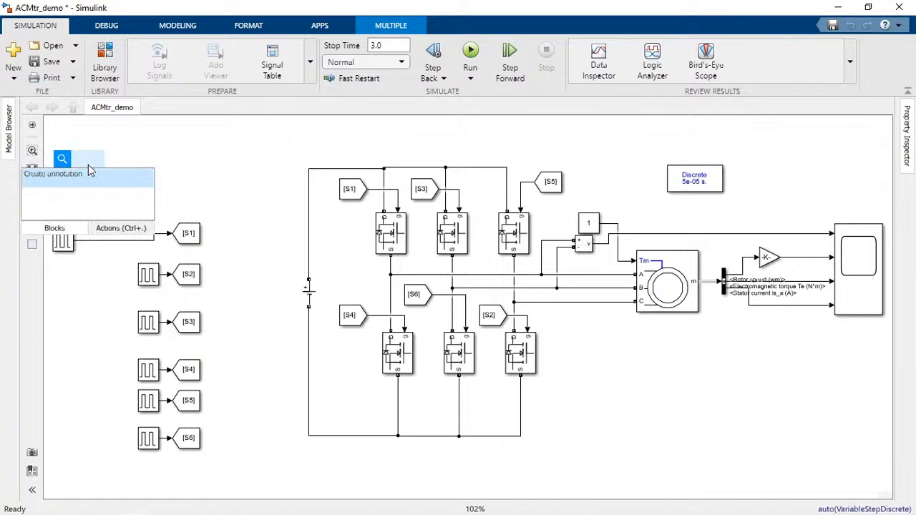
{"action": "type", "text": "repeating"}
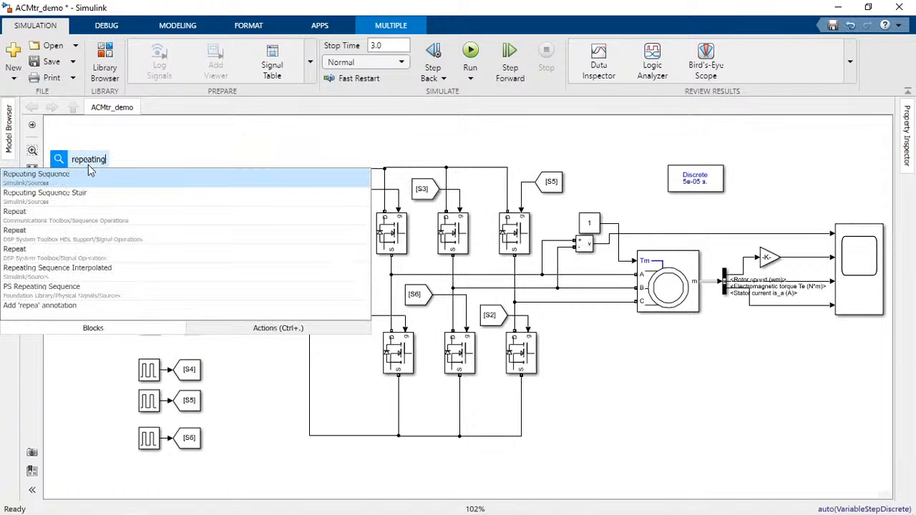
{"action": "key", "text": "Return"}
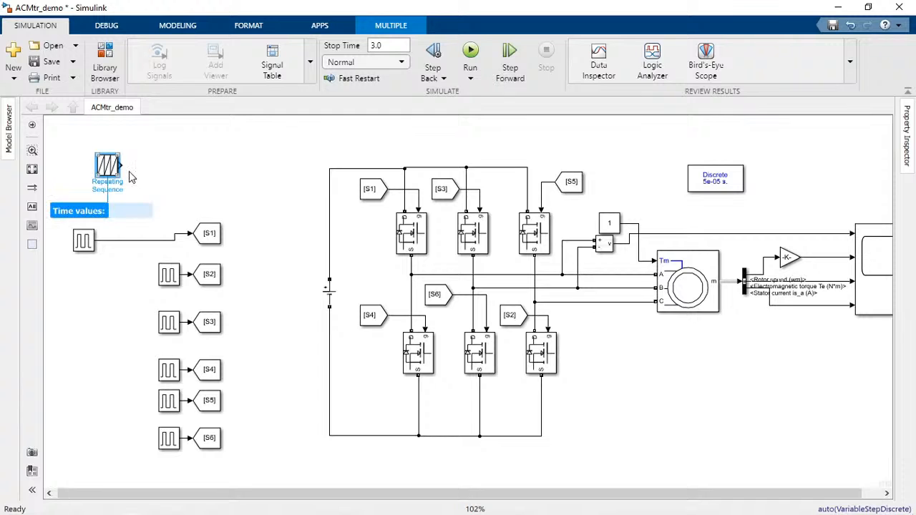
Set the time values of the Repeating Sequence block to [0 0.25 0.5 0.75 1]/5000
{"action": "double_click", "coordinate": [108, 169]}
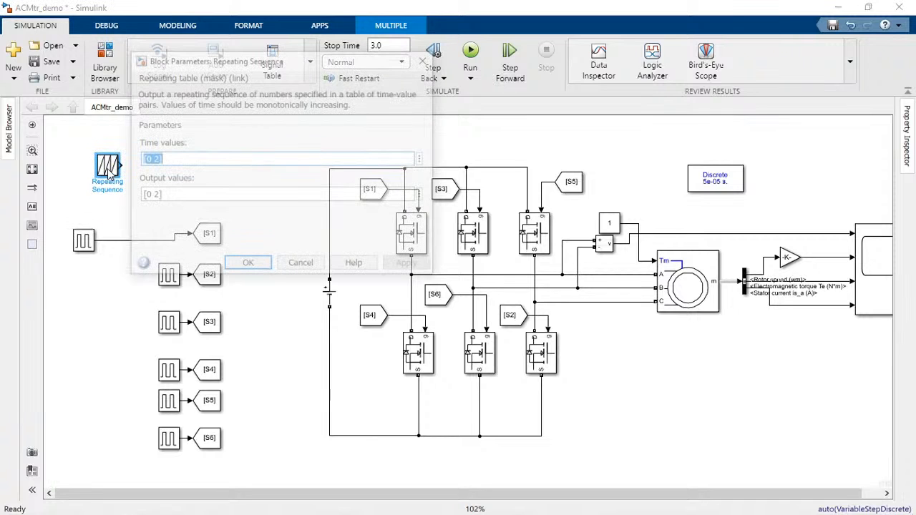
{"action": "left_click", "coordinate": [210, 159]}
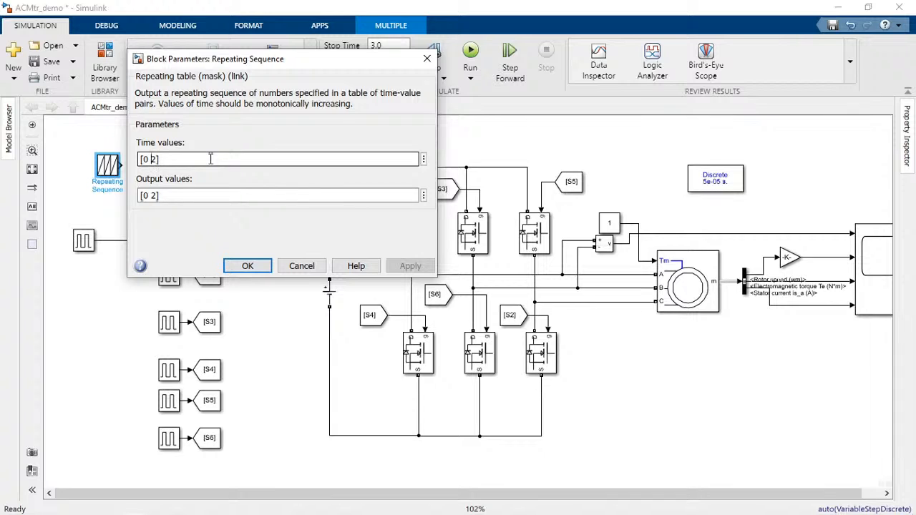
{"action": "key", "text": "BackSpace"}
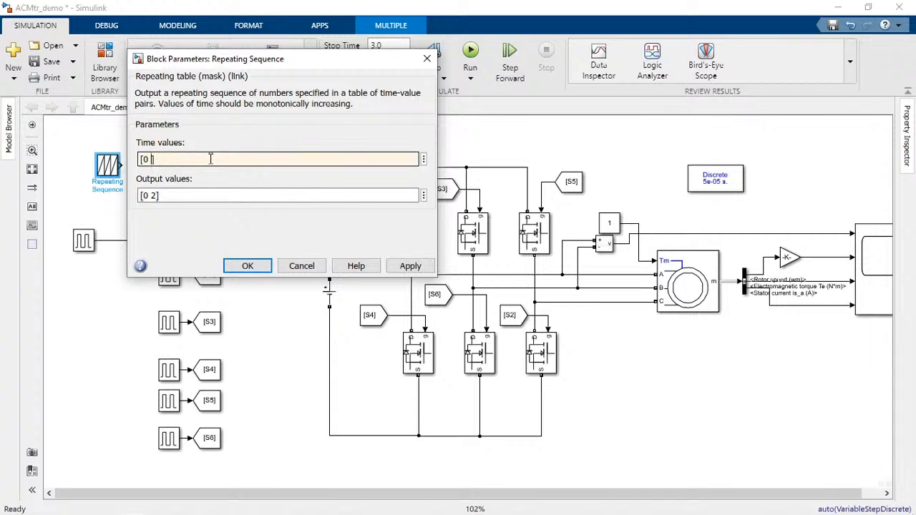
{"action": "type", "text": "0"}
{"action": "type", "text": ".25 0.5 0.75 1"}
{"action": "key", "text": "End"}
{"action": "type", "text": "/5000"}
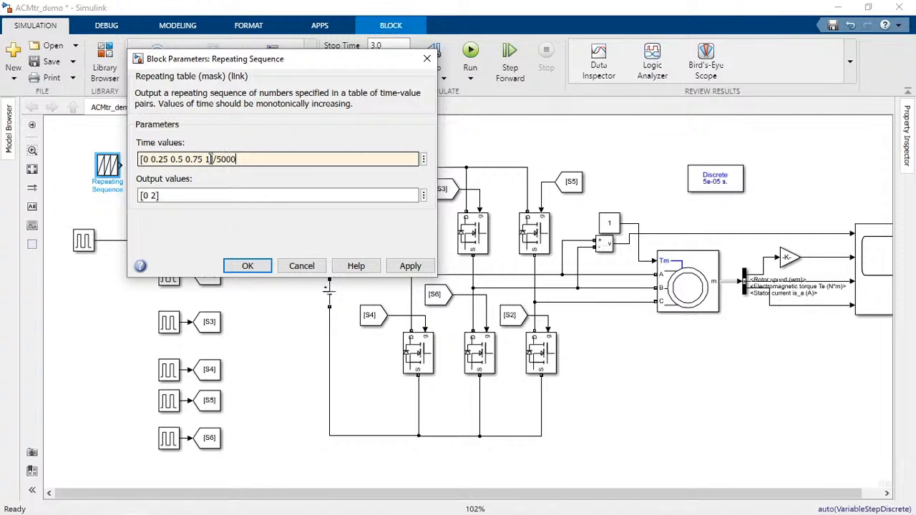
Set the output values of the Repeating Sequence block to [0 1 0 -1 0] and apply the parameters
{"action": "key", "text": "Tab"}
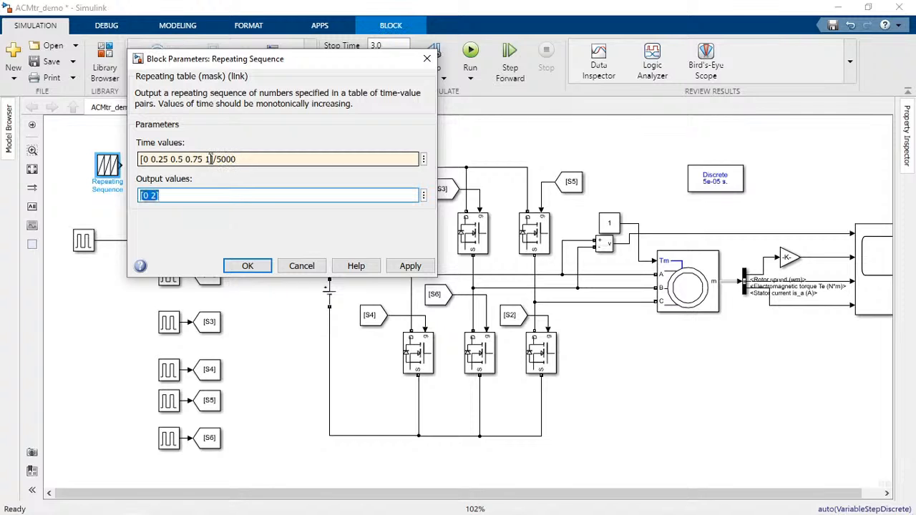
{"action": "key", "text": "Left"}
{"action": "key", "text": "Left"}
{"action": "type", "text": "1 0 -"}
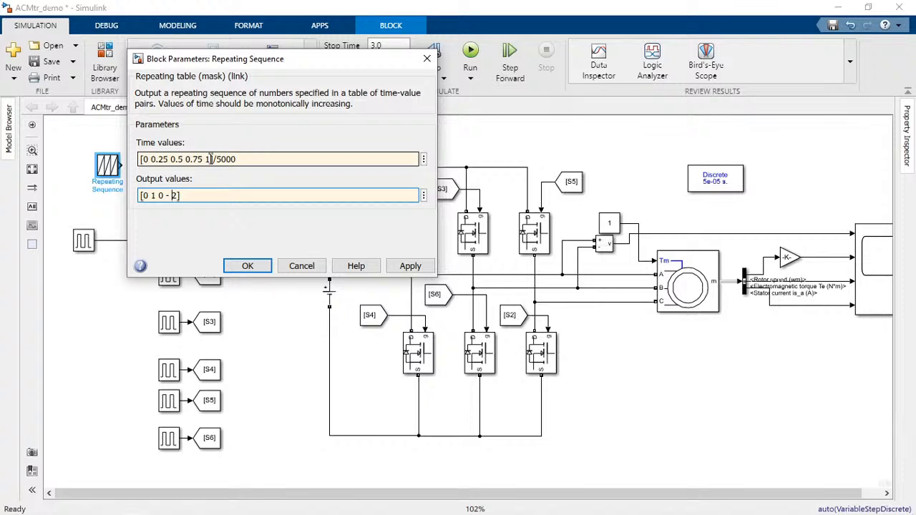
{"action": "key", "text": "Left"}
{"action": "type", "text": "1 0"}
{"action": "key", "text": "Return"}
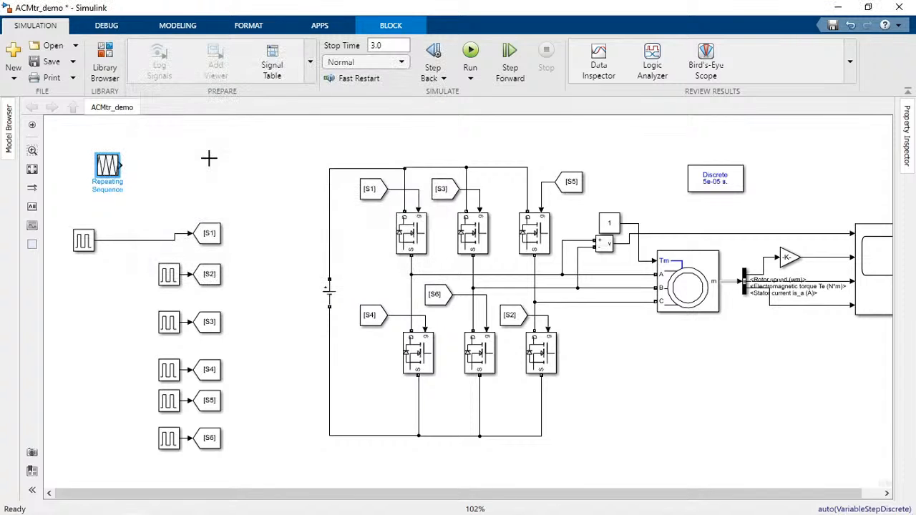
{"action": "left_click", "coordinate": [208, 158]}
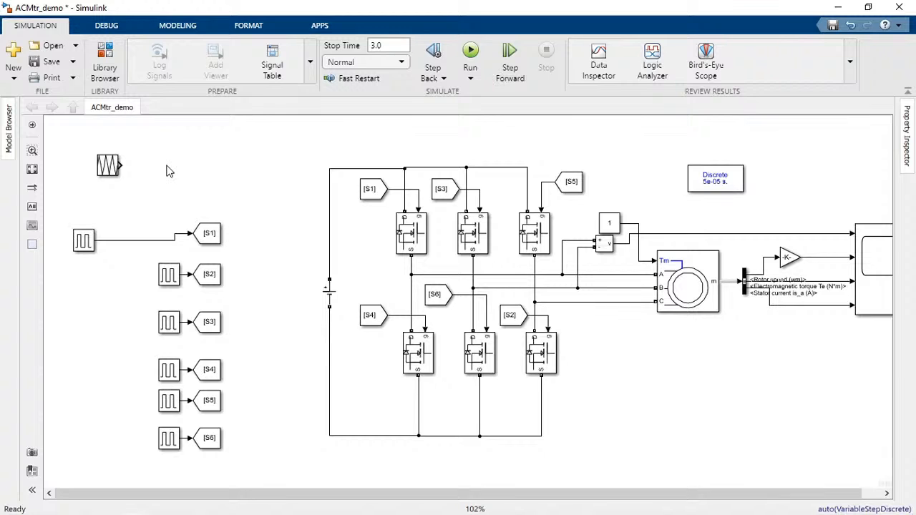
Add a Scope block beside the Repeating Sequence block and connect the carrier output to it
{"action": "double_click", "coordinate": [197, 155]}
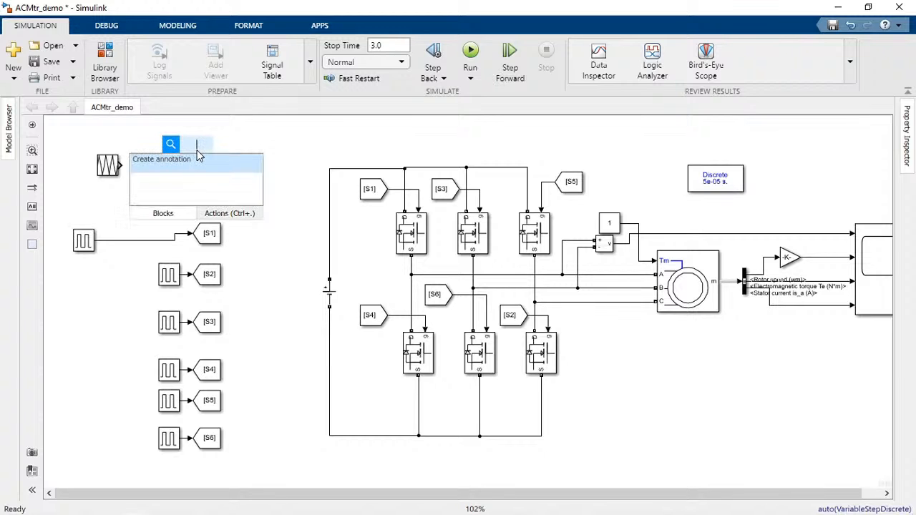
{"action": "type", "text": "scop"}
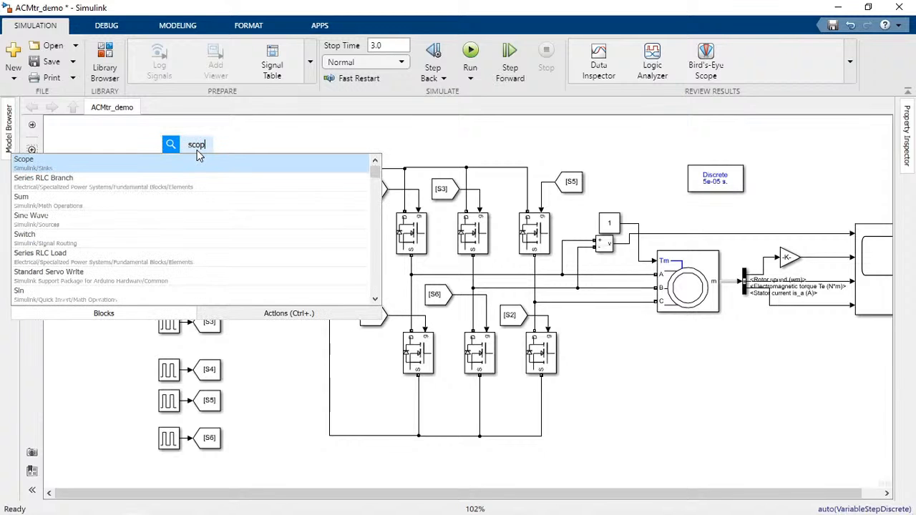
{"action": "key", "text": "Return"}
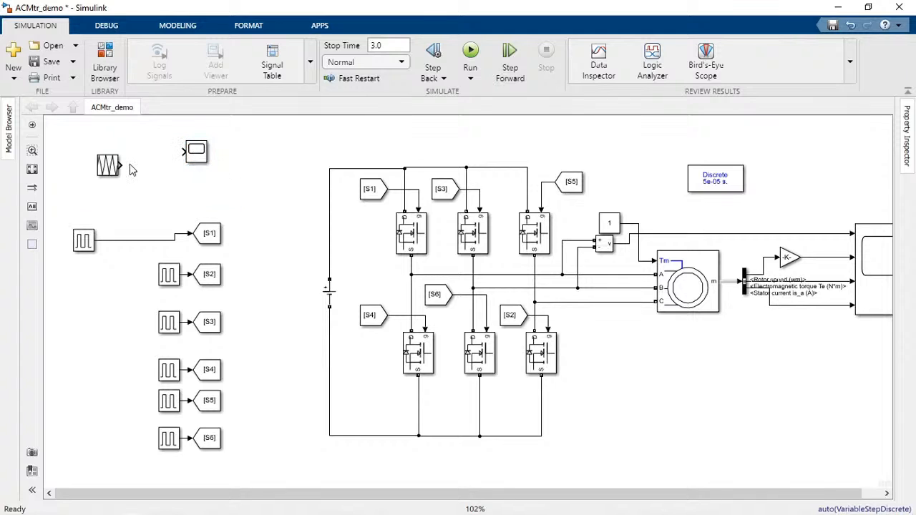
{"action": "left_click_drag", "start_coordinate": [123, 165], "coordinate": [184, 152]}
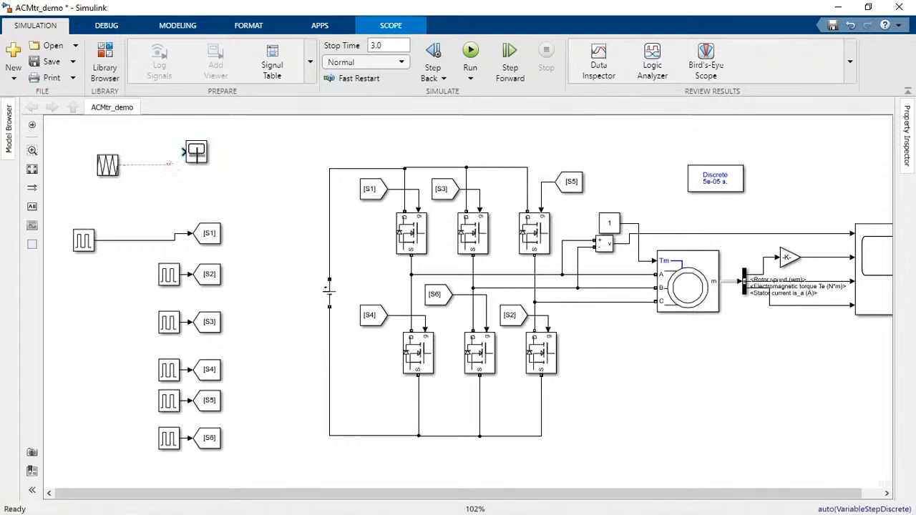
{"action": "left_click", "coordinate": [266, 158]}
Save the model and run the simulation
{"action": "left_click", "coordinate": [51, 62]}
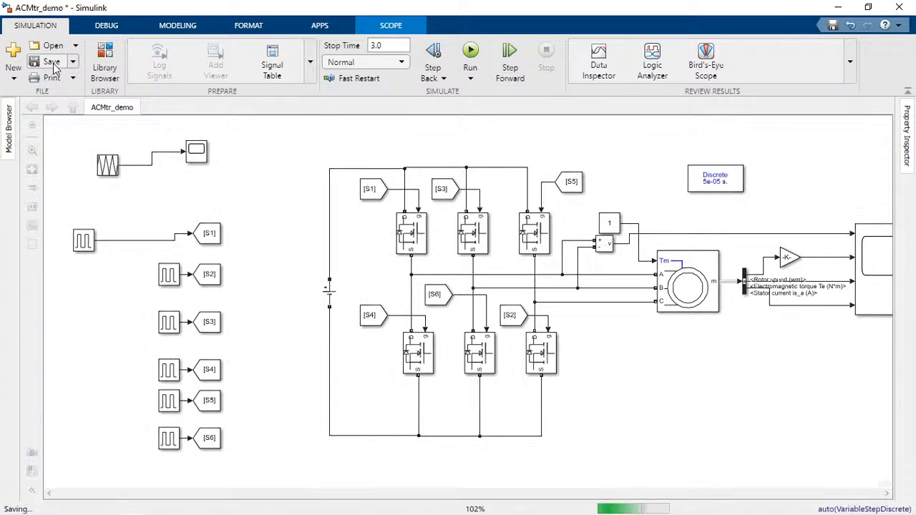
{"action": "left_click", "coordinate": [397, 46]}
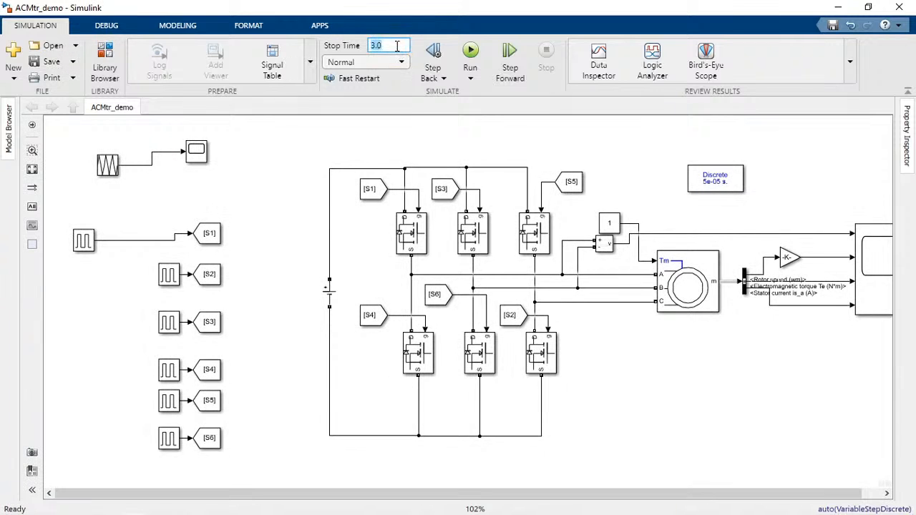
{"action": "type", "text": "1.0"}
{"action": "left_click", "coordinate": [51, 62]}
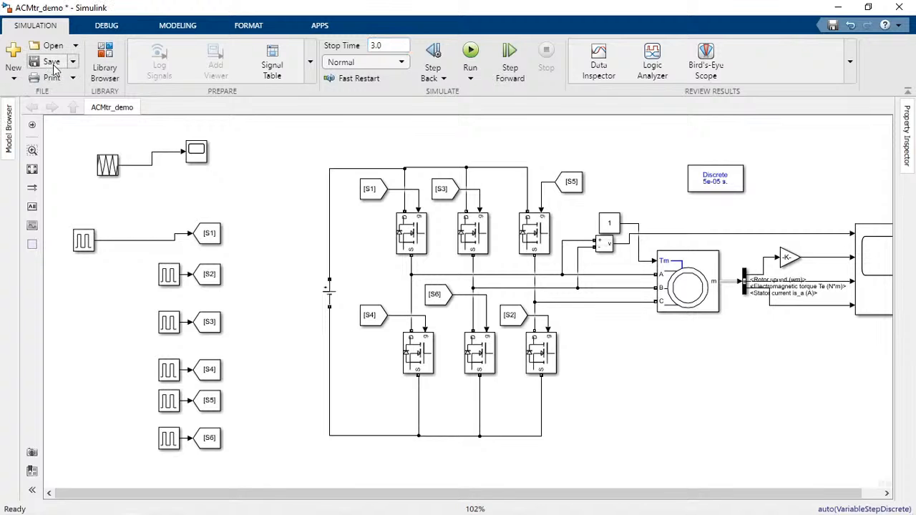
{"action": "left_click", "coordinate": [471, 53]}
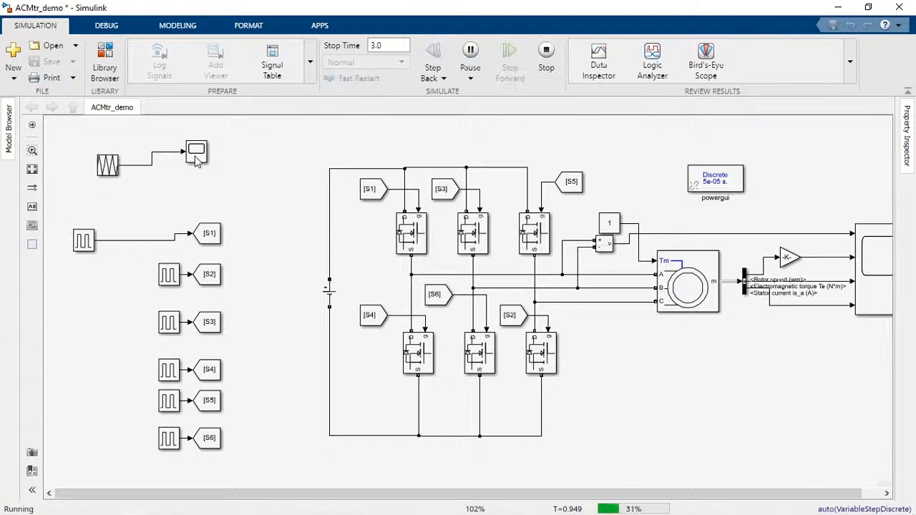
Open the carrier's Scope, stop the run and zoom in along the time axis to examine the waveform
{"action": "left_click", "coordinate": [197, 160]}
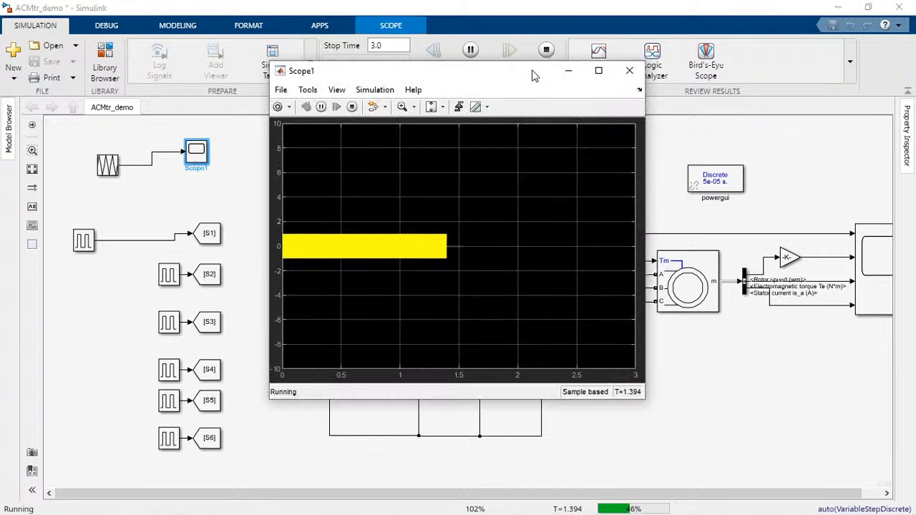
{"action": "left_click", "coordinate": [352, 110]}
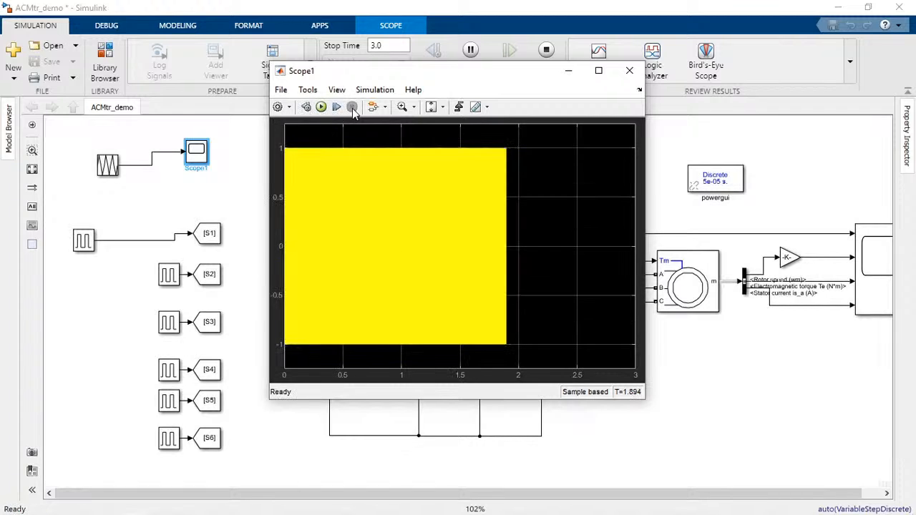
{"action": "left_click", "coordinate": [413, 109]}
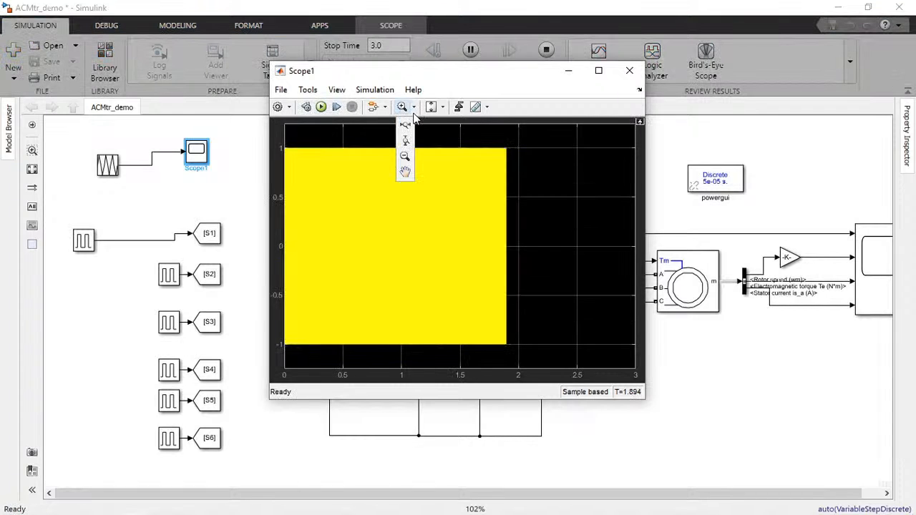
{"action": "left_click", "coordinate": [405, 124]}
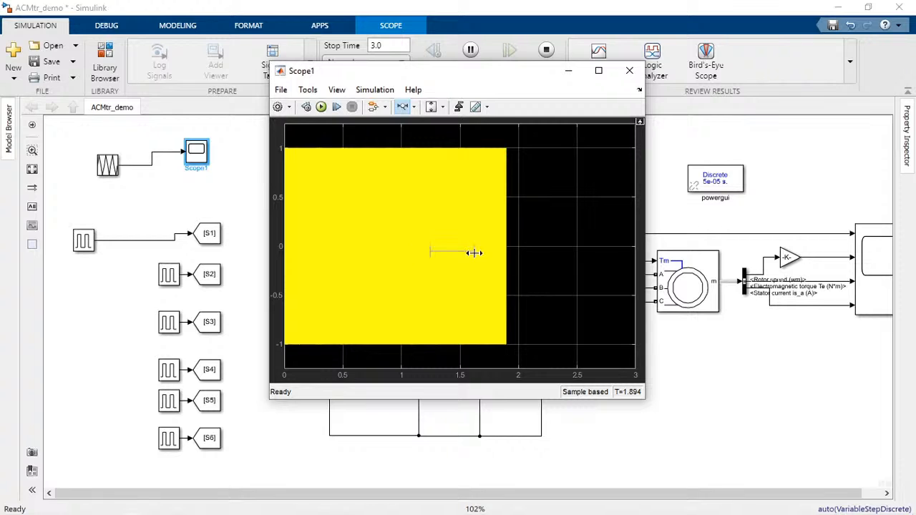
{"action": "mouse_move", "coordinate": [474, 252]}
{"action": "left_mouse_down"}
{"action": "mouse_move", "coordinate": [497, 247]}
{"action": "mouse_move", "coordinate": [402, 249]}
{"action": "mouse_move", "coordinate": [483, 251]}
{"action": "left_mouse_up"}
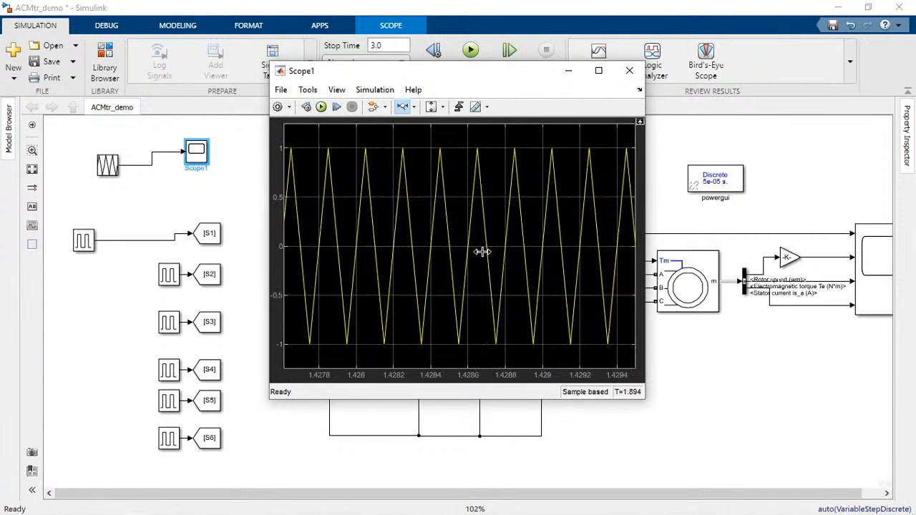
Add a Sine Wave block directly below the Repeating Sequence block, keeping its default amplitude
{"action": "left_click", "coordinate": [118, 200]}
{"action": "double_click", "coordinate": [106, 202]}
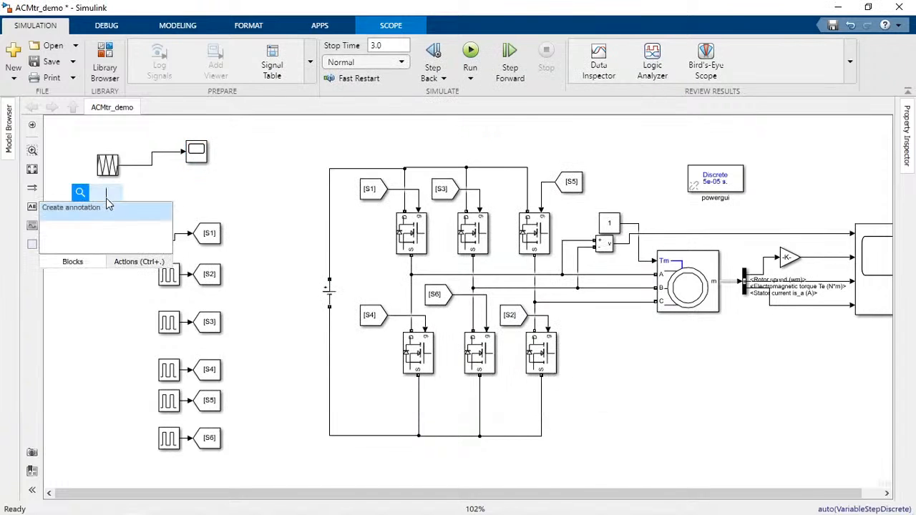
{"action": "type", "text": "sin"}
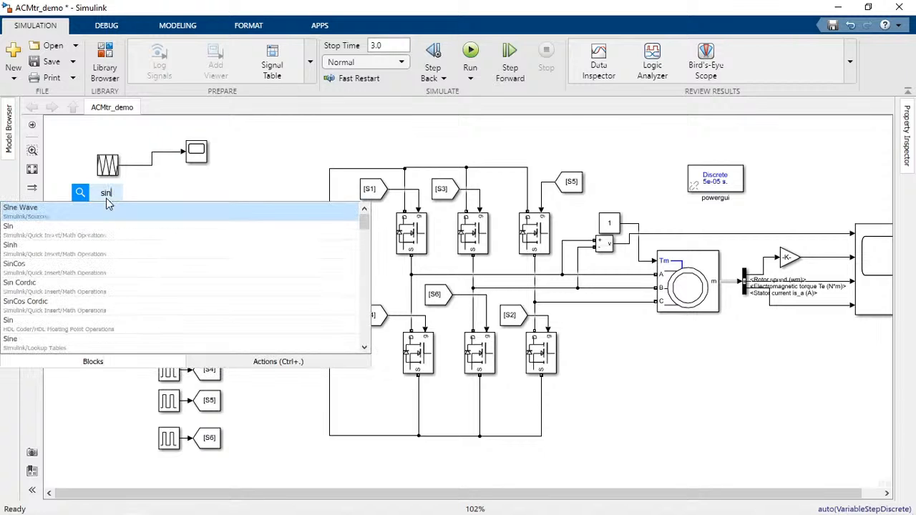
{"action": "key", "text": "Return"}
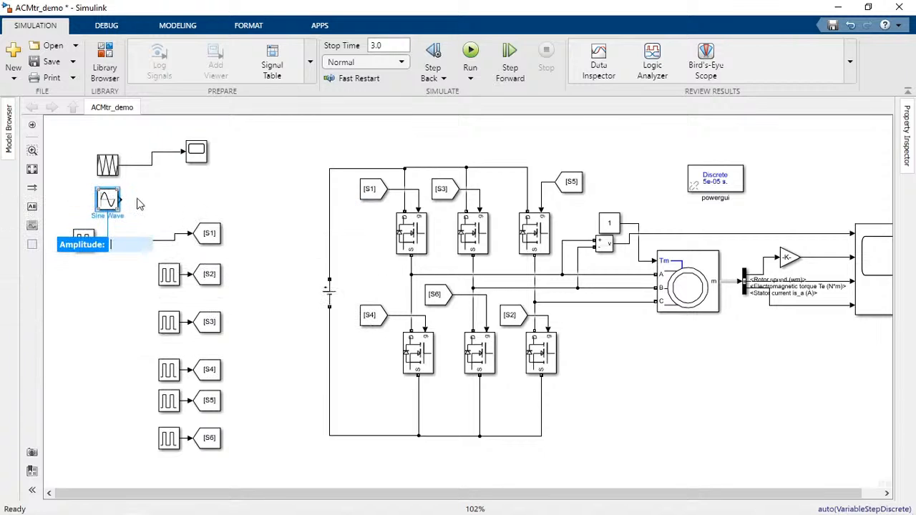
{"action": "left_click", "coordinate": [179, 204]}
Set the Sine Wave block's frequency to 2*pi*50 rad/sec, leaving its phase at 0
{"action": "left_click", "coordinate": [106, 202]}
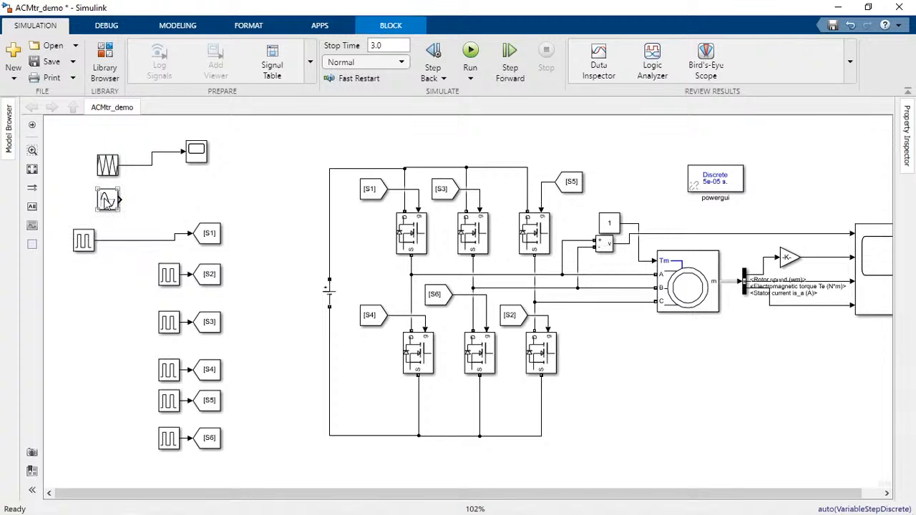
{"action": "double_click", "coordinate": [106, 202]}
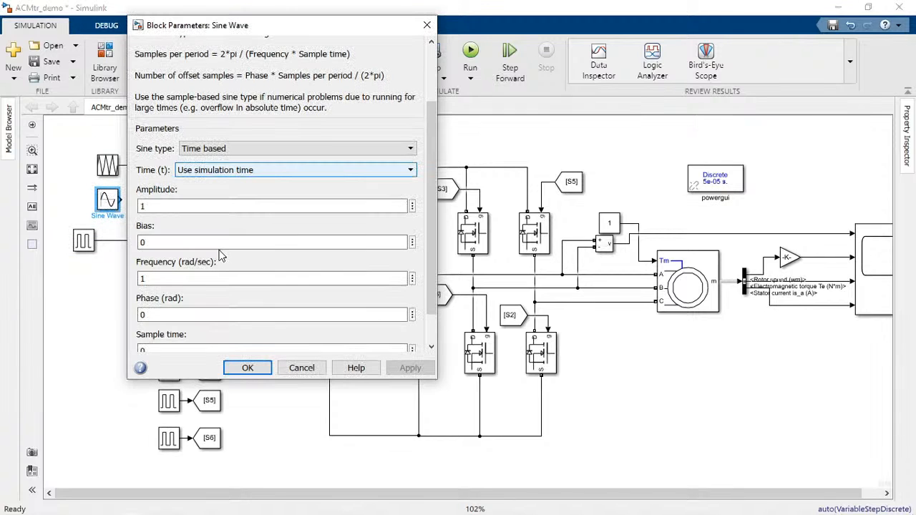
{"action": "scroll", "coordinate": [220, 255], "scroll_direction": "down", "scroll_amount": 1}
{"action": "double_click", "coordinate": [221, 240]}
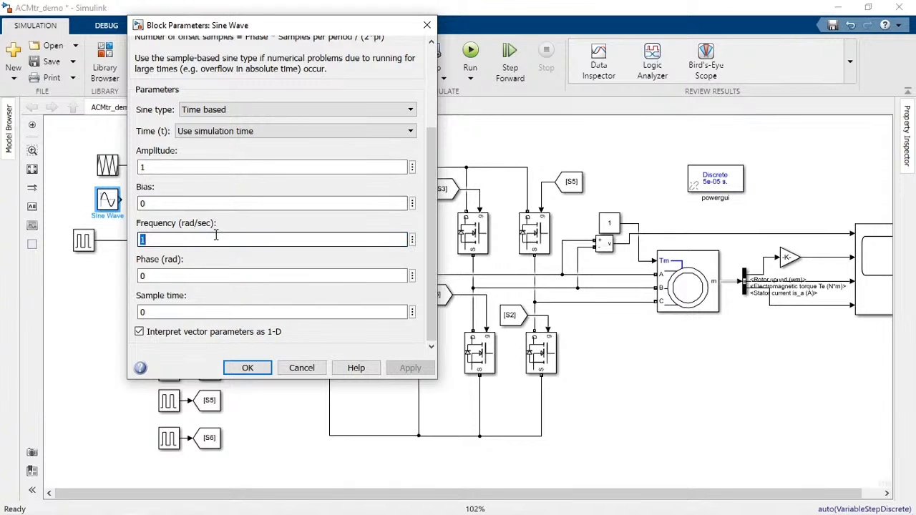
{"action": "type", "text": "2"}
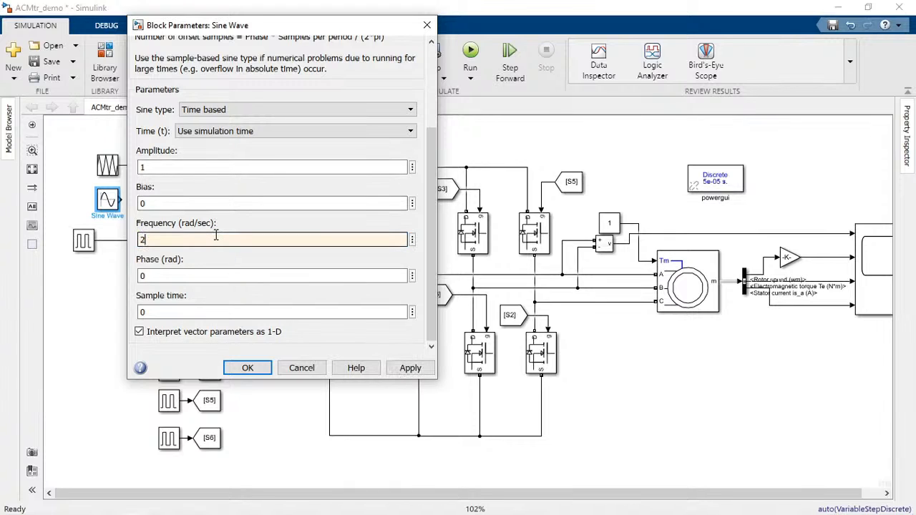
{"action": "type", "text": "*pi*50"}
{"action": "left_click", "coordinate": [164, 276]}
{"action": "double_click", "coordinate": [163, 276]}
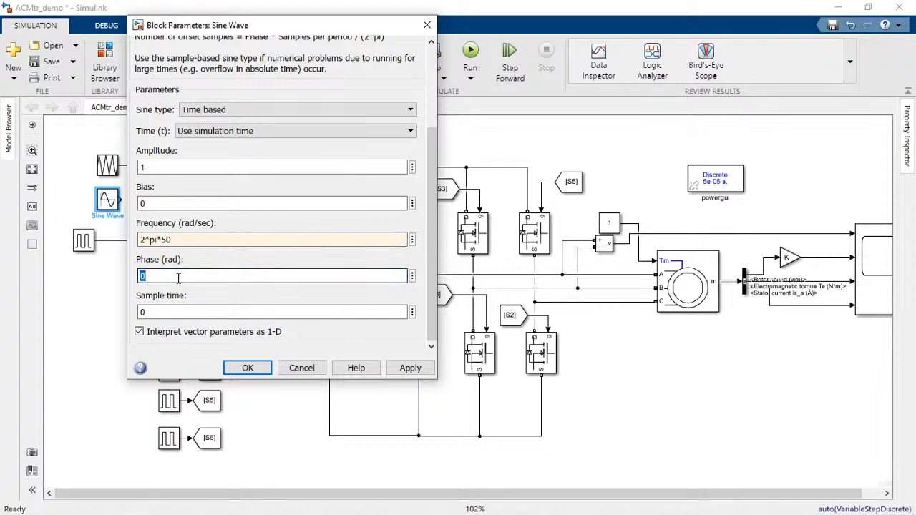
{"action": "left_click", "coordinate": [407, 372]}
{"action": "left_click", "coordinate": [245, 371]}
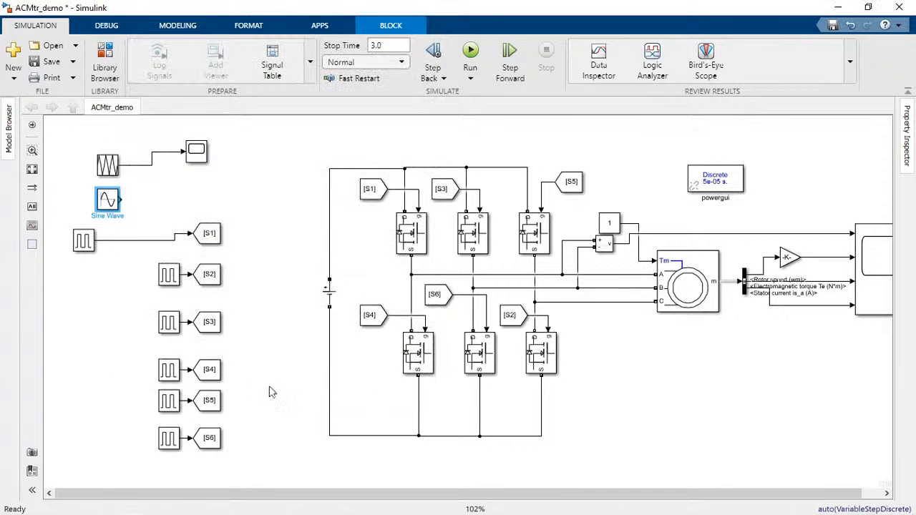
Move the S1 Pulse Generator back beside its Goto tag, and shift the Sine Wave block left with a copy below it
{"action": "left_click_drag", "start_coordinate": [82, 243], "coordinate": [166, 236]}
{"action": "left_click", "coordinate": [106, 202]}
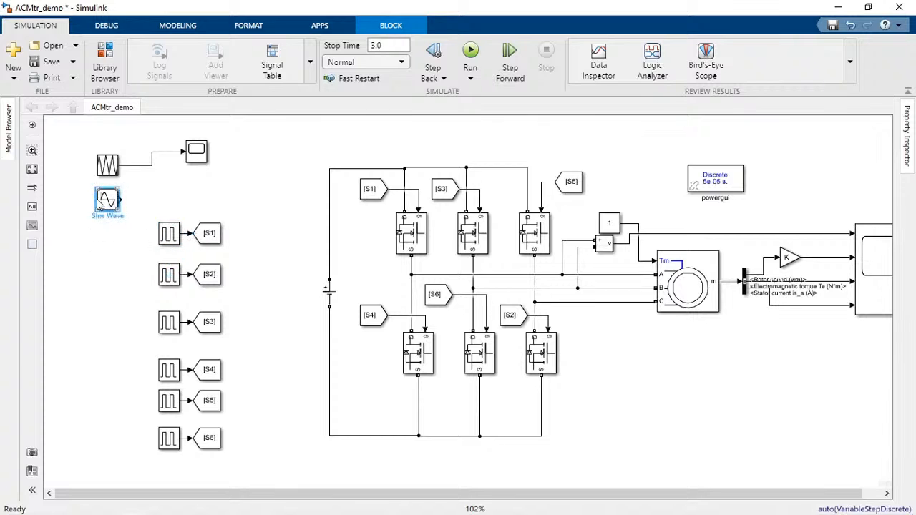
{"action": "left_click_drag", "start_coordinate": [102, 203], "coordinate": [88, 254]}
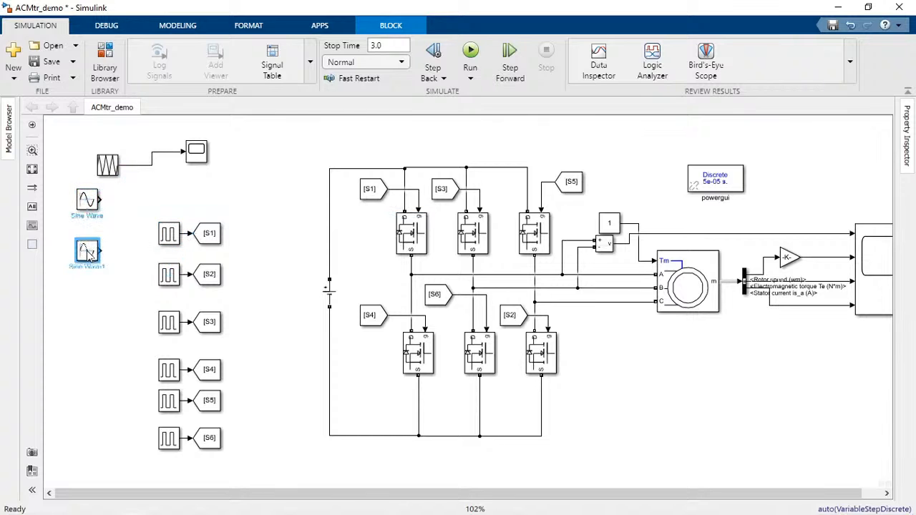
{"action": "left_click", "coordinate": [81, 290]}
Set the second Sine Wave block's phase to -120 and place a copy of that block below it
{"action": "double_click", "coordinate": [89, 251]}
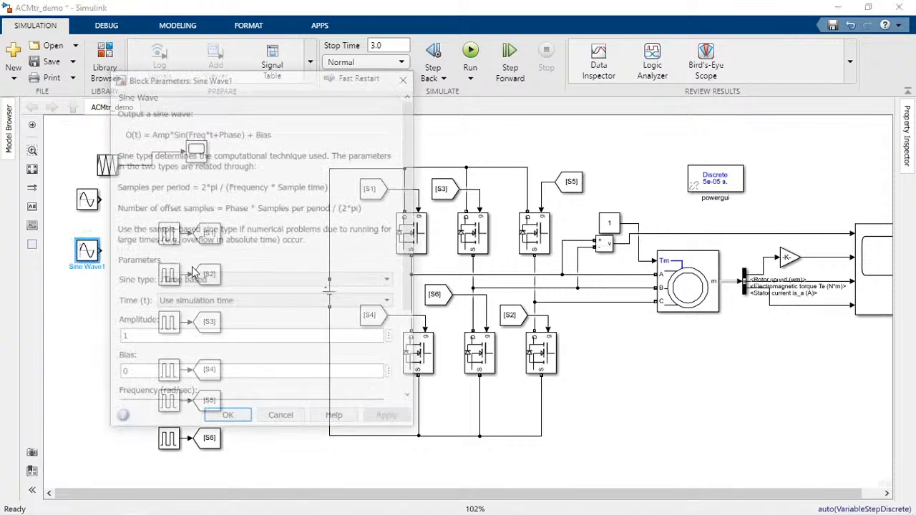
{"action": "scroll", "coordinate": [214, 272], "scroll_direction": "down", "scroll_amount": 3}
{"action": "double_click", "coordinate": [166, 326]}
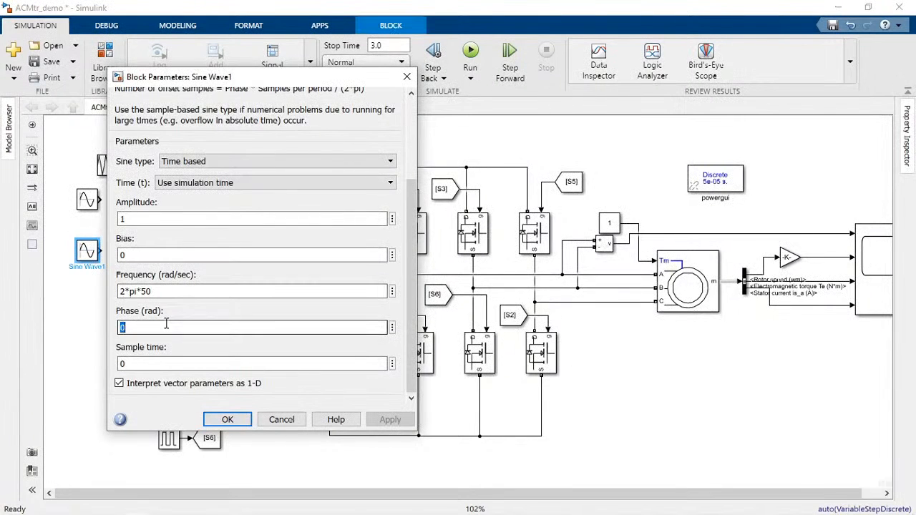
{"action": "type", "text": "-12"}
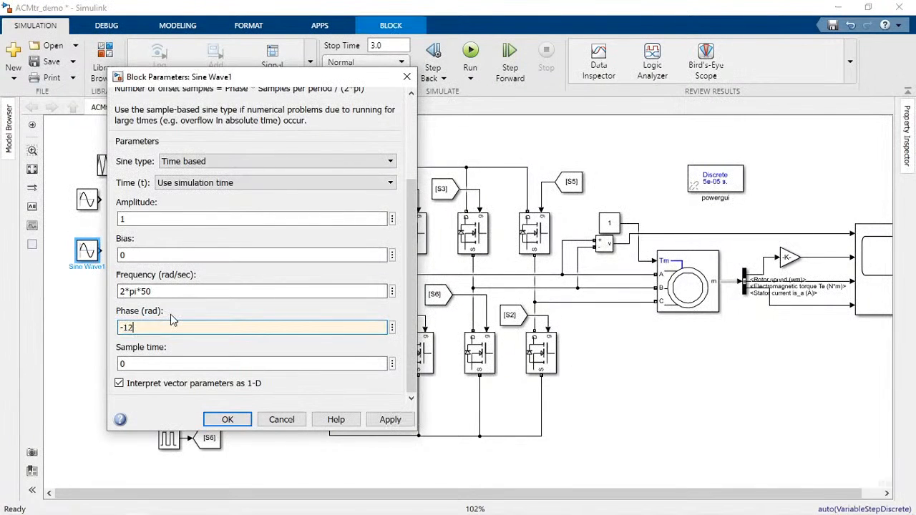
{"action": "type", "text": "0"}
{"action": "key", "text": "Return"}
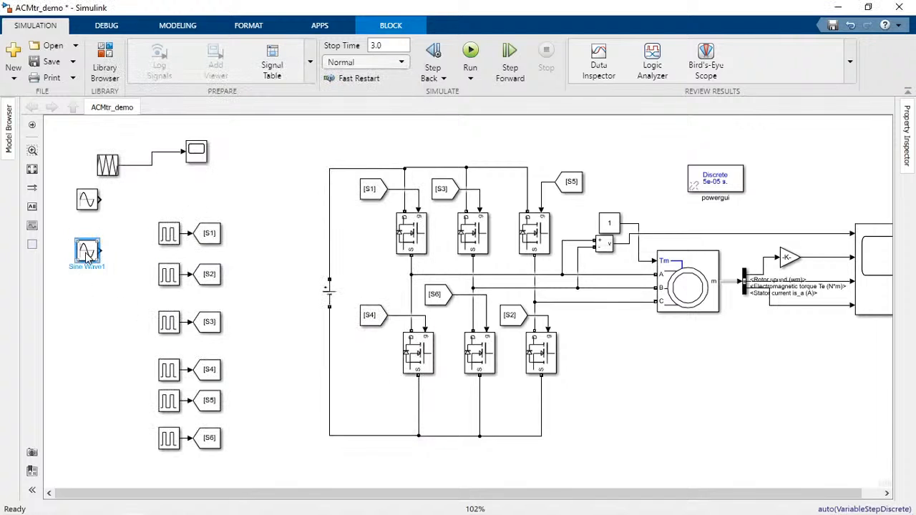
{"action": "left_click_drag", "start_coordinate": [86, 261], "coordinate": [78, 319]}
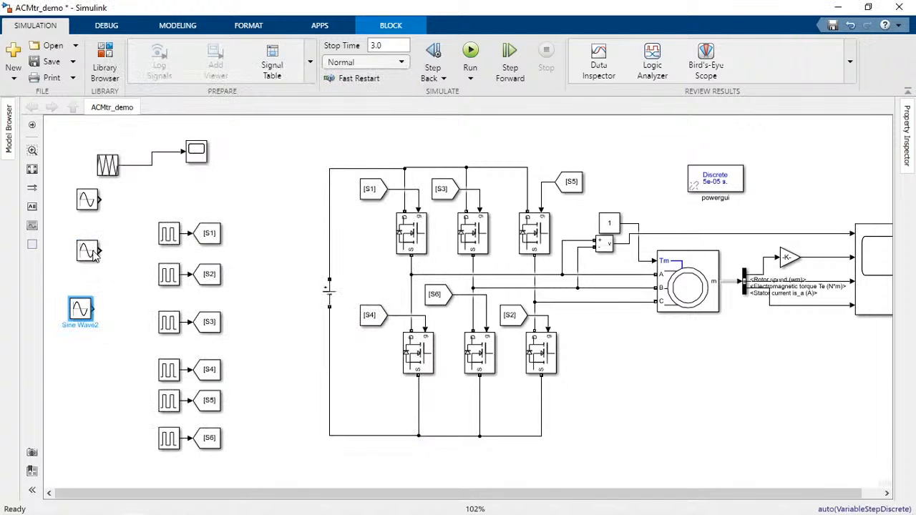
Set the second Sine Wave block's phase to 120 and keep the third block's phase at -120
{"action": "double_click", "coordinate": [92, 253]}
{"action": "scroll", "coordinate": [195, 336], "scroll_direction": "down", "scroll_amount": 1}
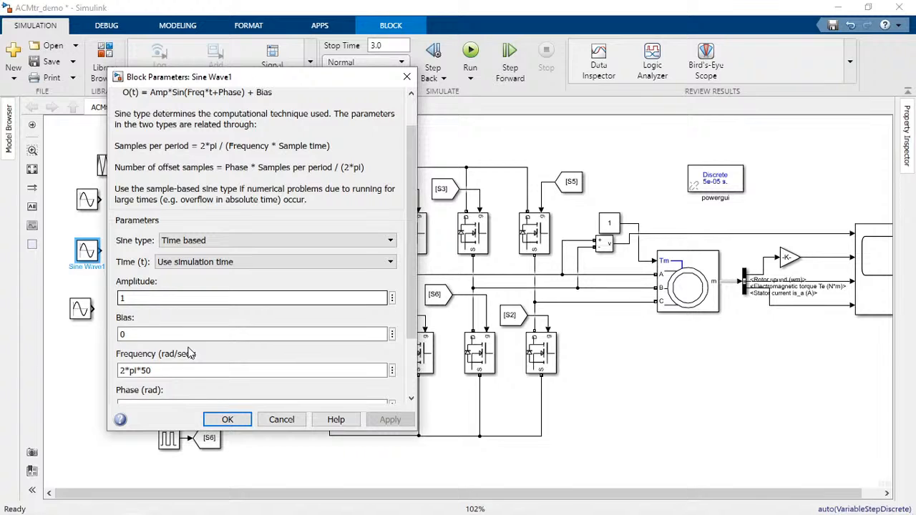
{"action": "scroll", "coordinate": [189, 353], "scroll_direction": "down", "scroll_amount": 2}
{"action": "left_click", "coordinate": [201, 327]}
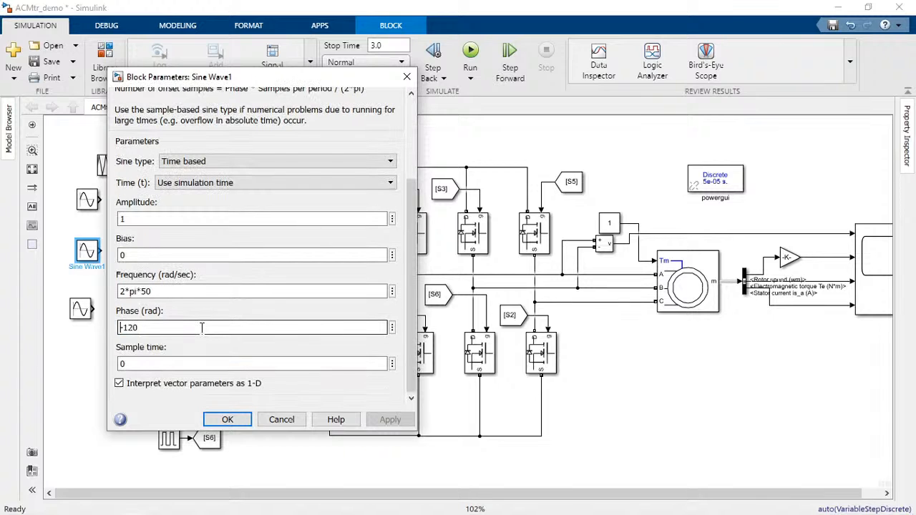
{"action": "key", "text": "Return"}
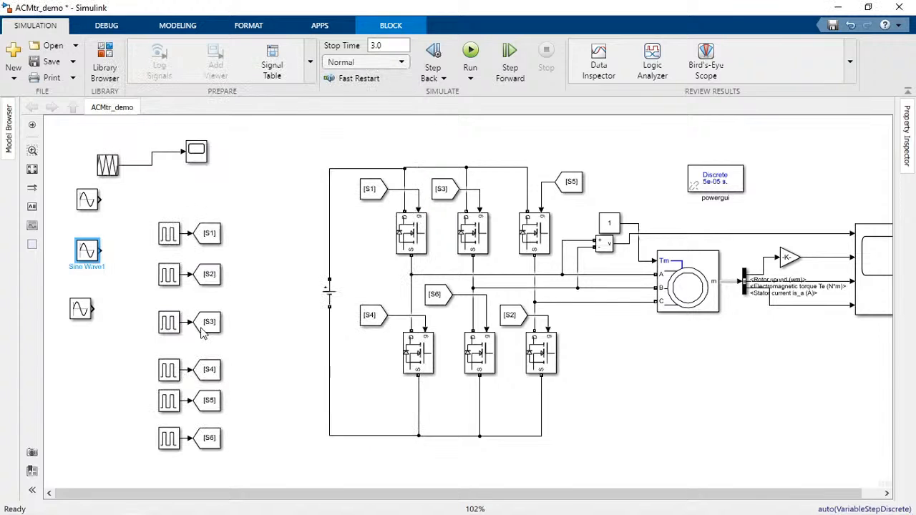
{"action": "double_click", "coordinate": [83, 310]}
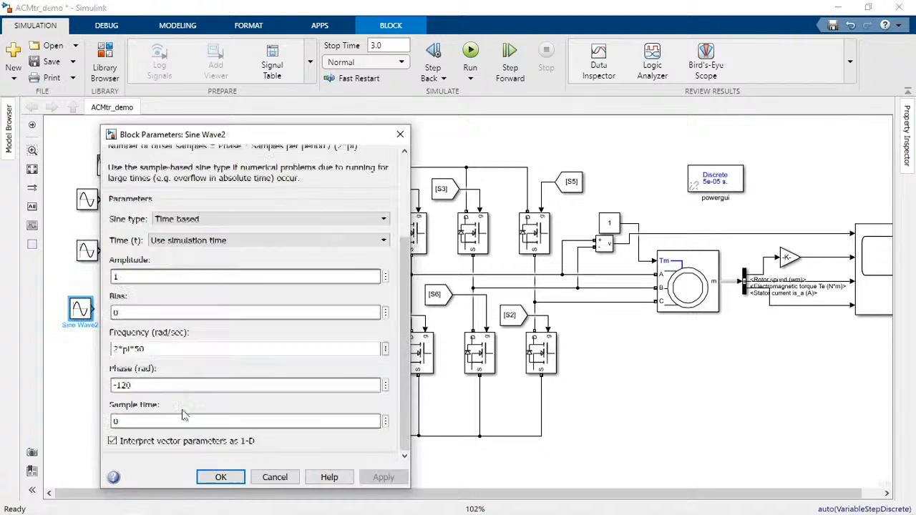
{"action": "left_click", "coordinate": [221, 477]}
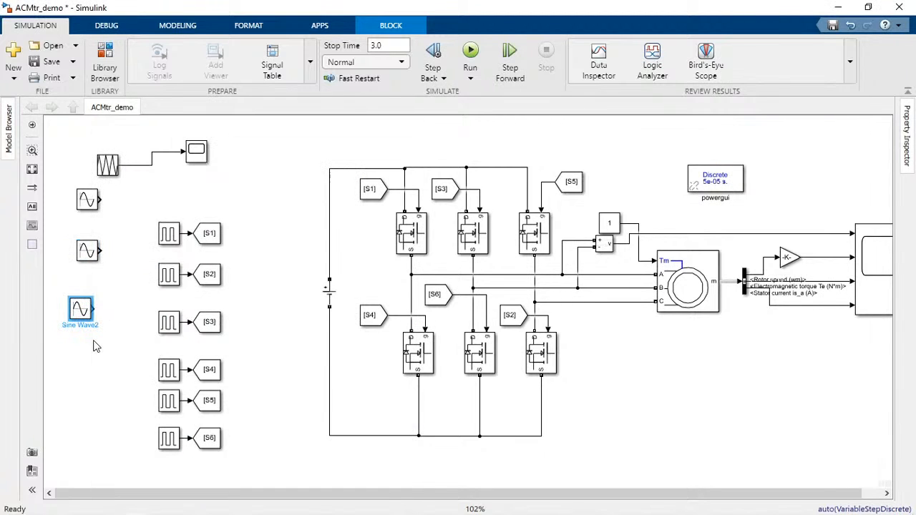
Align the carrier's scope with the Repeating Sequence block and wire all three Sine Wave outputs into it as additional inputs
{"action": "left_click", "coordinate": [200, 159]}
{"action": "left_click_drag", "start_coordinate": [200, 159], "coordinate": [200, 174]}
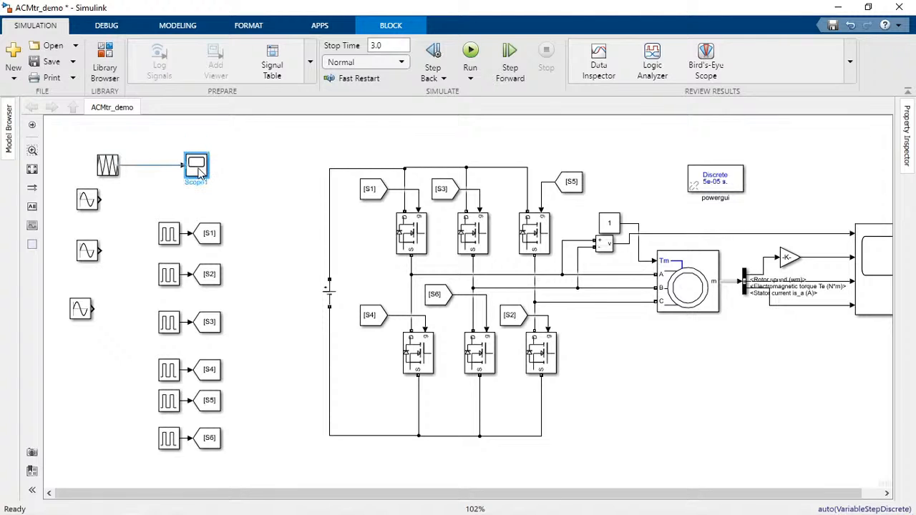
{"action": "left_click_drag", "start_coordinate": [164, 180], "coordinate": [188, 171]}
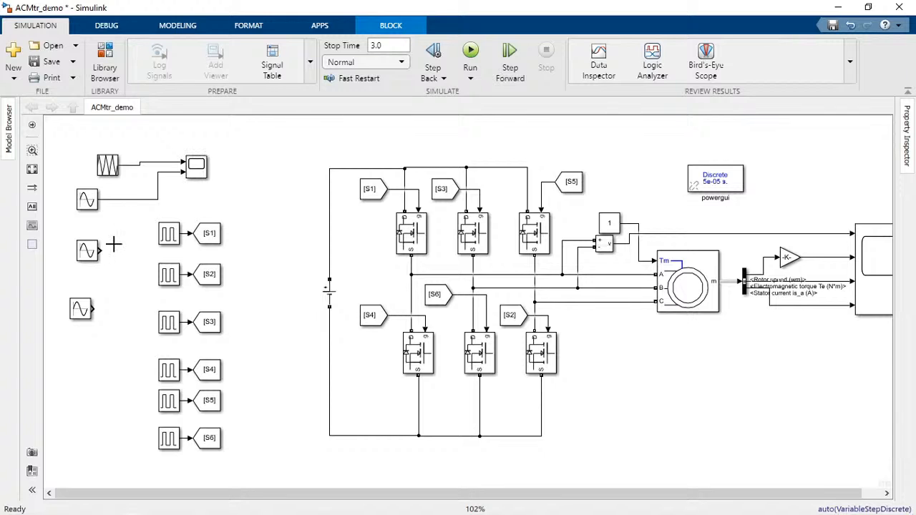
{"action": "left_click_drag", "start_coordinate": [113, 246], "coordinate": [195, 167]}
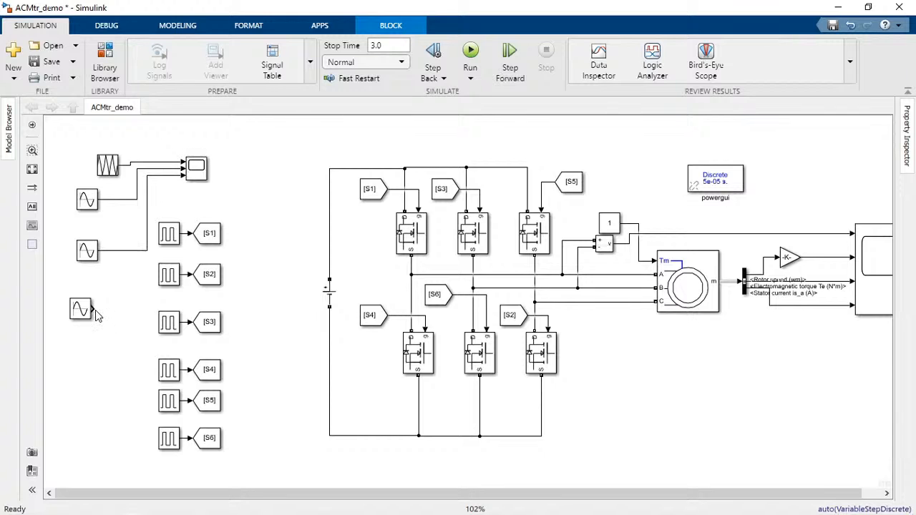
{"action": "left_click_drag", "start_coordinate": [98, 317], "coordinate": [186, 179]}
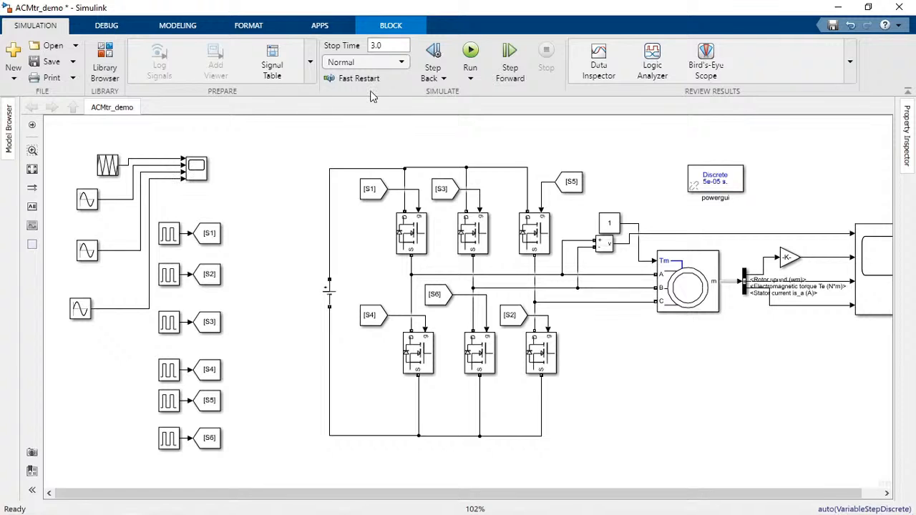
Run the simulation and examine the carrier and sine waveforms in Scope1
{"action": "left_click", "coordinate": [470, 52]}
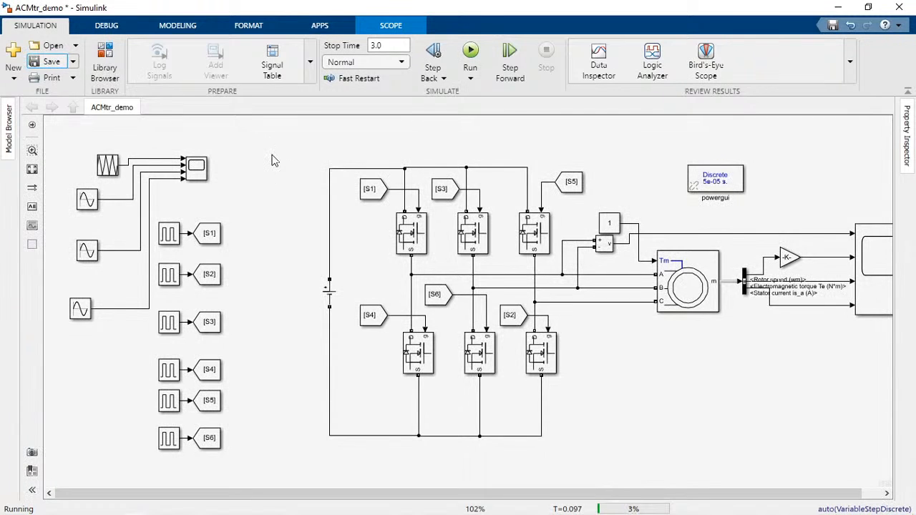
{"action": "key", "text": "alt+Tab"}
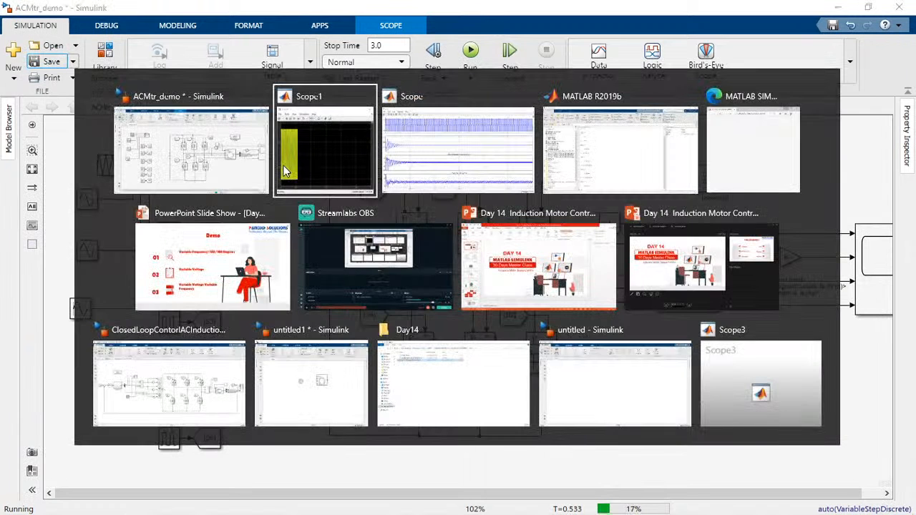
{"action": "left_click", "coordinate": [327, 156]}
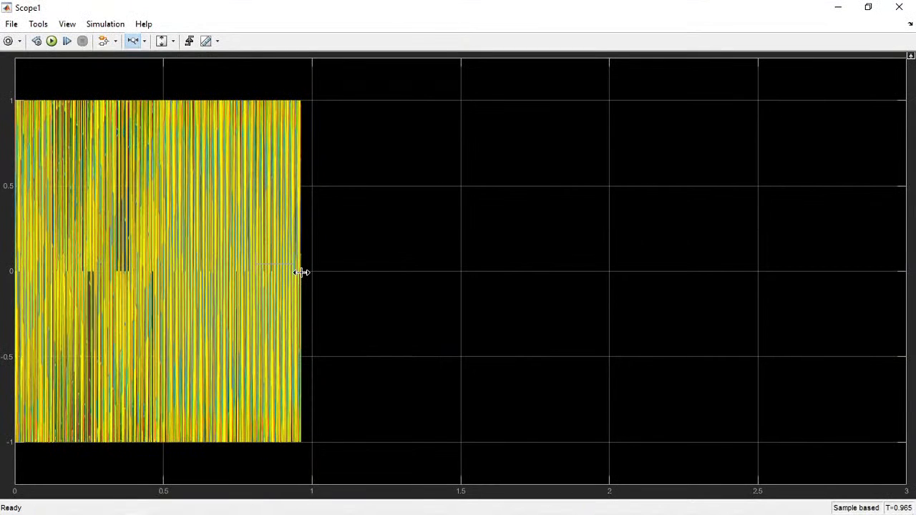
{"action": "left_click_drag", "start_coordinate": [300, 272], "coordinate": [509, 284]}
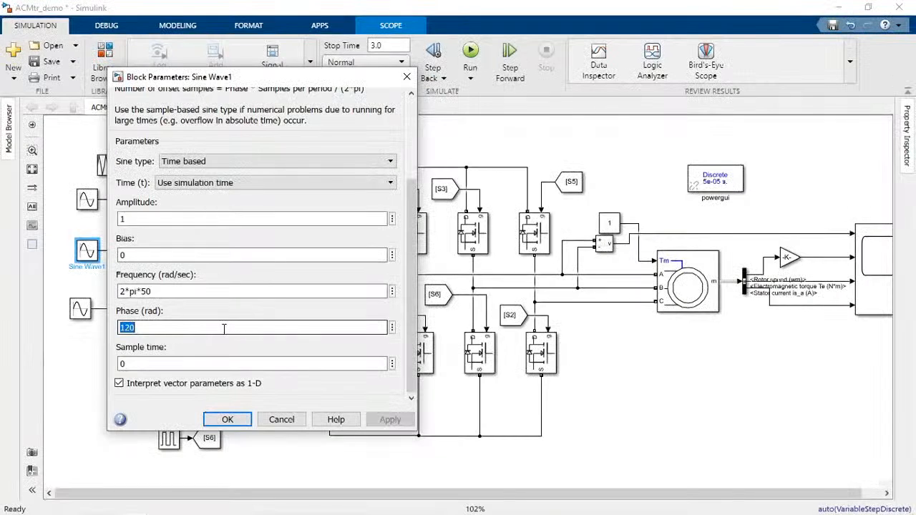
Set the second Sine Wave block's phase to 120*90/pi
{"action": "left_click", "coordinate": [232, 327]}
{"action": "type", "text": "*"}
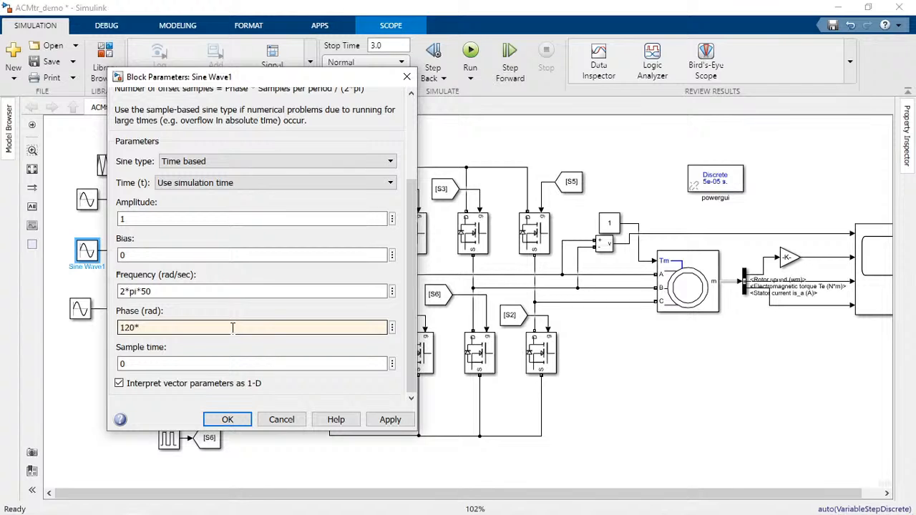
{"action": "type", "text": "90/pi"}
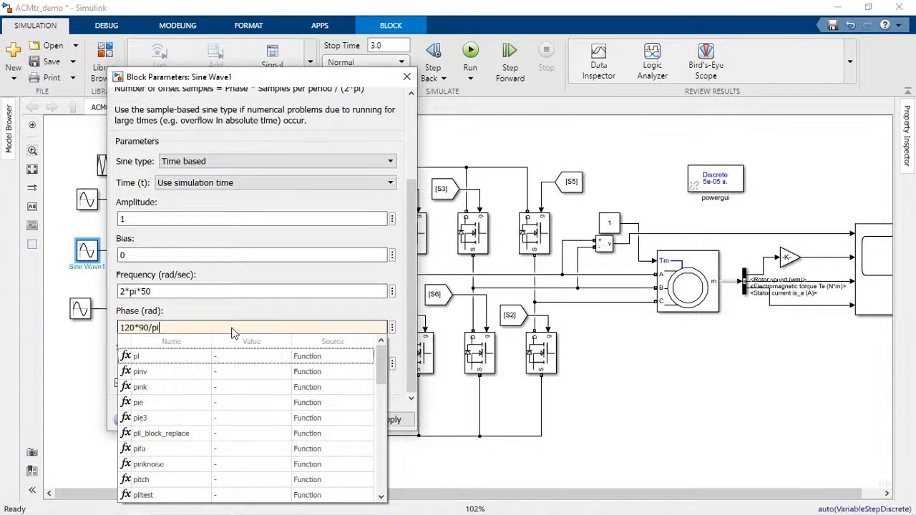
{"action": "key", "text": "Return"}
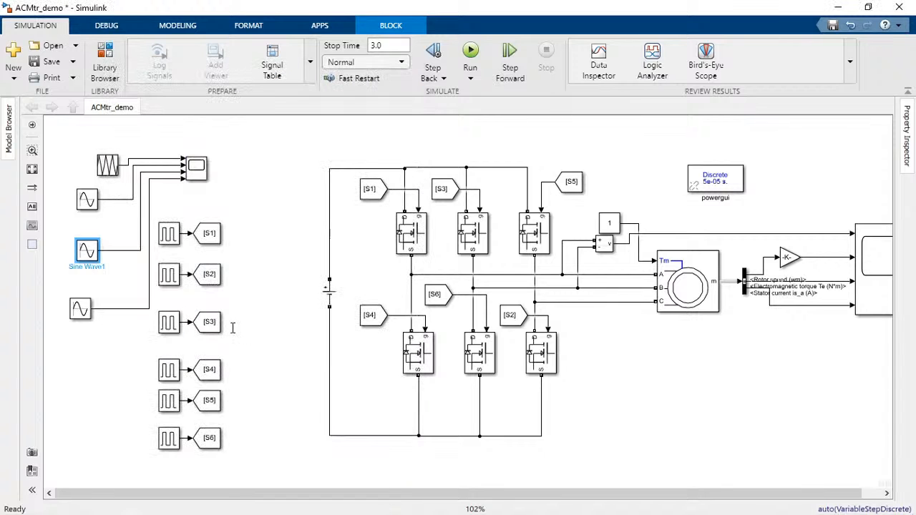
Save and rerun the model, examining the carrier and sine waveforms in Scope1 again
{"action": "left_click", "coordinate": [50, 63]}
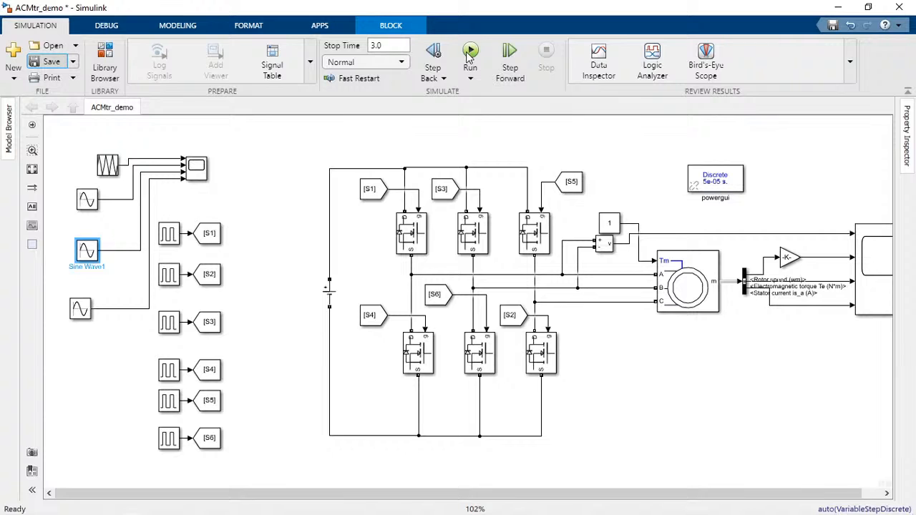
{"action": "left_click", "coordinate": [470, 53]}
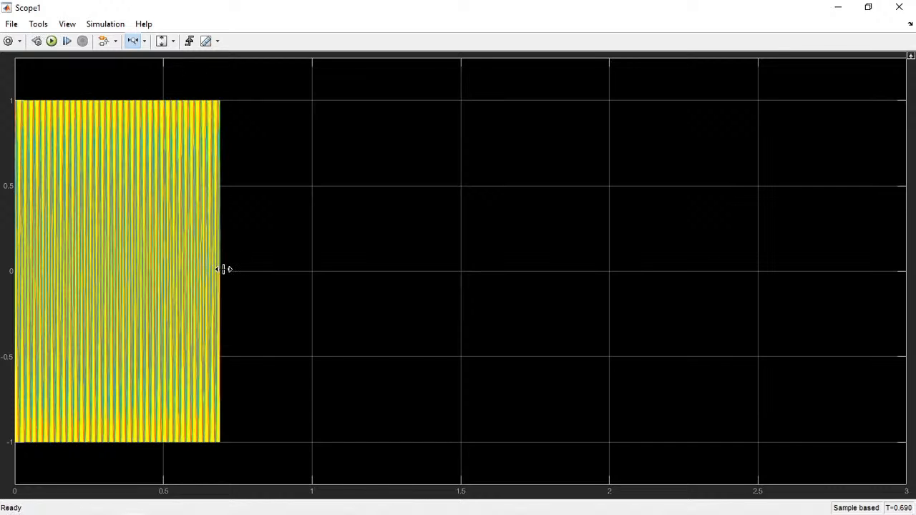
{"action": "left_click_drag", "start_coordinate": [200, 269], "coordinate": [223, 269]}
{"action": "left_click_drag", "start_coordinate": [158, 269], "coordinate": [392, 276]}
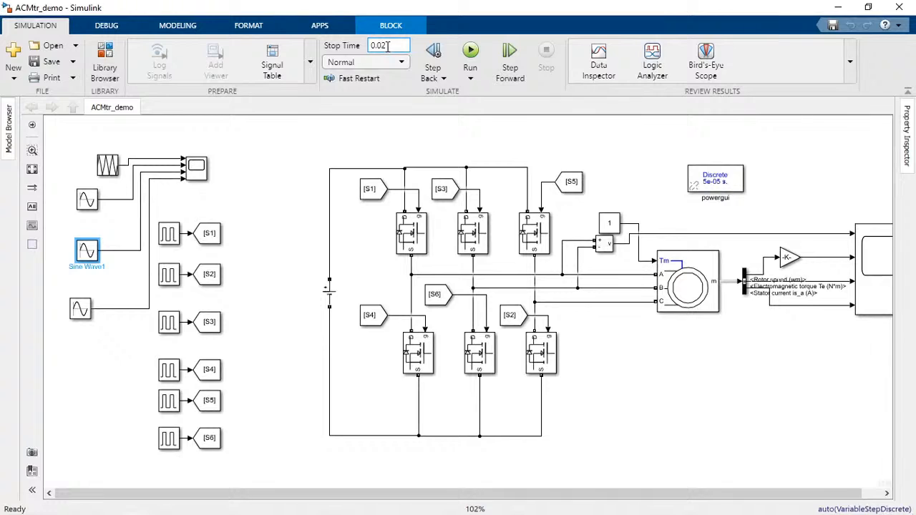
Set the simulation stop time to 0.02 and save the model
{"action": "key", "text": "Return"}
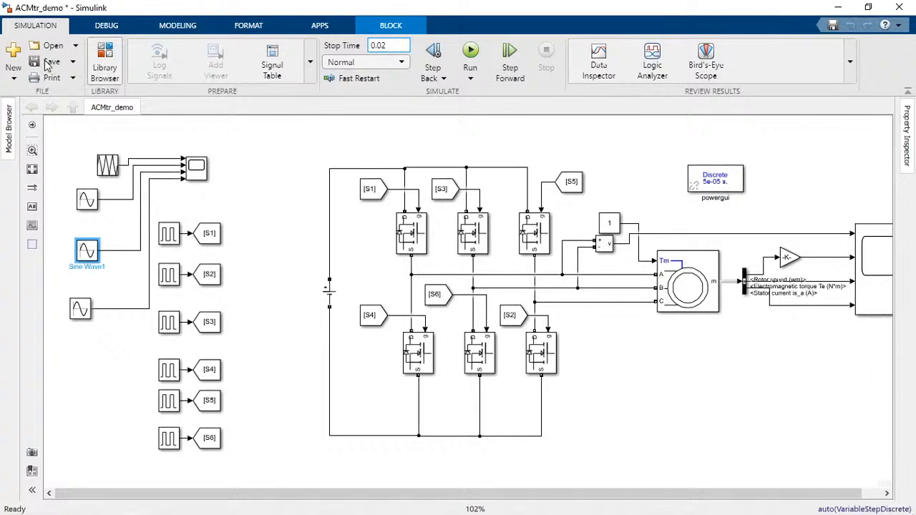
{"action": "left_click", "coordinate": [48, 61]}
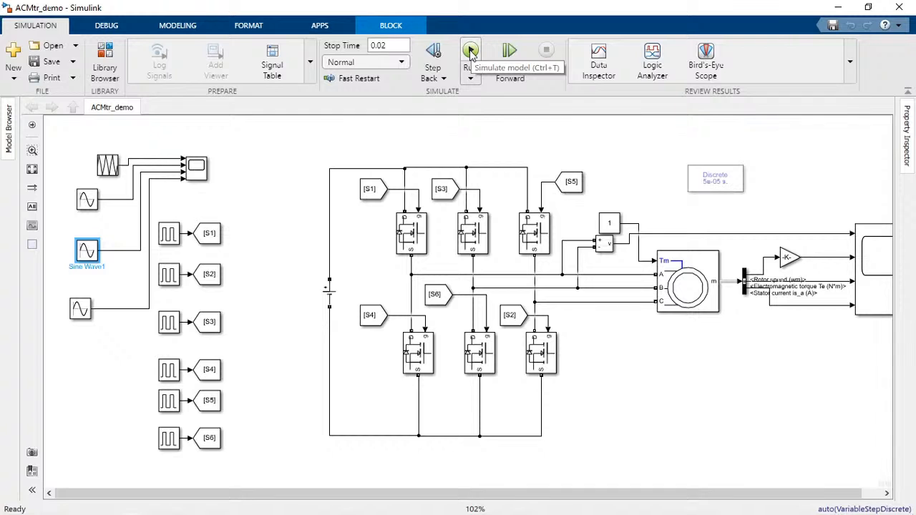
{"action": "left_click", "coordinate": [50, 63]}
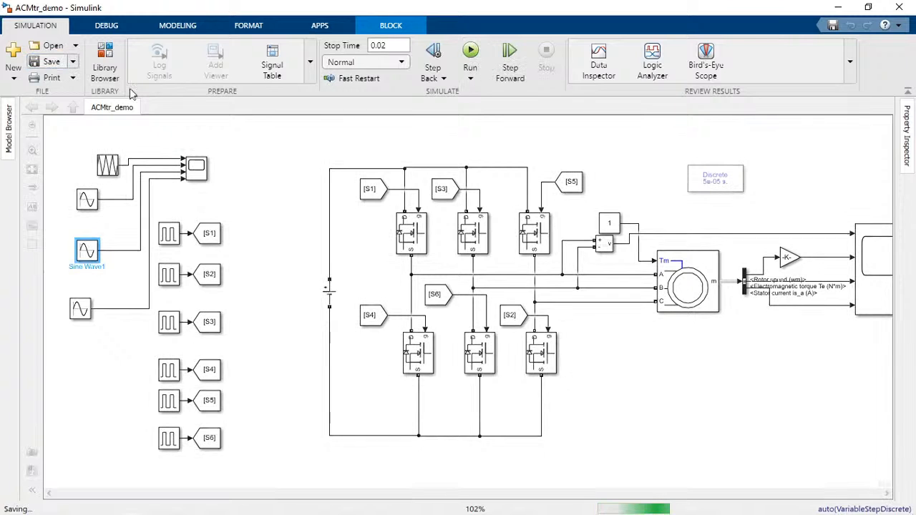
{"action": "left_click", "coordinate": [272, 178]}
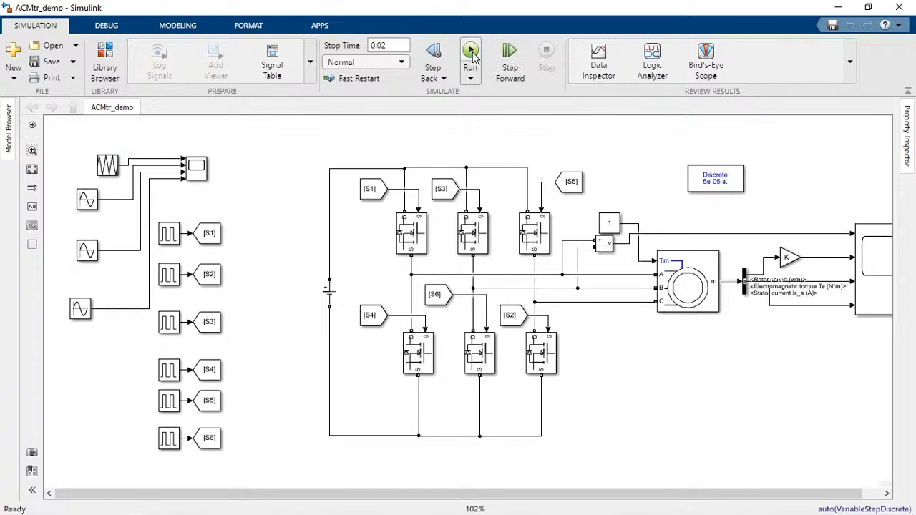
Run the shortened simulation and compare the three sine references with the triangular carrier in Scope1
{"action": "left_click", "coordinate": [472, 58]}
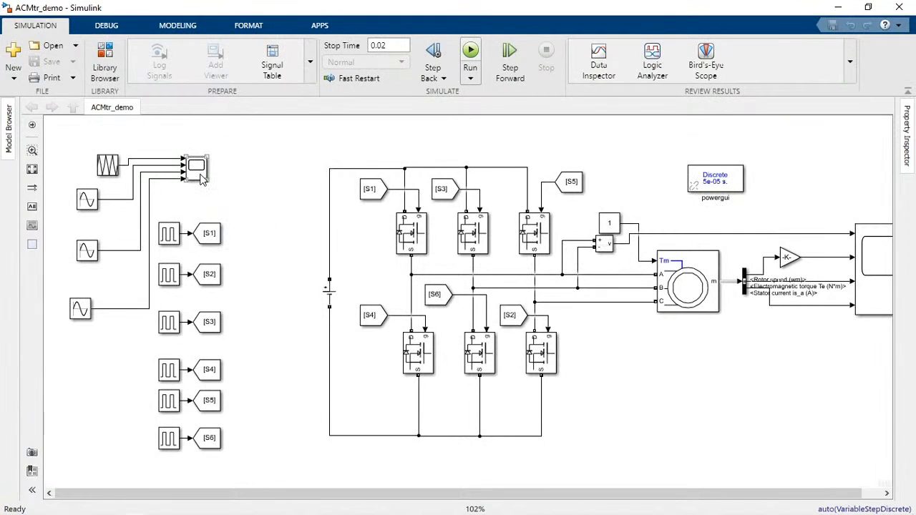
{"action": "double_click", "coordinate": [197, 170]}
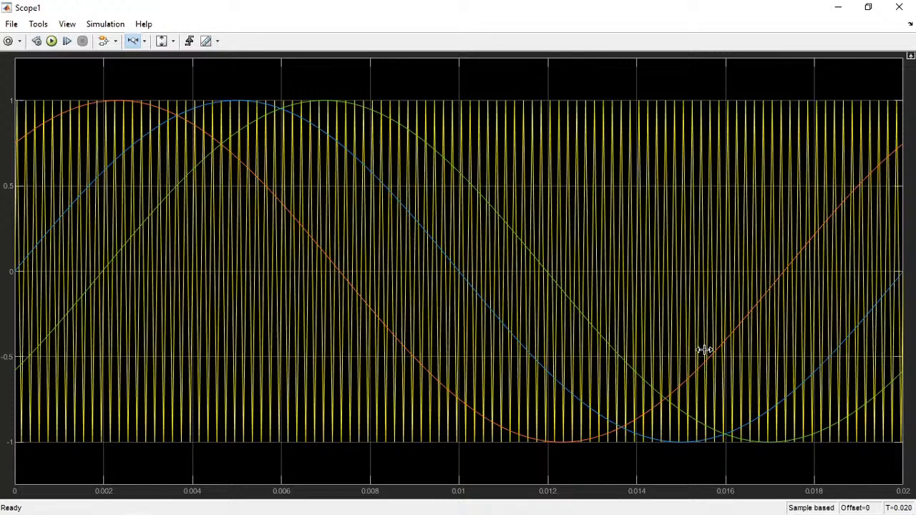
{"action": "left_click", "coordinate": [840, 7]}
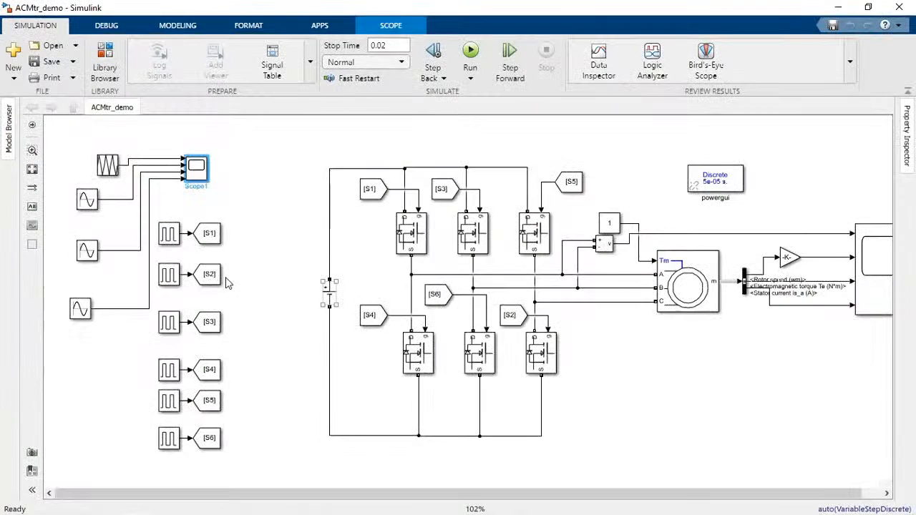
Rewrite the second Sine Wave block's phase as 120 times pi with a divisor converting degrees to radians
{"action": "left_click", "coordinate": [88, 251]}
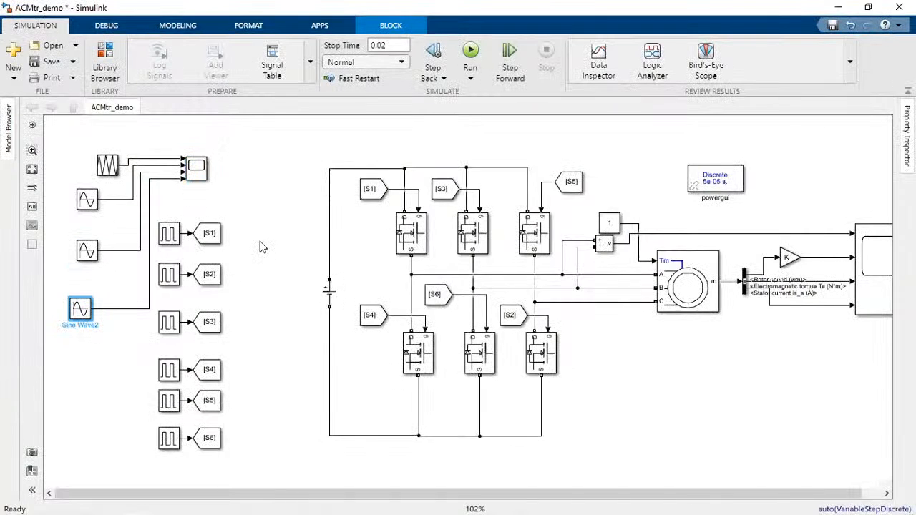
{"action": "left_click", "coordinate": [284, 259]}
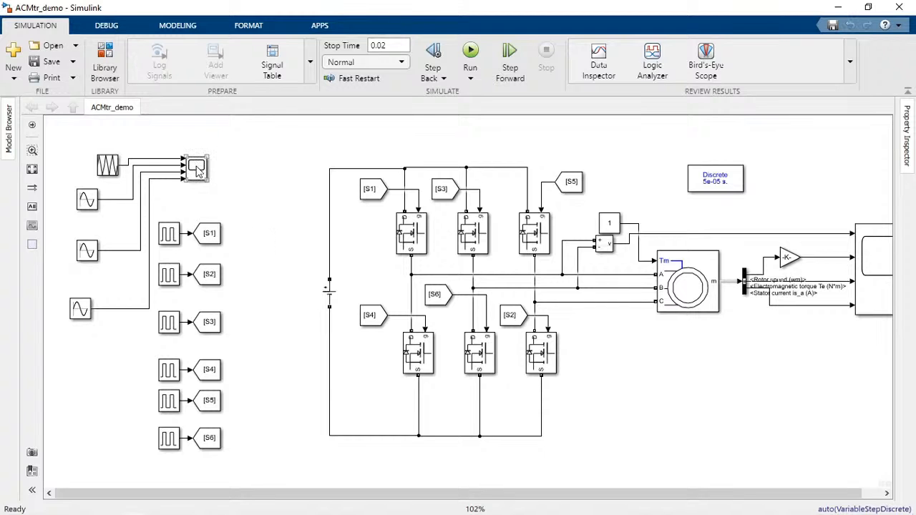
{"action": "double_click", "coordinate": [87, 200]}
{"action": "scroll", "coordinate": [180, 256], "scroll_direction": "down", "scroll_amount": 5}
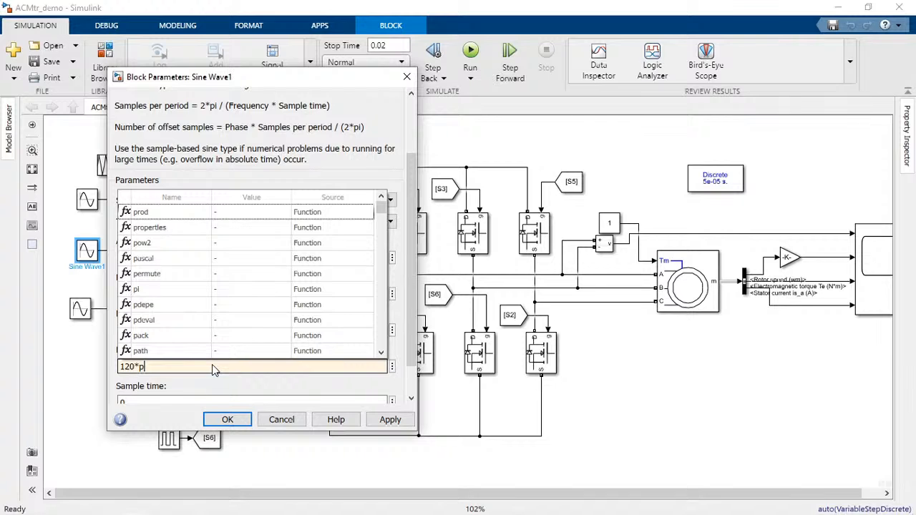
{"action": "type", "text": "i/1"}
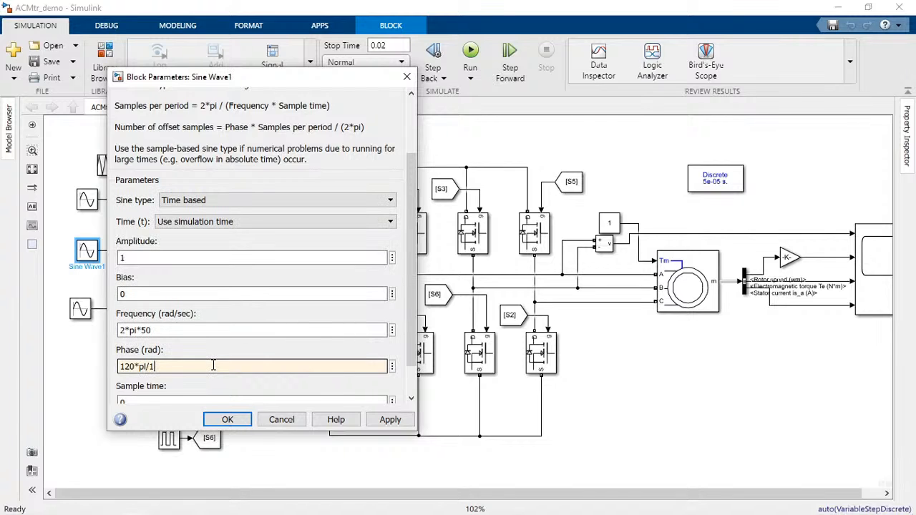
{"action": "key", "text": "Return"}
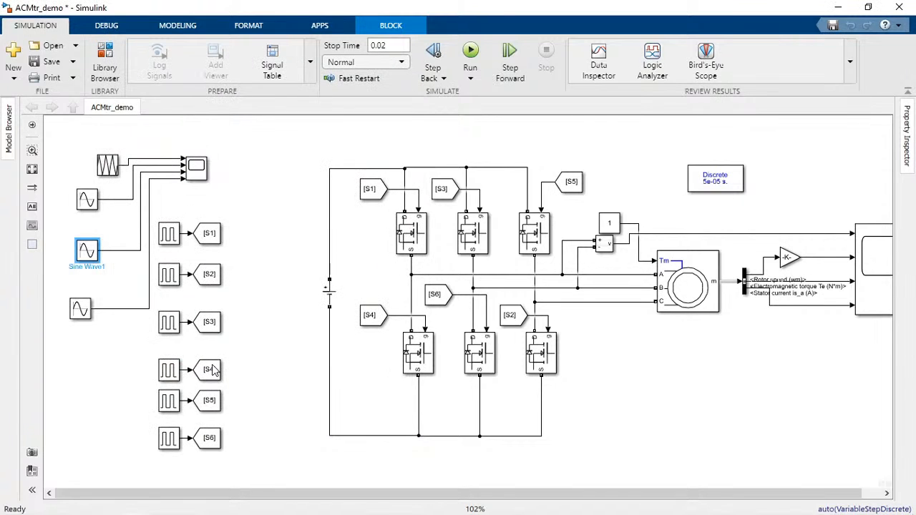
Save and rerun the model with the corrected phase, checking the sine references in Scope1
{"action": "left_click", "coordinate": [81, 310]}
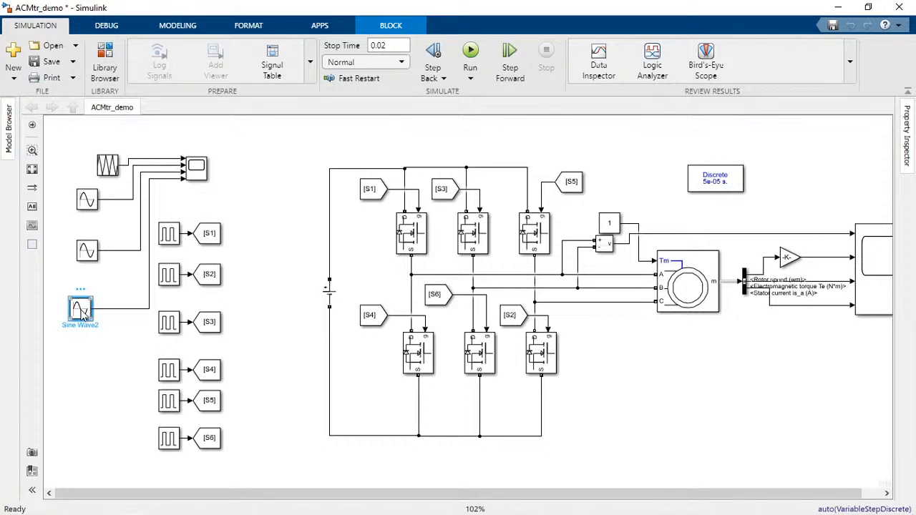
{"action": "key", "text": "ctrl+s"}
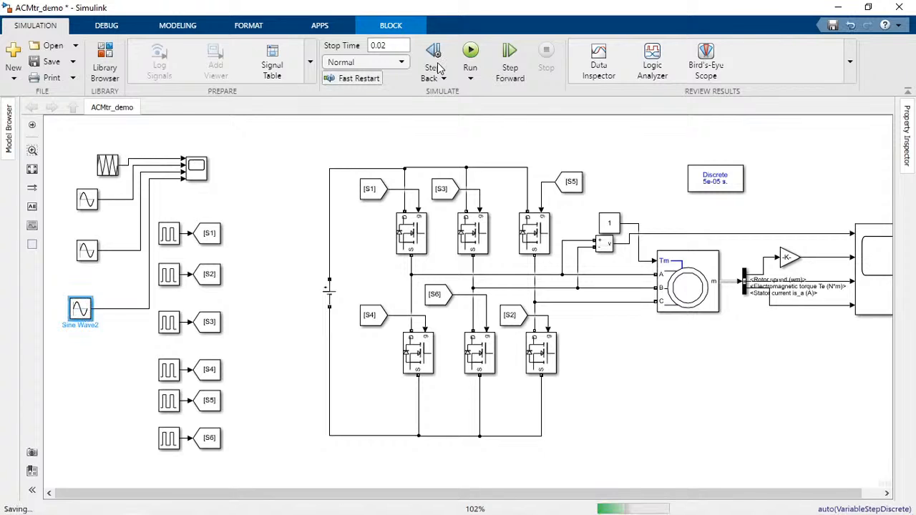
{"action": "left_click", "coordinate": [473, 54]}
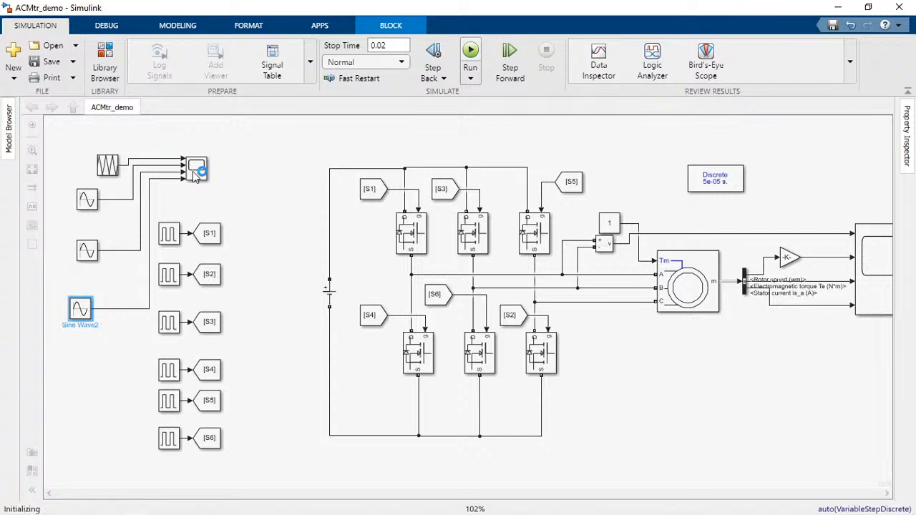
{"action": "left_click", "coordinate": [196, 170]}
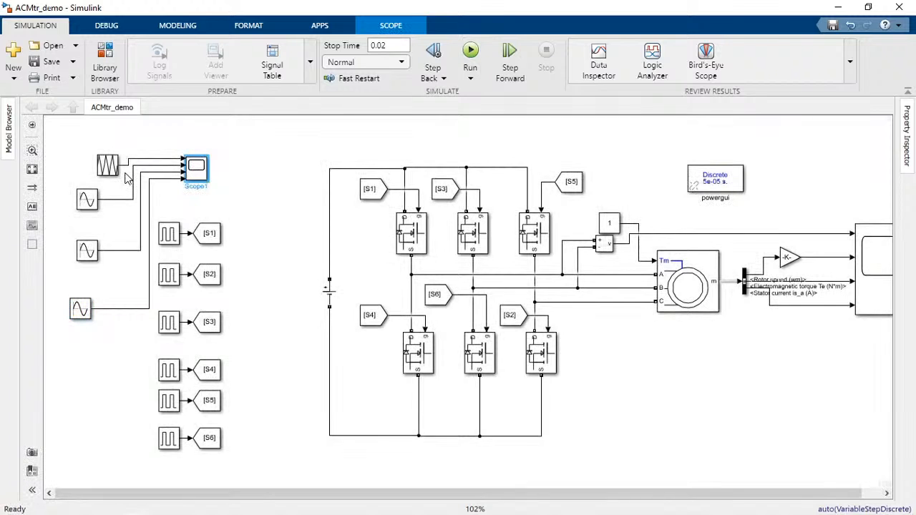
Delete the six Pulse Generator blocks and set the new Relational Operator block's operator to >
{"action": "left_click_drag", "start_coordinate": [157, 208], "coordinate": [175, 443]}
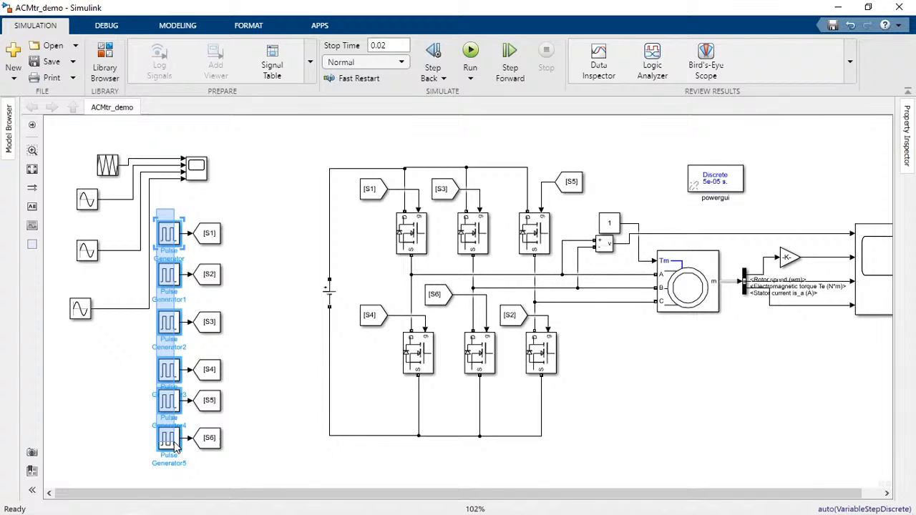
{"action": "key", "text": "Delete"}
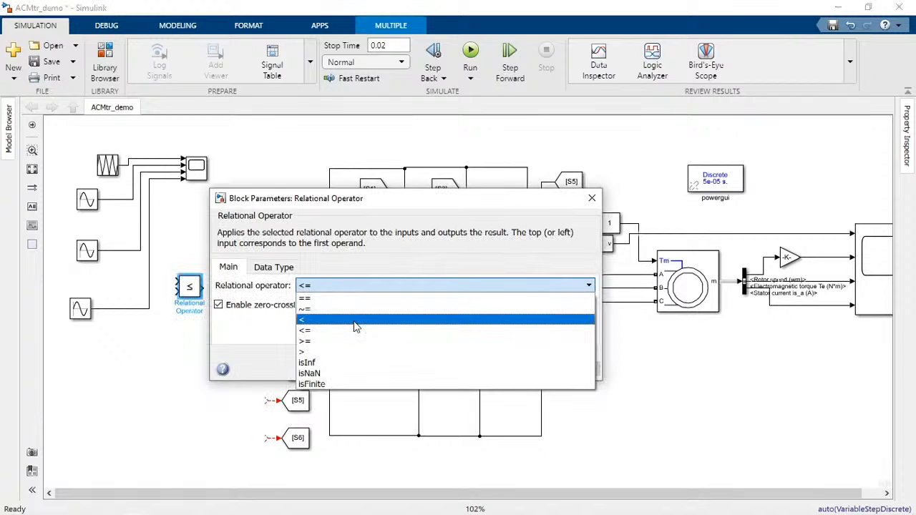
{"action": "left_click", "coordinate": [357, 341]}
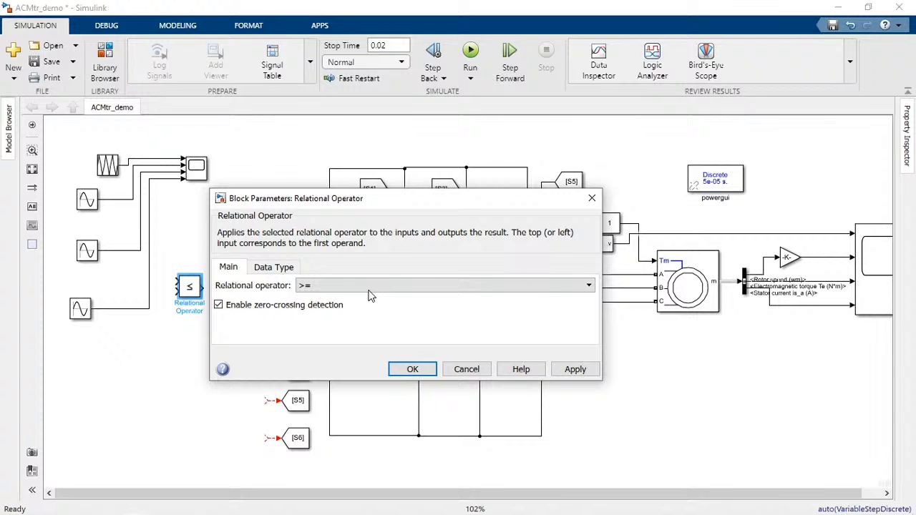
{"action": "left_click", "coordinate": [369, 288]}
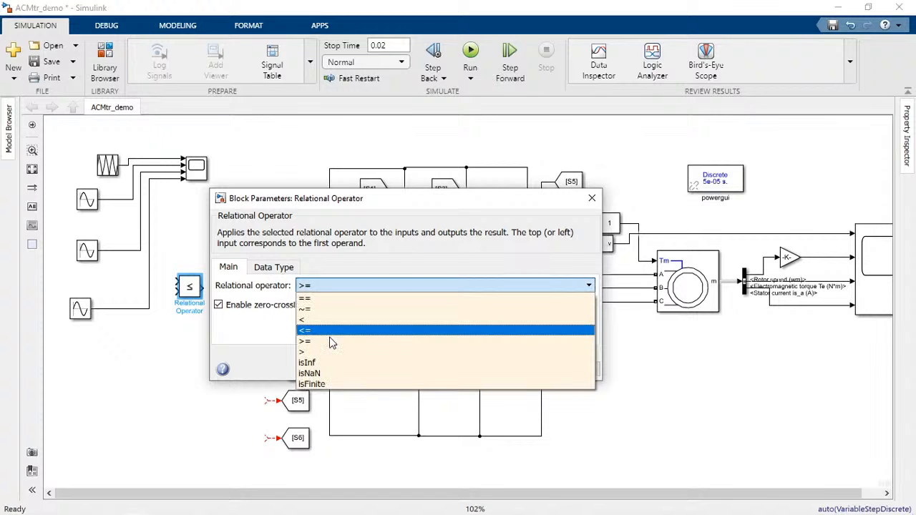
{"action": "left_click", "coordinate": [331, 341]}
{"action": "left_click", "coordinate": [377, 368]}
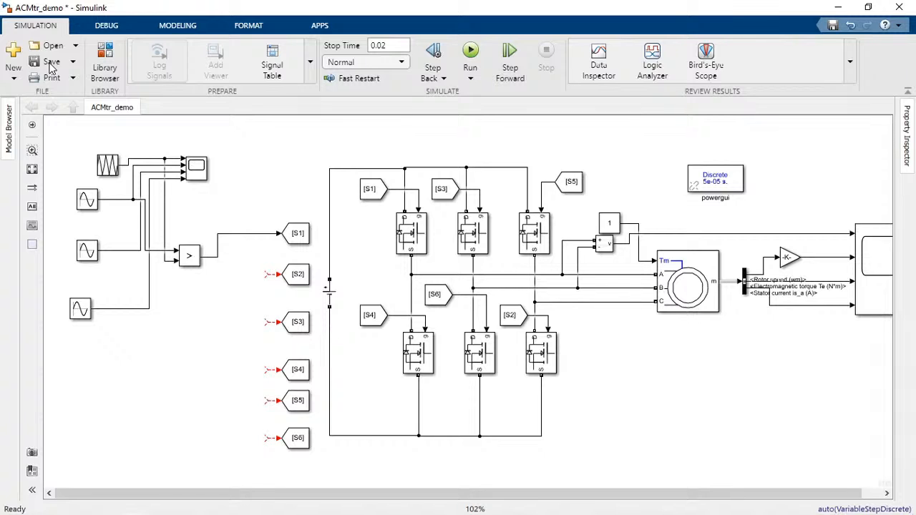
Save the model and move the comparator up in line with the S1 tag
{"action": "left_click", "coordinate": [50, 65]}
{"action": "left_click", "coordinate": [190, 255]}
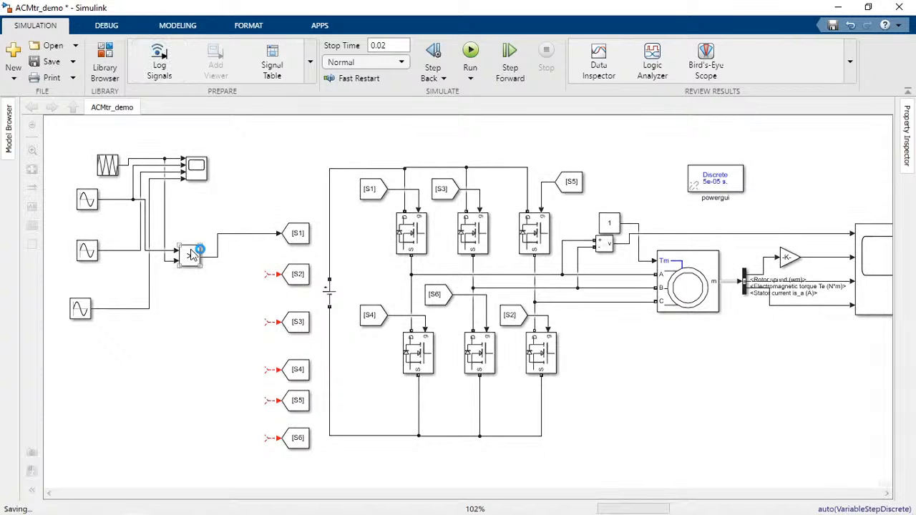
{"action": "left_click", "coordinate": [200, 223]}
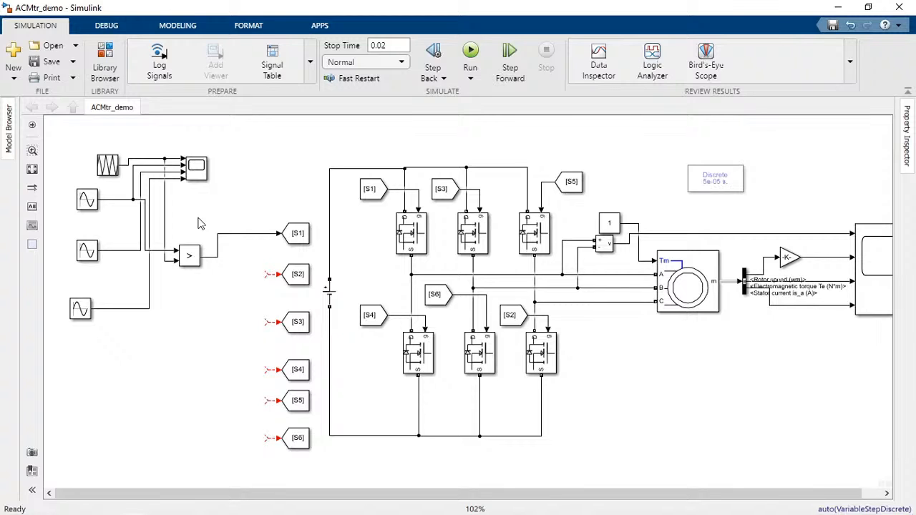
Add a Logical Operator block below the comparator and set its operator to NOT
{"action": "double_click", "coordinate": [215, 184]}
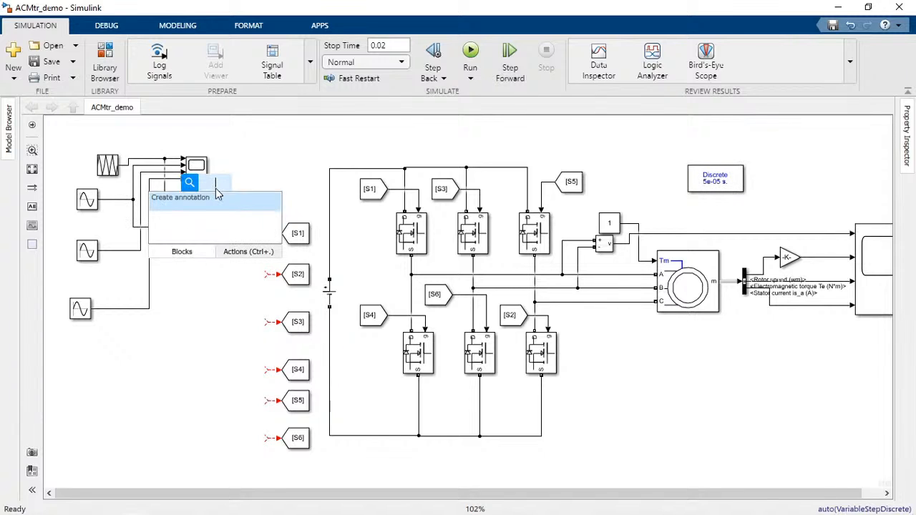
{"action": "type", "text": "log"}
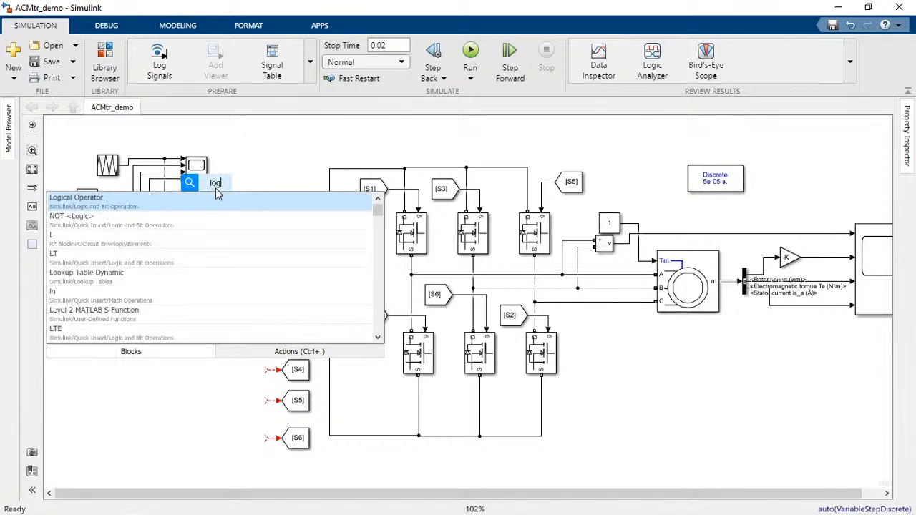
{"action": "key", "text": "Return"}
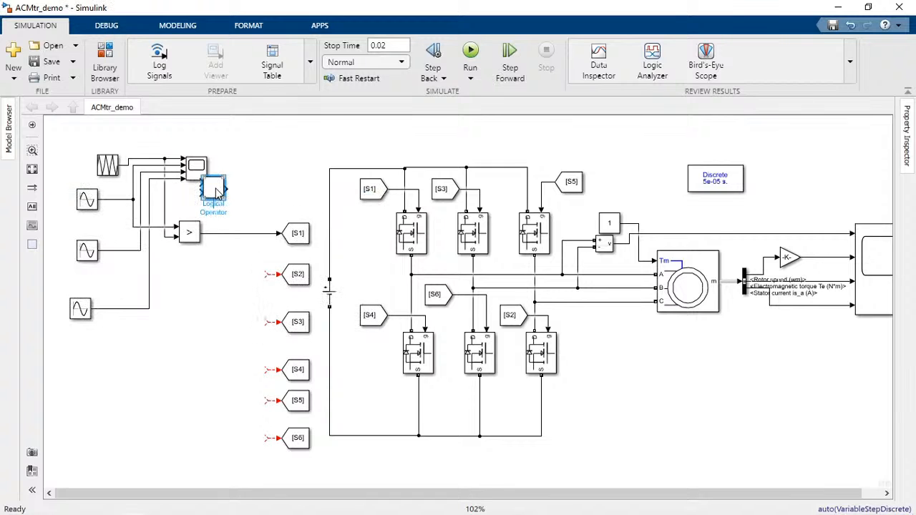
{"action": "left_click_drag", "start_coordinate": [217, 192], "coordinate": [217, 255]}
{"action": "double_click", "coordinate": [217, 255]}
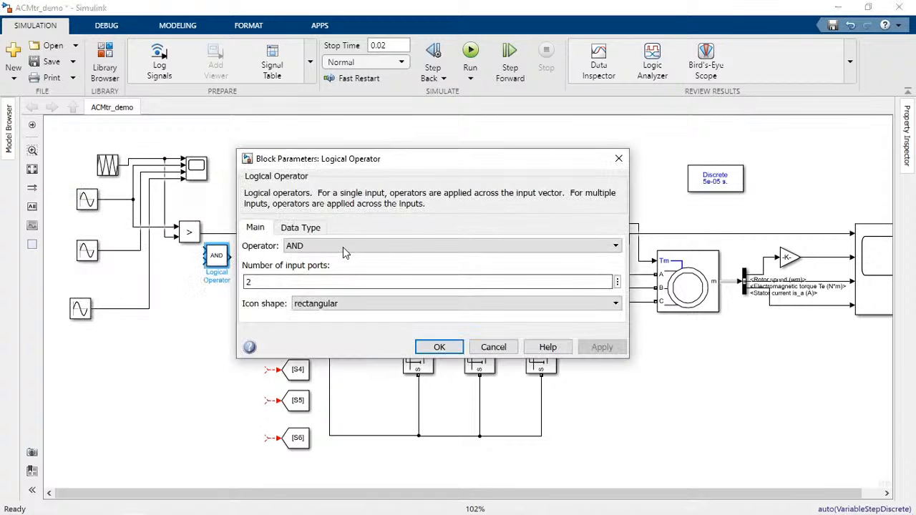
{"action": "left_click", "coordinate": [343, 247]}
{"action": "left_click", "coordinate": [399, 318]}
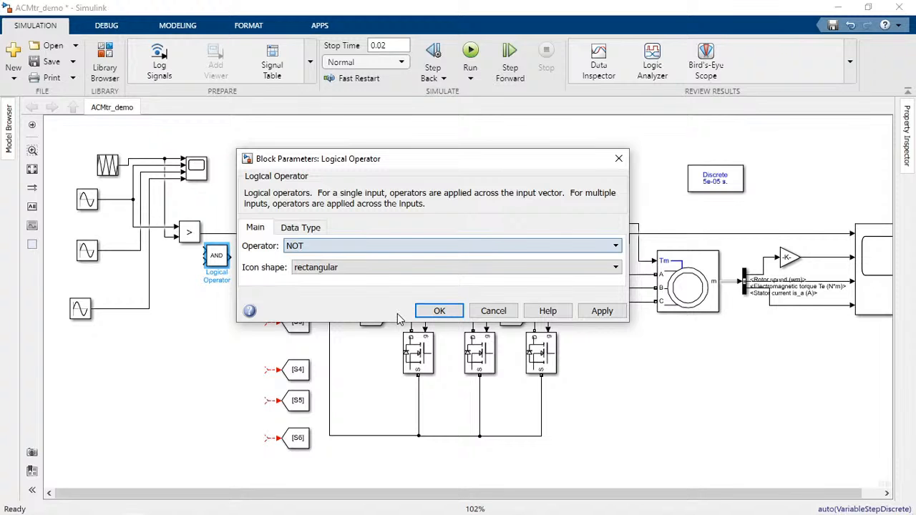
{"action": "left_click", "coordinate": [439, 310]}
Set the phase of the third sine reference, Sine Wave2, to 240*pi/180
{"action": "double_click", "coordinate": [80, 308]}
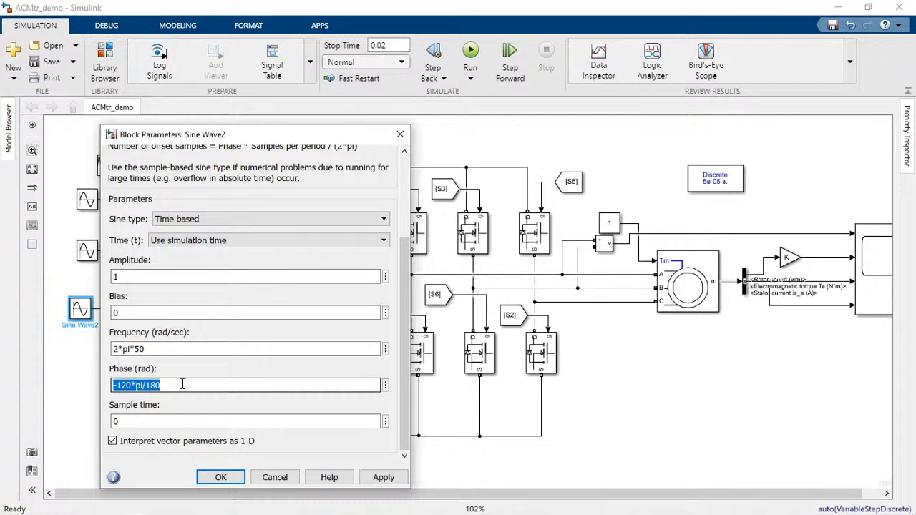
{"action": "key", "text": "Home"}
{"action": "key", "text": "Delete"}
{"action": "key", "text": "Delete"}
{"action": "key", "text": "Delete"}
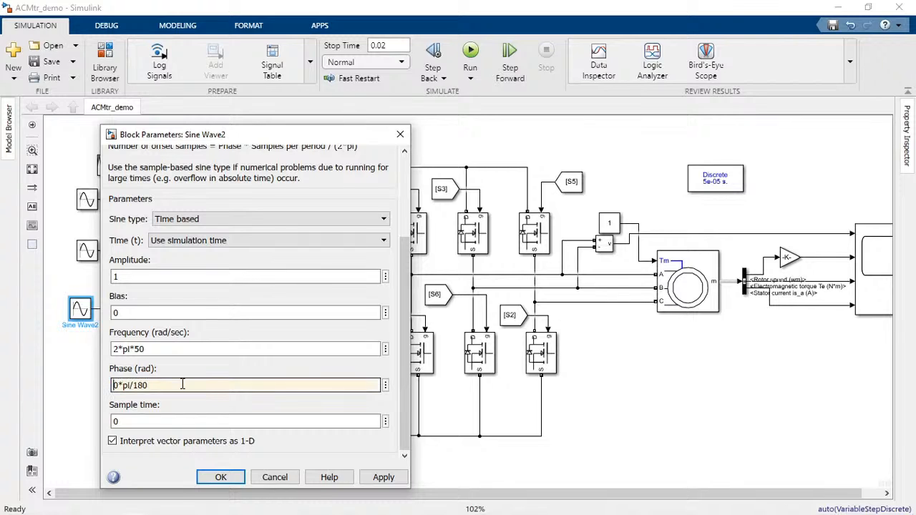
{"action": "type", "text": "24"}
{"action": "key", "text": "Return"}
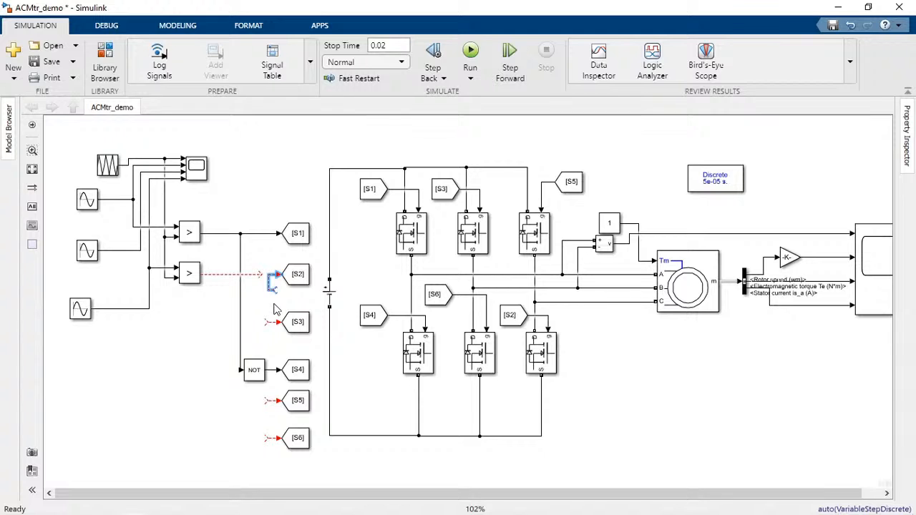
Connect the second comparator to S2, save the model, and place a copy of the NOT block beside S5
{"action": "left_click_drag", "start_coordinate": [274, 309], "coordinate": [285, 276]}
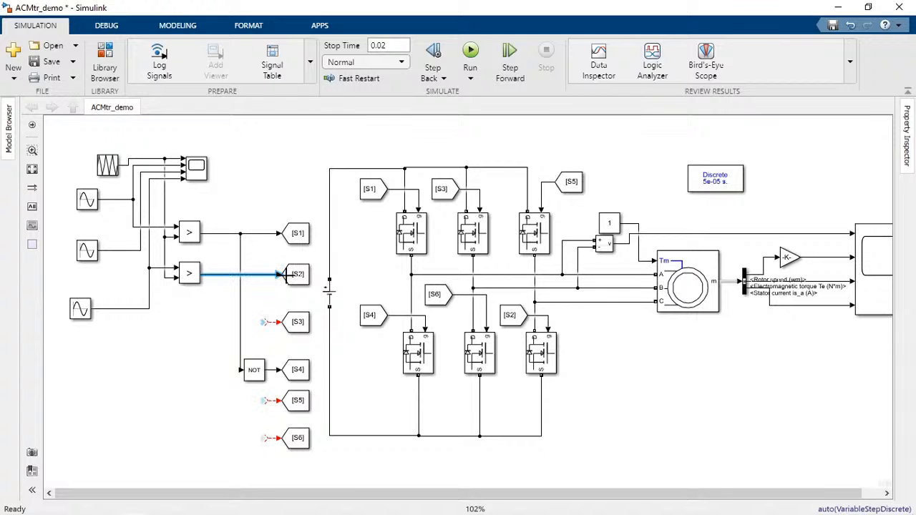
{"action": "left_click", "coordinate": [57, 65]}
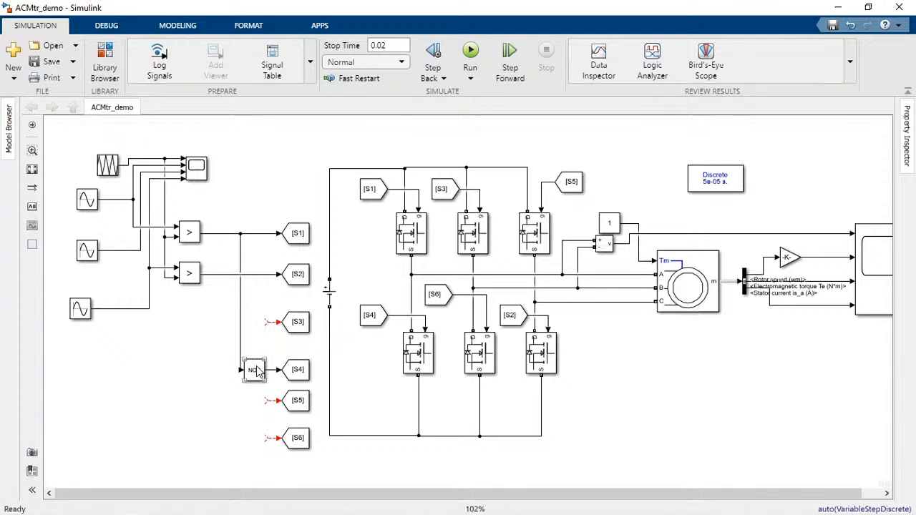
{"action": "left_click_drag", "start_coordinate": [258, 372], "coordinate": [250, 412]}
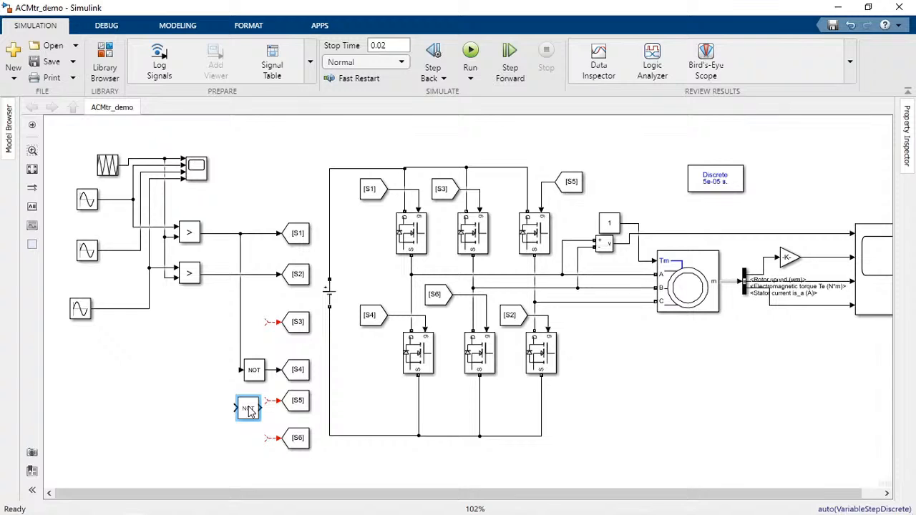
{"action": "left_click_drag", "start_coordinate": [248, 408], "coordinate": [248, 404]}
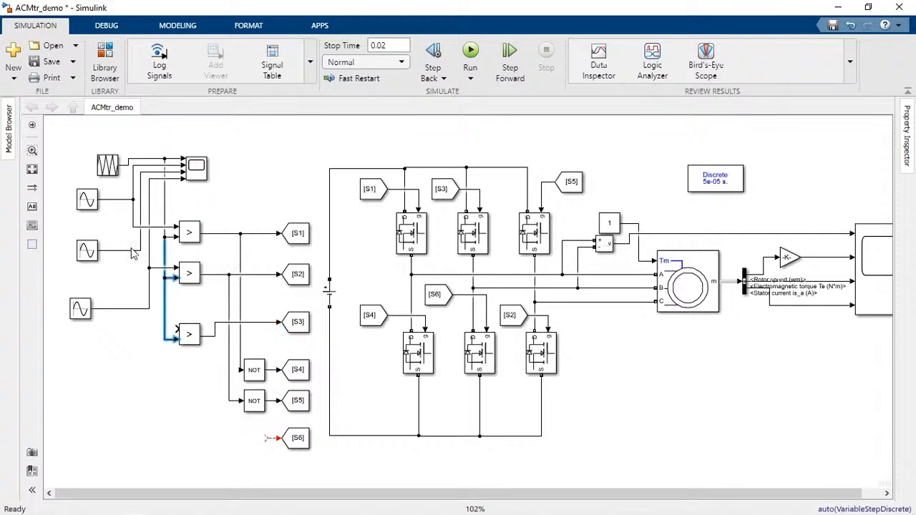
Branch the second sine reference into the third comparator's first input and copy the NOT block beside S6
{"action": "left_click", "coordinate": [111, 280]}
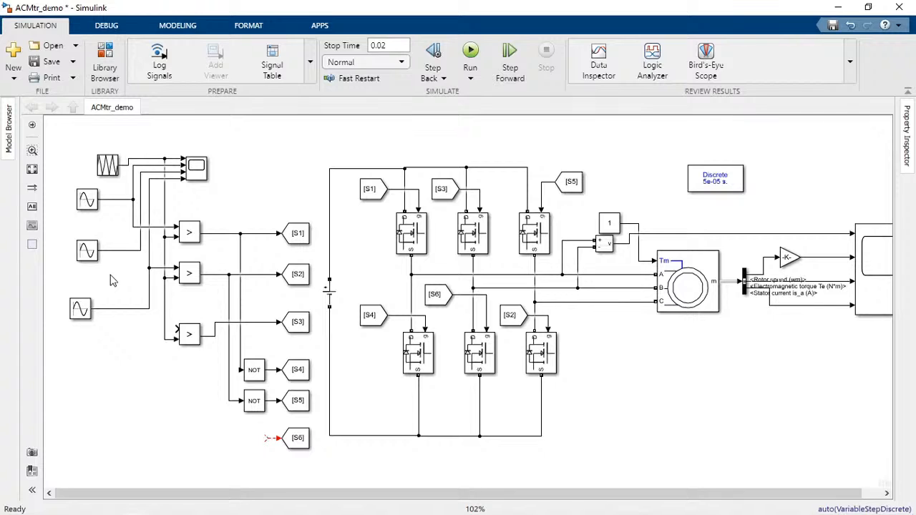
{"action": "left_click_drag", "start_coordinate": [126, 250], "coordinate": [182, 330]}
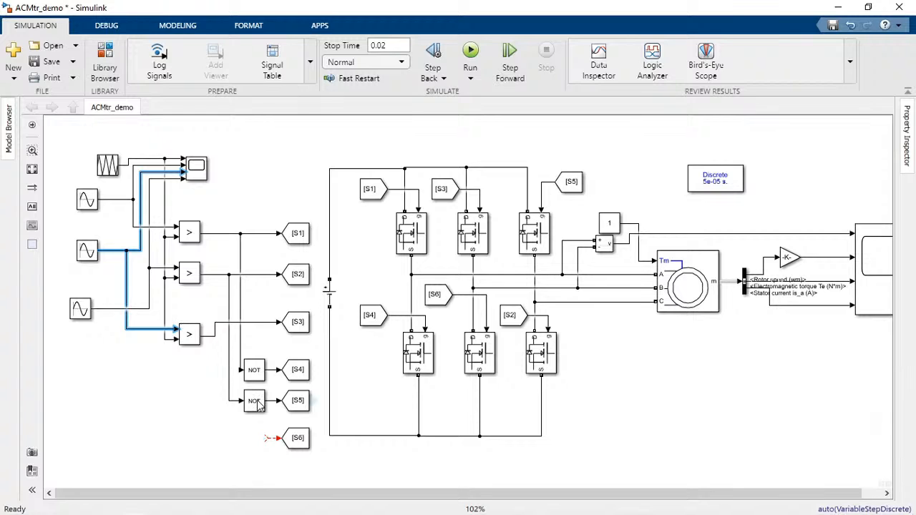
{"action": "left_click_drag", "start_coordinate": [259, 405], "coordinate": [247, 442]}
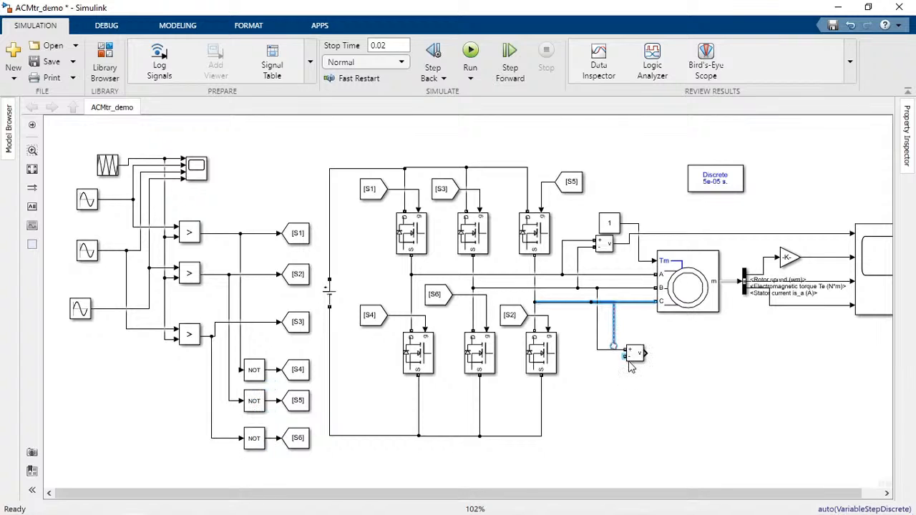
Shift the lower Voltage Measurement block, duplicate it below, and connect phase C to the duplicate's positive terminal
{"action": "left_click_drag", "start_coordinate": [631, 357], "coordinate": [654, 356]}
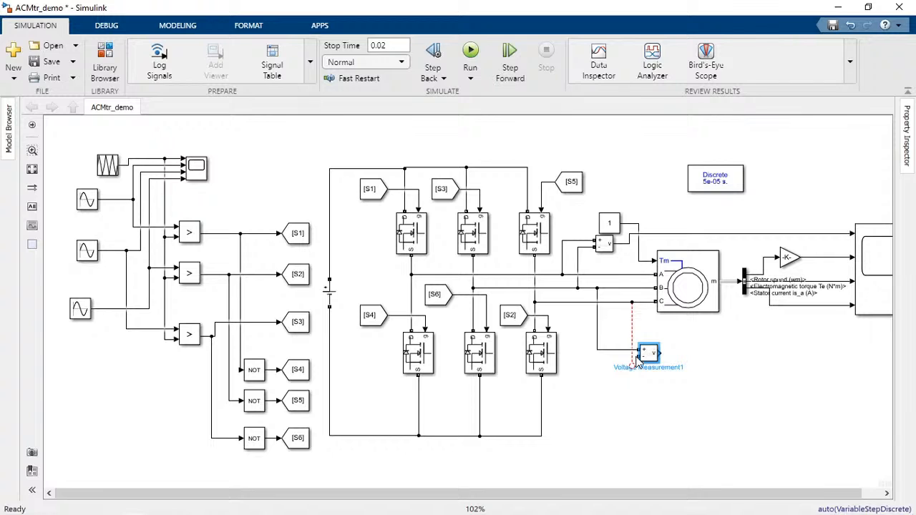
{"action": "left_click_drag", "start_coordinate": [647, 353], "coordinate": [647, 390]}
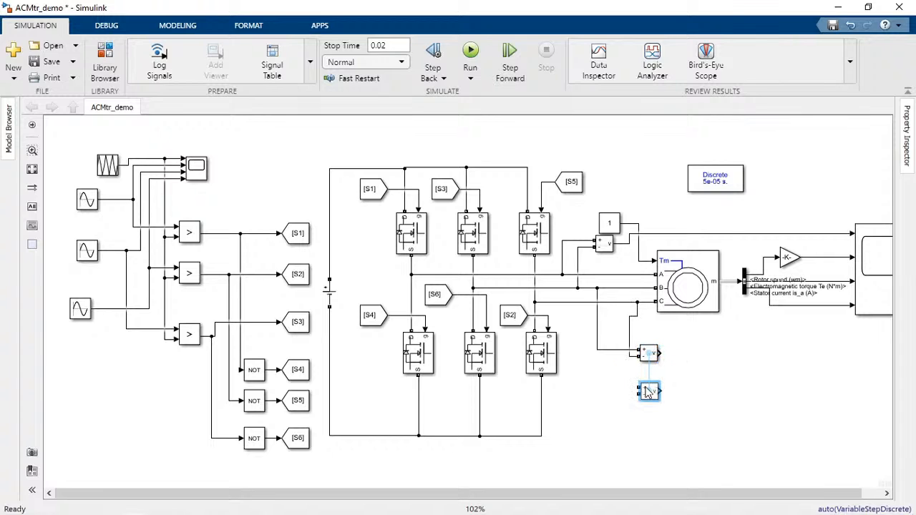
{"action": "left_click_drag", "start_coordinate": [611, 302], "coordinate": [632, 370]}
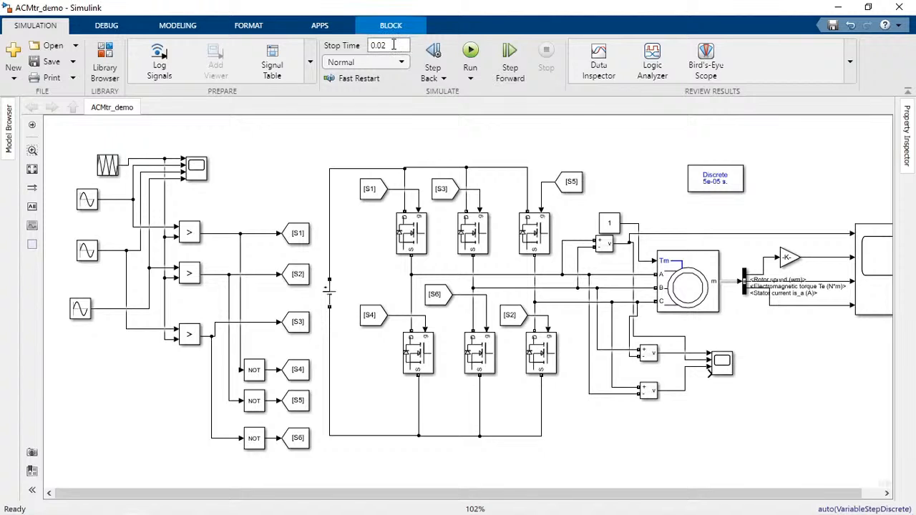
Set the simulation stop time to 2 and open the first Sine Wave block's parameters
{"action": "left_click", "coordinate": [390, 44]}
{"action": "type", "text": "2"}
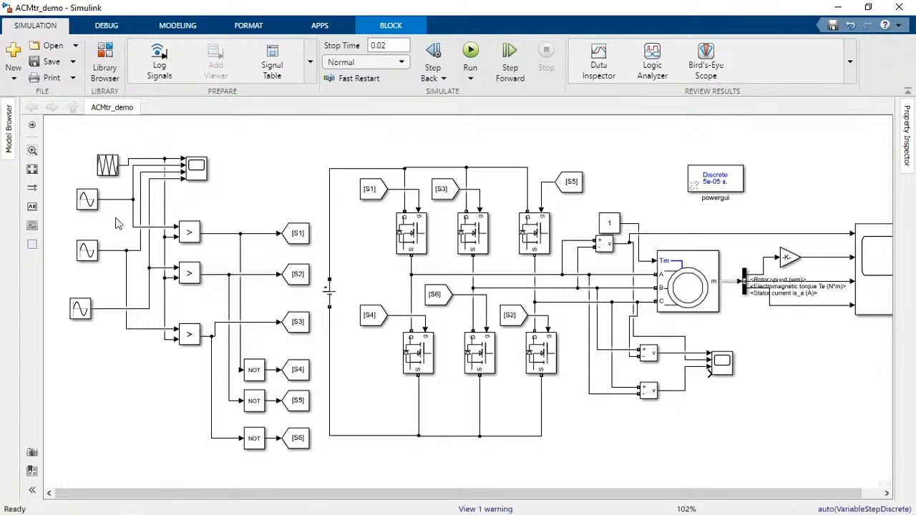
{"action": "double_click", "coordinate": [86, 200]}
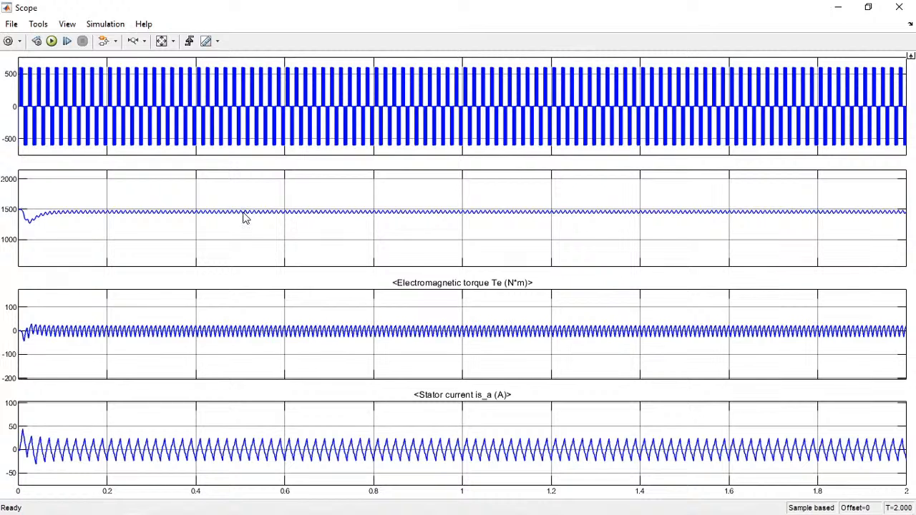
Return from the motor scope to the model, set the stop time to 2, and save
{"action": "key", "text": "alt+Tab"}
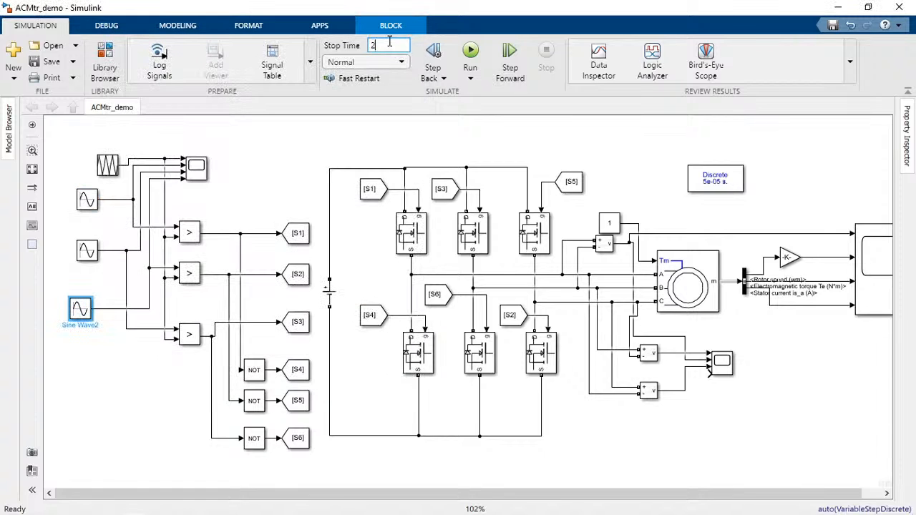
{"action": "key", "text": "Tab"}
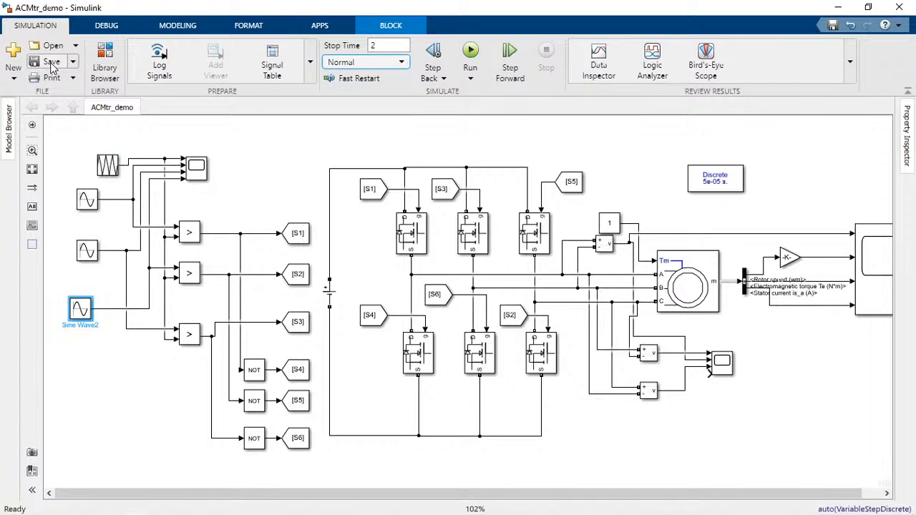
{"action": "left_click", "coordinate": [54, 68]}
{"action": "left_click", "coordinate": [730, 320]}
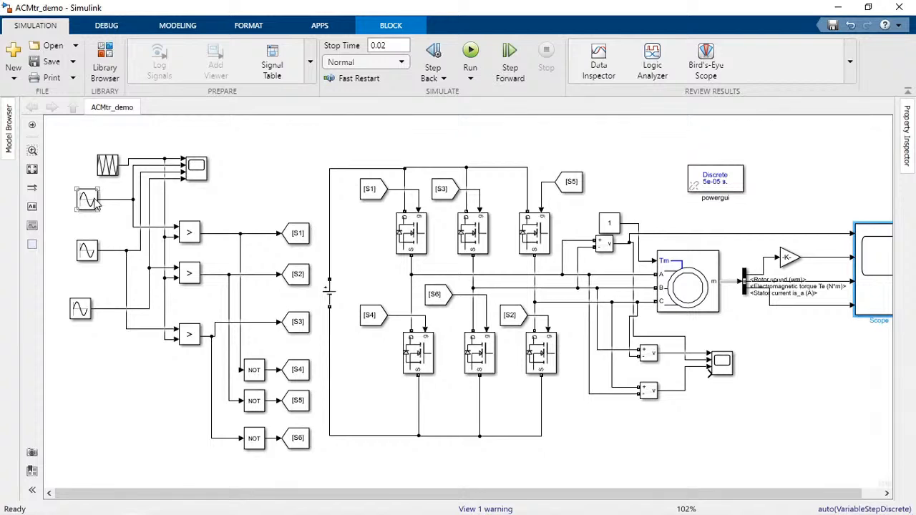
{"action": "left_click", "coordinate": [95, 199]}
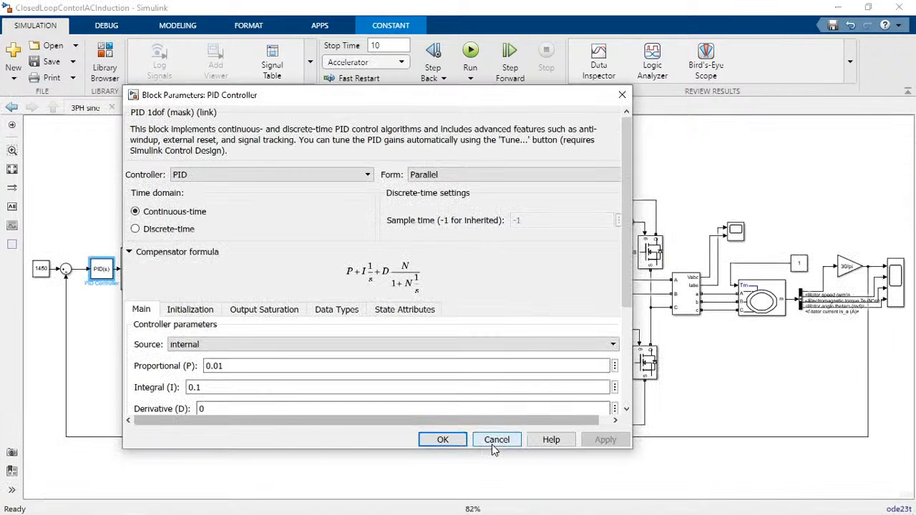
Close the PID Controller parameters unchanged in the ClosedLoopContorlACInduction model and examine the integrator output inside the 3PH sine subsystem
{"action": "left_click", "coordinate": [495, 439]}
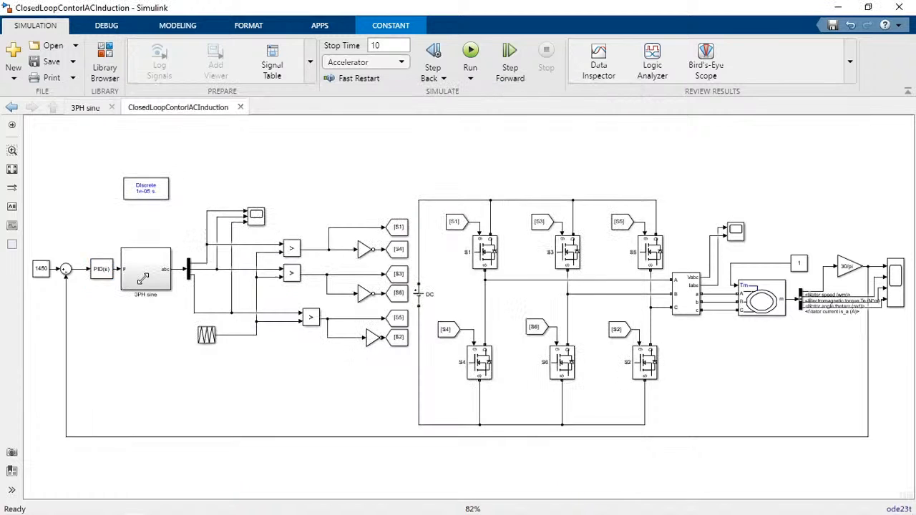
{"action": "left_click", "coordinate": [144, 276]}
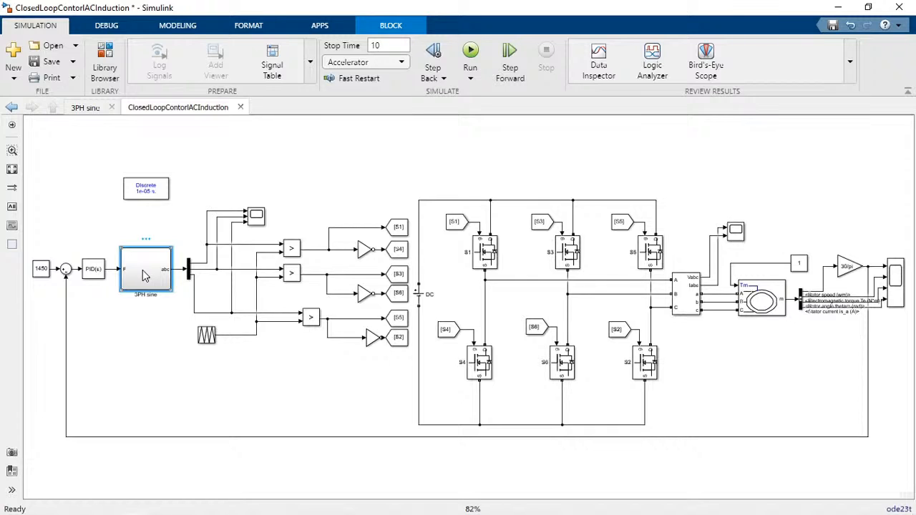
{"action": "double_click", "coordinate": [144, 276]}
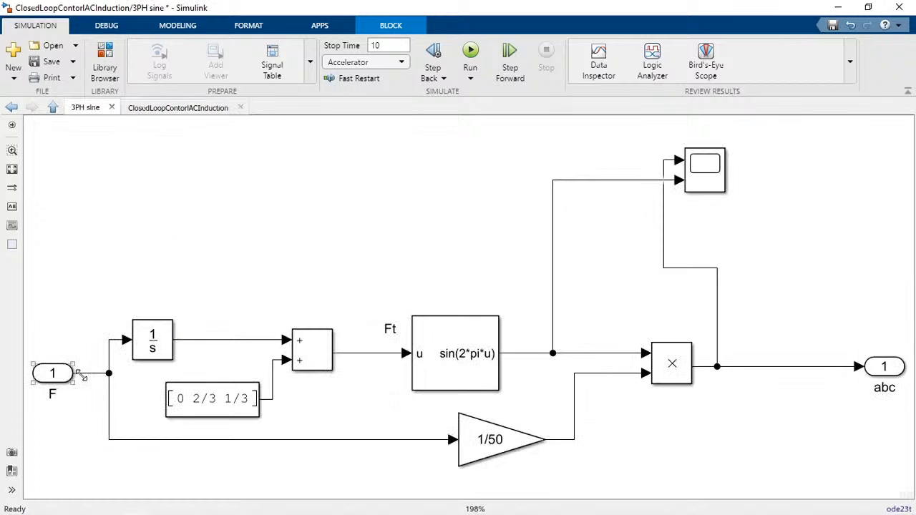
{"action": "left_click", "coordinate": [214, 340]}
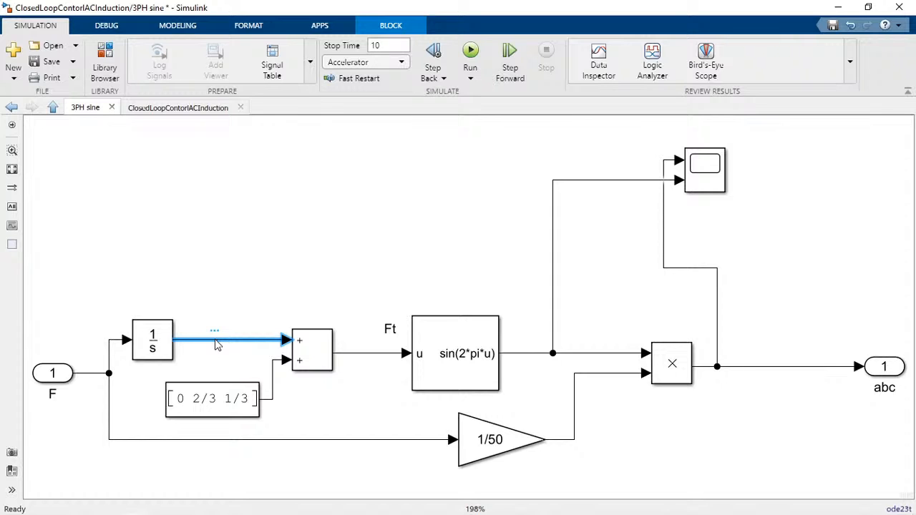
Examine the Sine block's parameters, the 1/50 gain and the scope in the 3PH sine subsystem, and return to the top-level model
{"action": "double_click", "coordinate": [458, 344]}
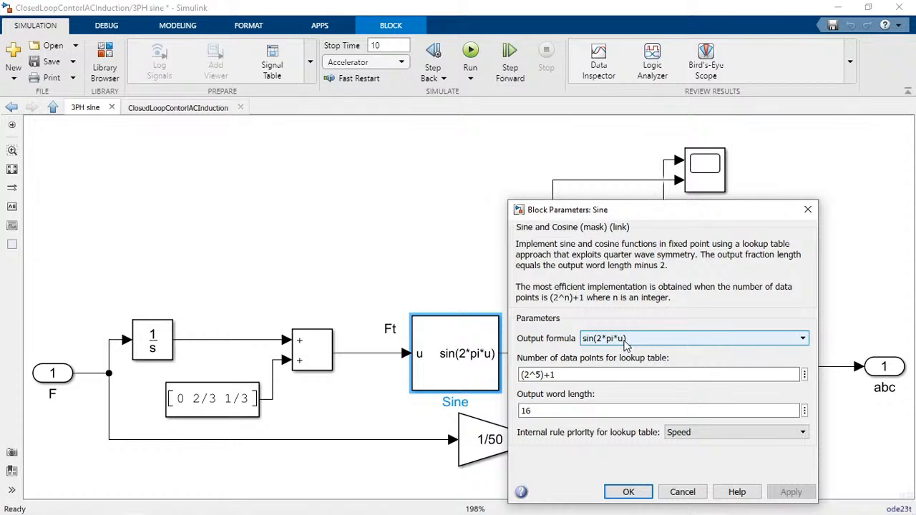
{"action": "left_click", "coordinate": [504, 445]}
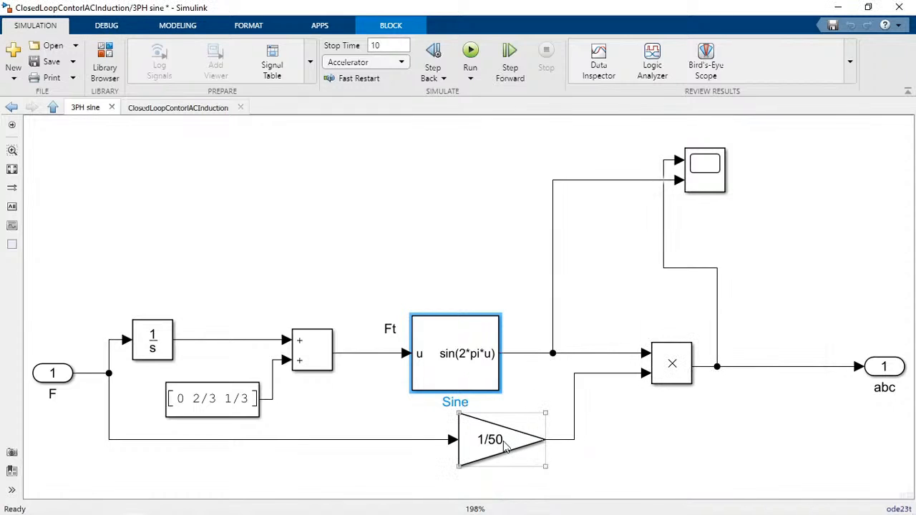
{"action": "left_click", "coordinate": [712, 185]}
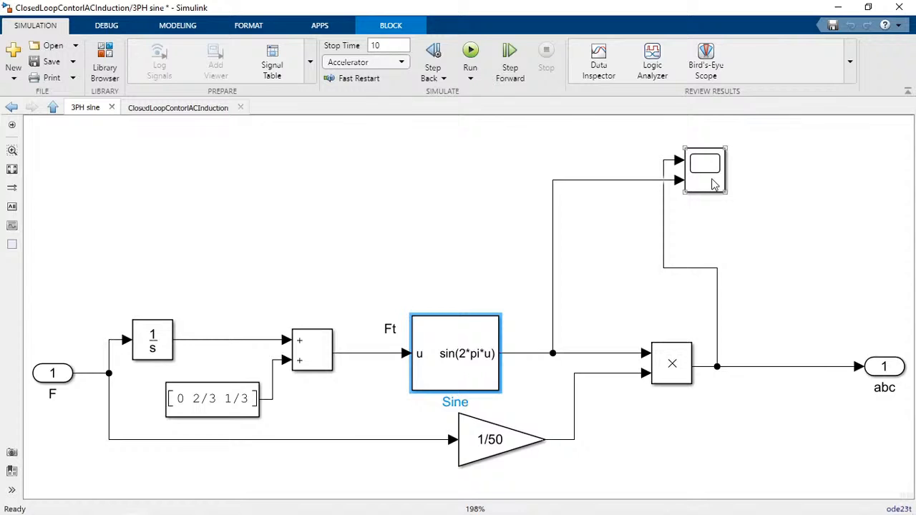
{"action": "key", "text": "Escape"}
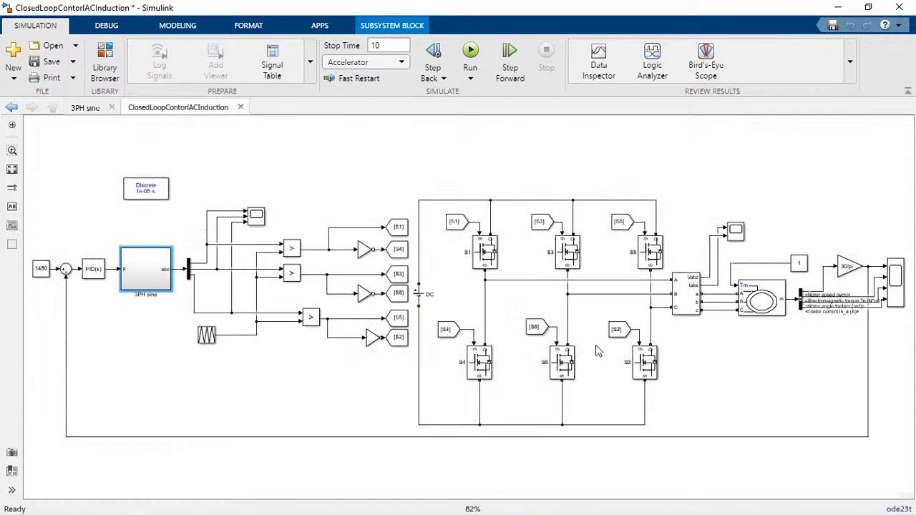
{"action": "left_click", "coordinate": [598, 350]}
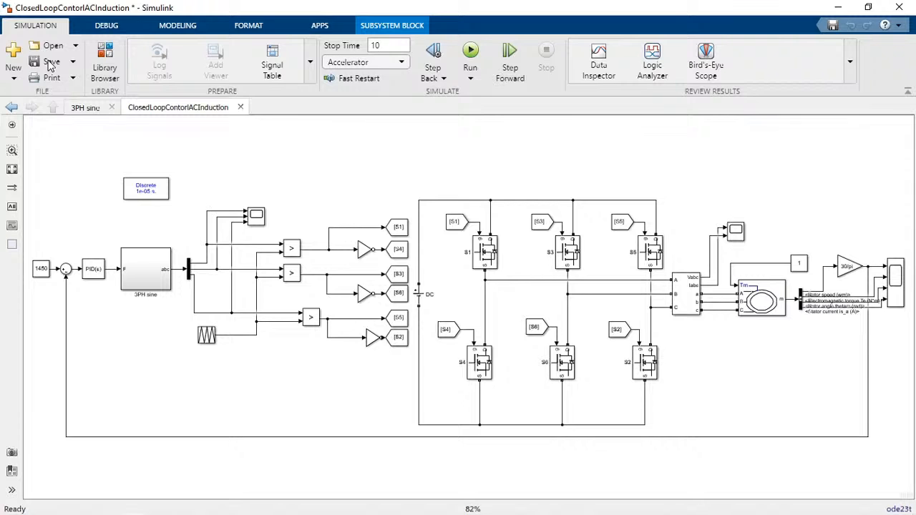
Run the closed-loop simulation, set the speed reference constant to 1460 during the run, and stop it to review the motor scope
{"action": "key", "text": "ctrl+t"}
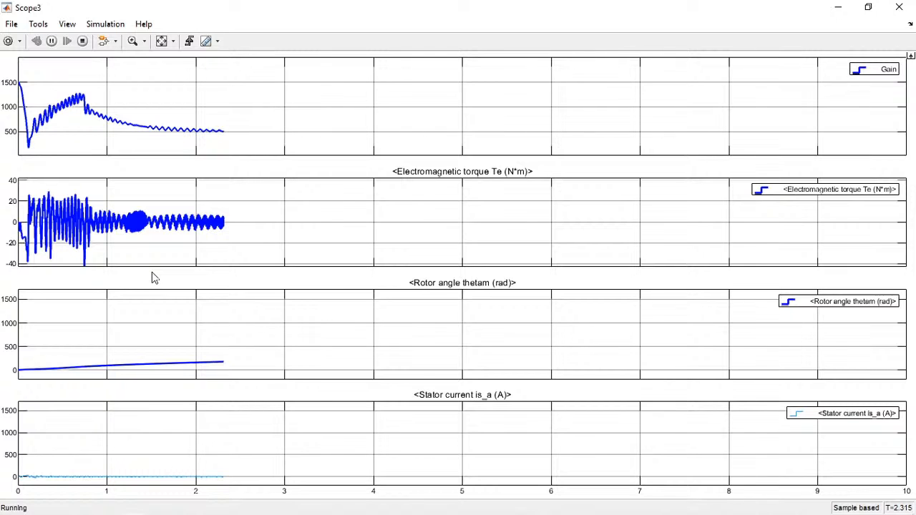
{"action": "key", "text": "alt+Tab"}
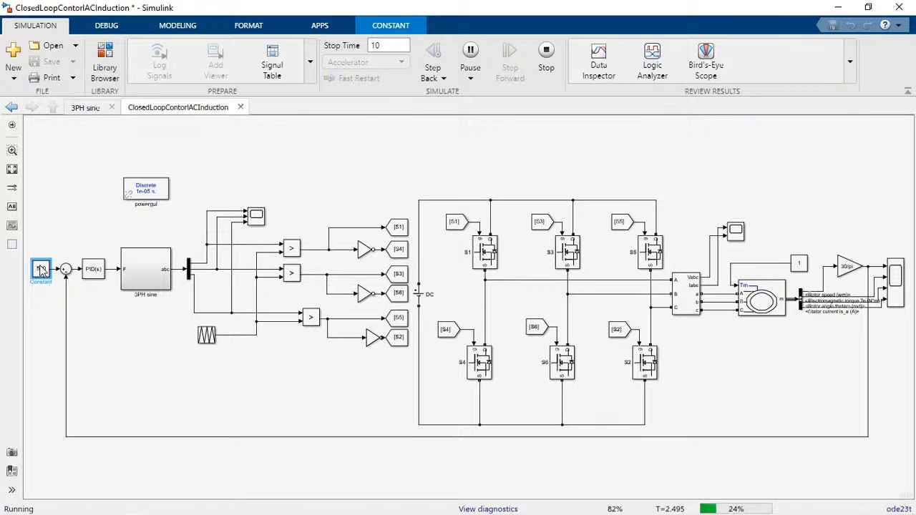
{"action": "left_click", "coordinate": [154, 245]}
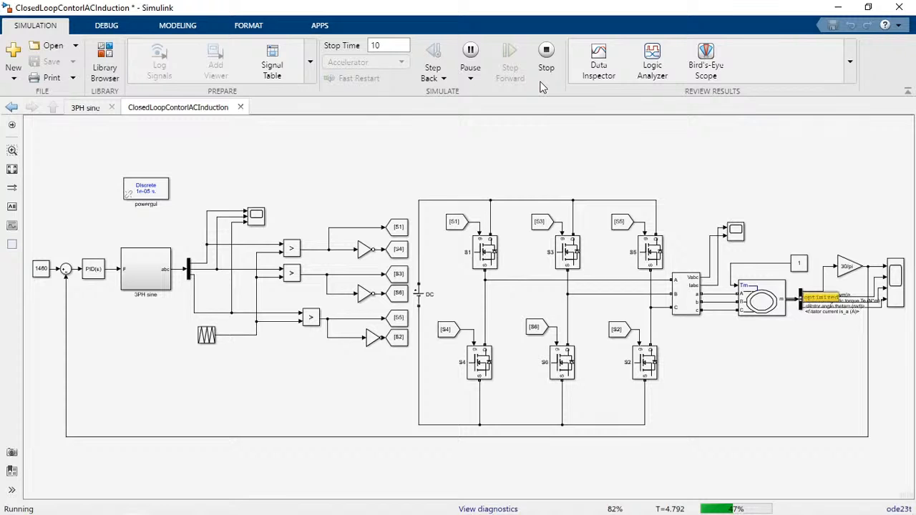
{"action": "key", "text": "alt+Tab"}
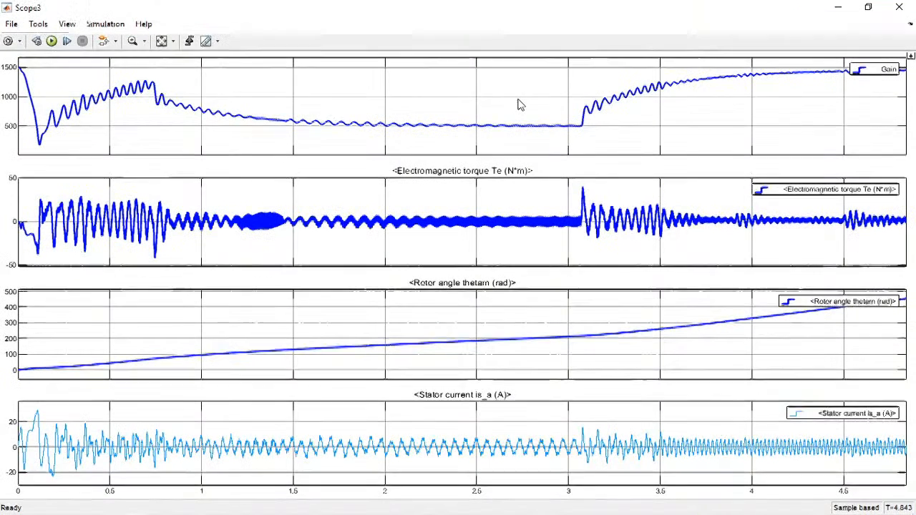
{"action": "key", "text": "alt+Tab"}
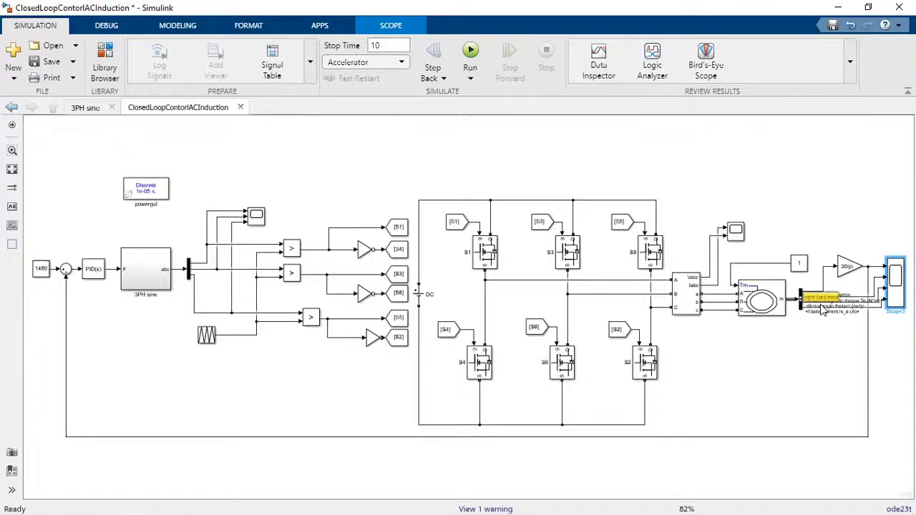